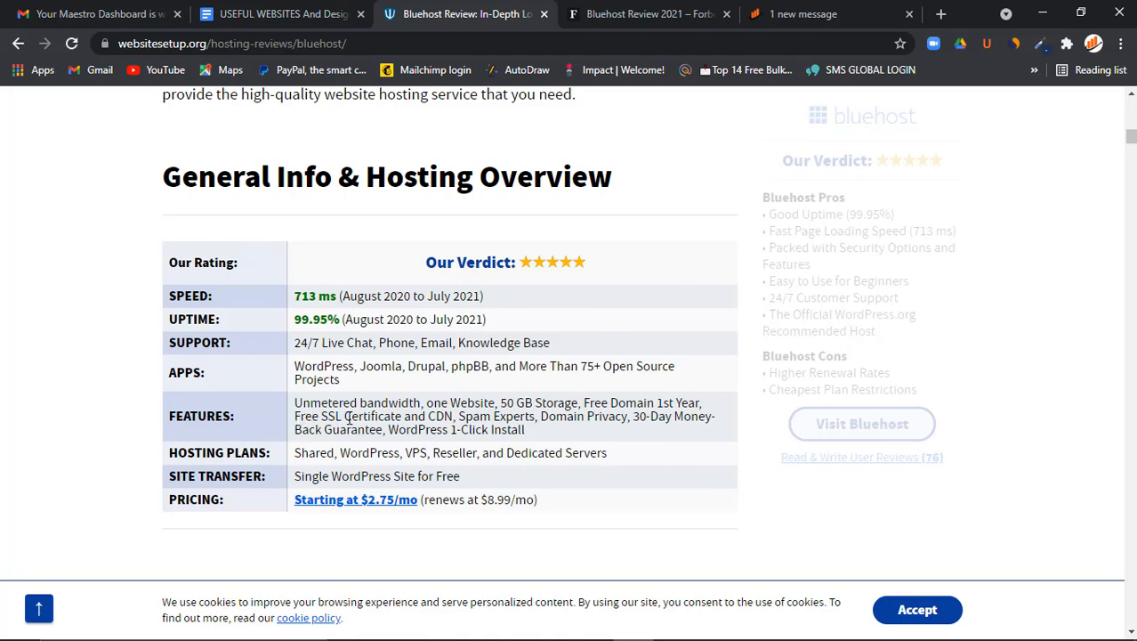
Examine the Features row of the Bluehost overview table, highlighting the CDN, 30-Day Money-Back Guarantee and WordPress 1-Click Install entries
{"action": "double_click", "coordinate": [433, 415]}
{"action": "left_click", "coordinate": [383, 412]}
{"action": "left_click_drag", "start_coordinate": [429, 418], "coordinate": [455, 418]}
{"action": "left_click", "coordinate": [483, 417]}
{"action": "left_click_drag", "start_coordinate": [635, 418], "coordinate": [384, 429]}
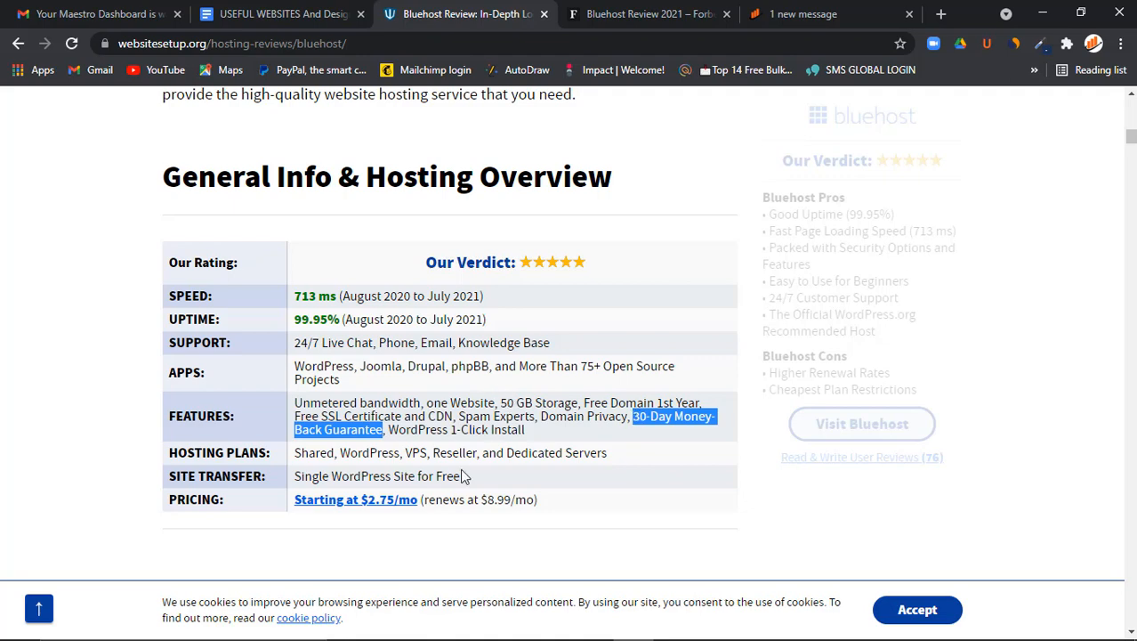
{"action": "left_click_drag", "start_coordinate": [518, 429], "coordinate": [387, 430]}
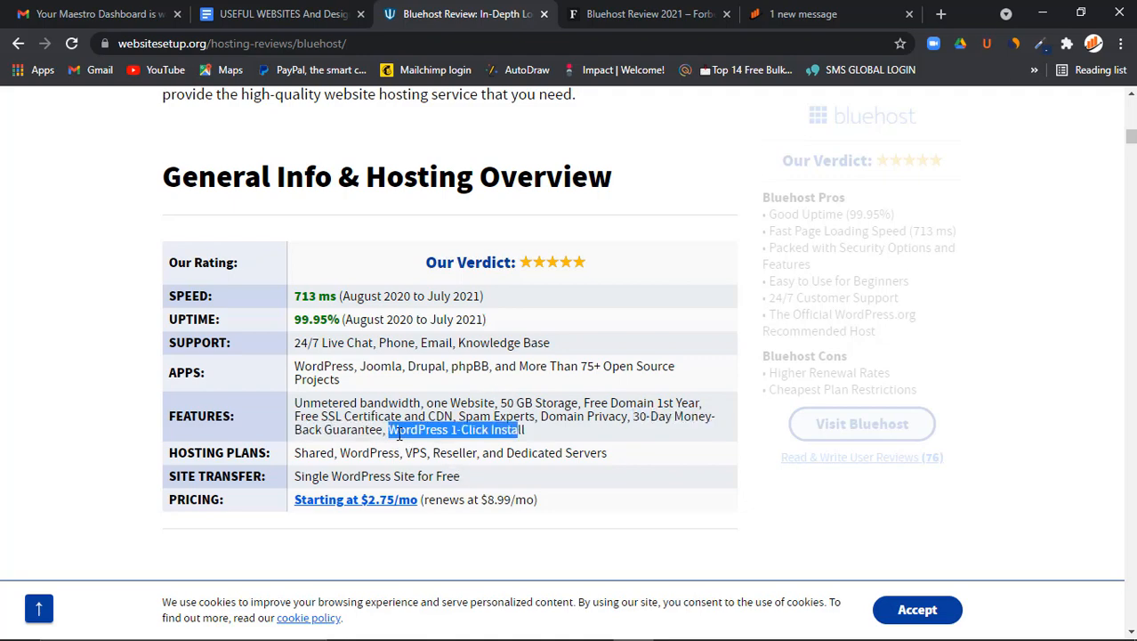
{"action": "left_click", "coordinate": [532, 432]}
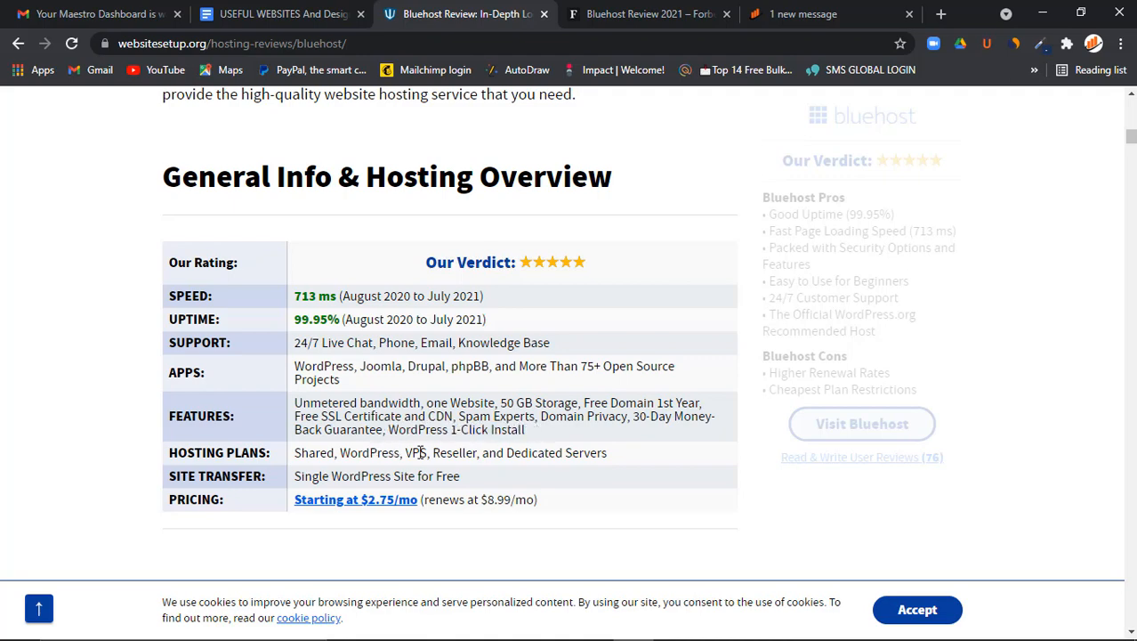
Switch to the Forbes Advisor Bluehost review and read its verdict, rating card, shared hosting costs and other benefits
{"action": "key", "text": "ctrl+Tab"}
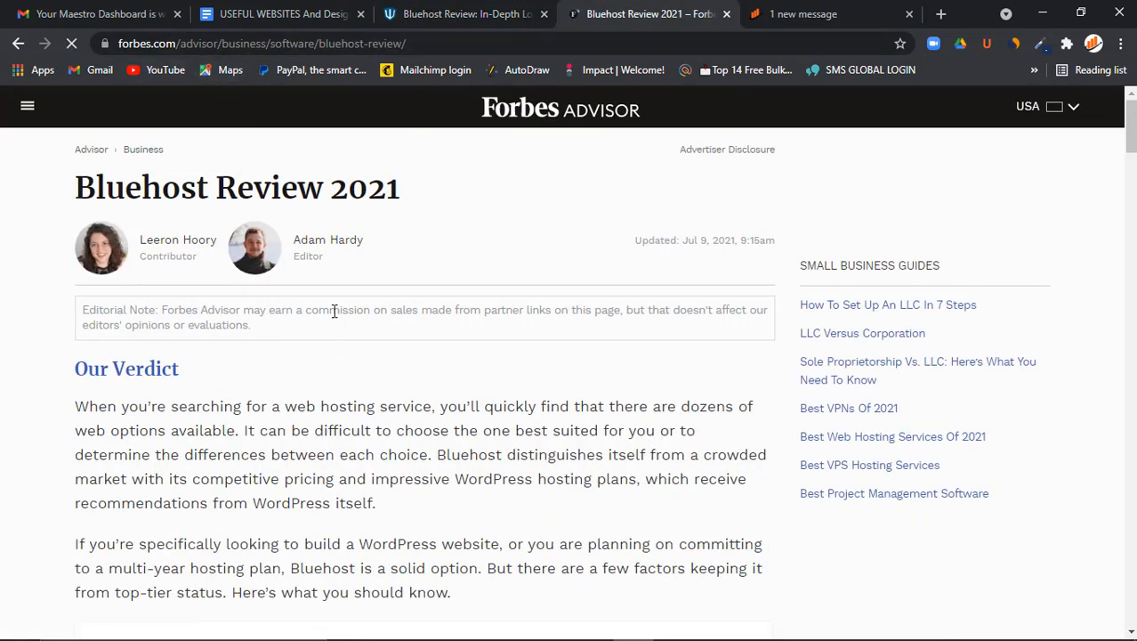
{"action": "scroll", "coordinate": [339, 362], "scroll_direction": "down", "scroll_amount": 2}
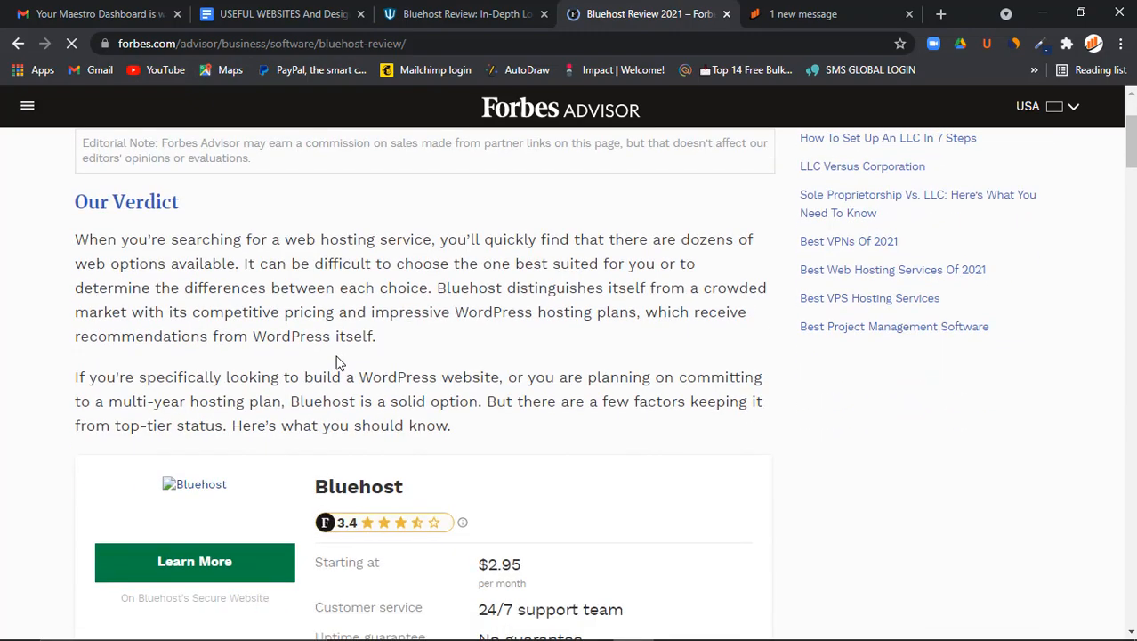
{"action": "scroll", "coordinate": [156, 330], "scroll_direction": "up", "scroll_amount": 1}
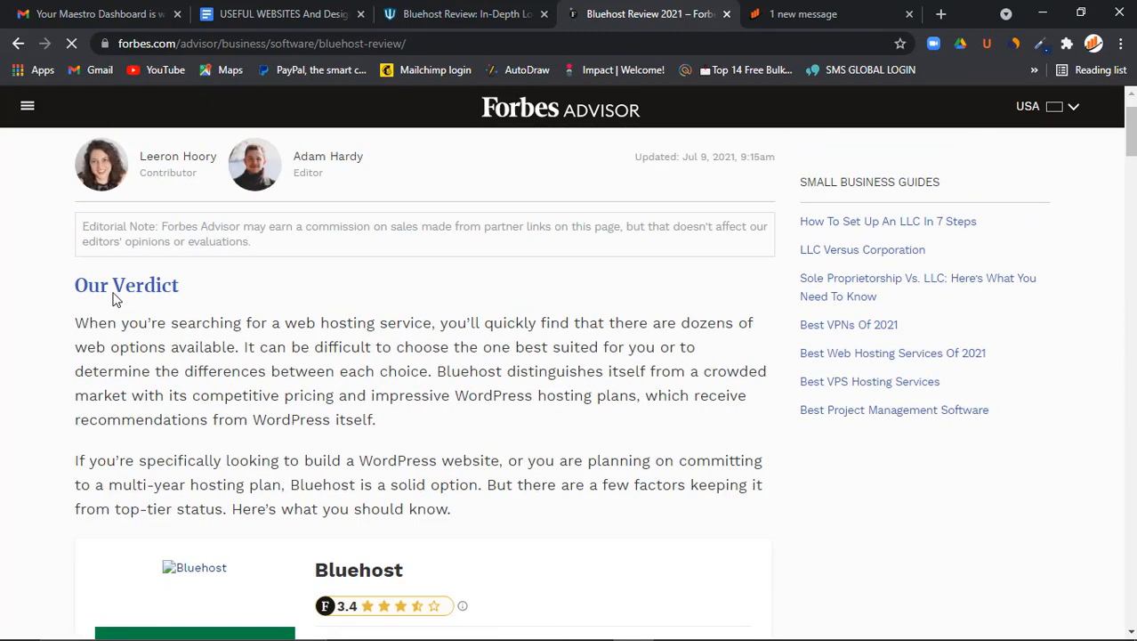
{"action": "scroll", "coordinate": [269, 339], "scroll_direction": "down", "scroll_amount": 3}
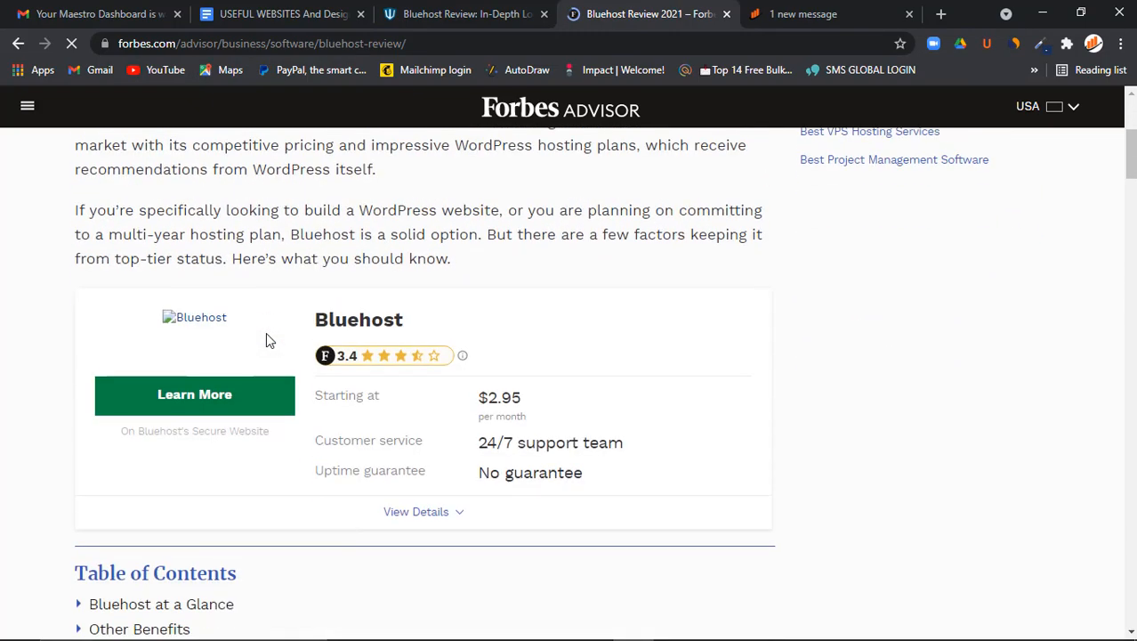
{"action": "scroll", "coordinate": [268, 340], "scroll_direction": "down", "scroll_amount": 2}
{"action": "scroll", "coordinate": [269, 339], "scroll_direction": "down", "scroll_amount": 2}
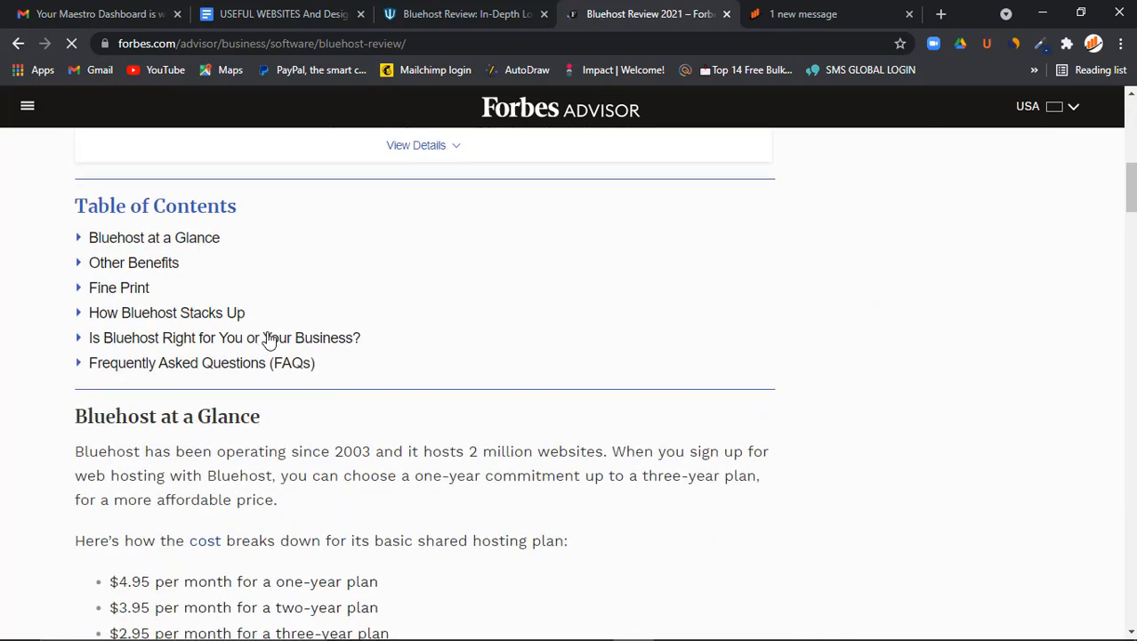
{"action": "scroll", "coordinate": [268, 339], "scroll_direction": "down", "scroll_amount": 6}
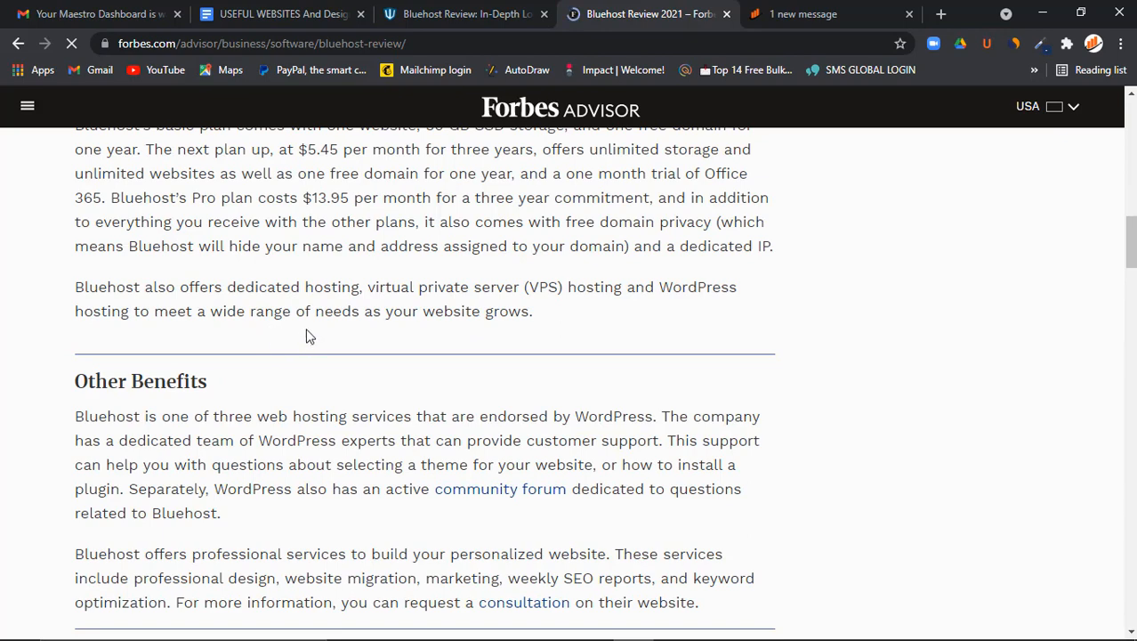
{"action": "scroll", "coordinate": [307, 333], "scroll_direction": "up", "scroll_amount": 3}
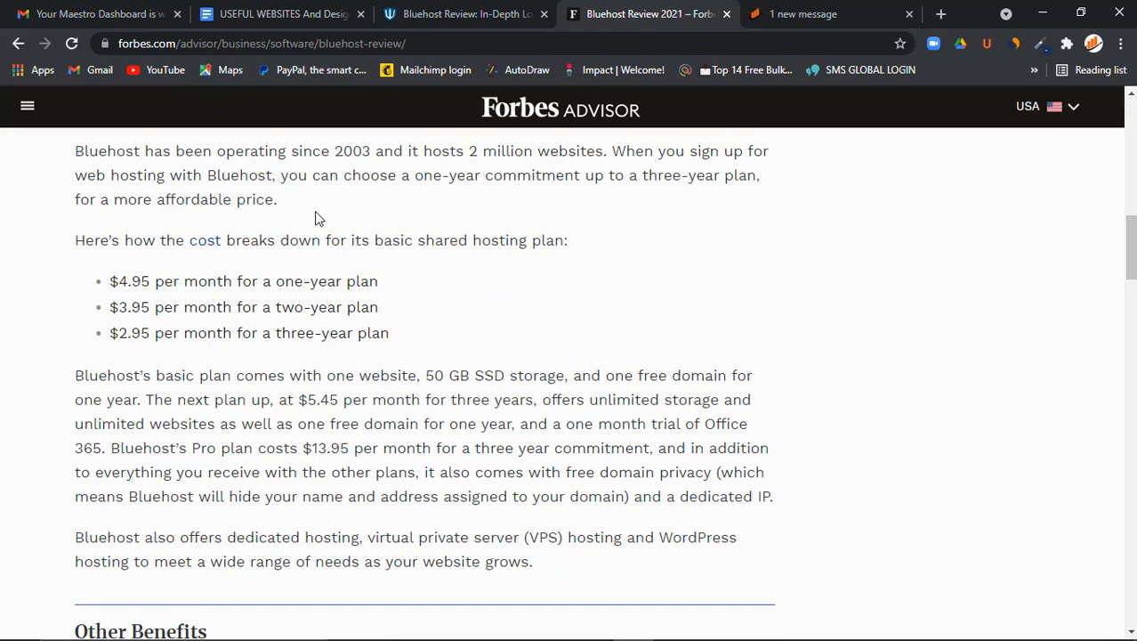
Switch to the Bluehost Maestro email in Gmail and read through its introduction and the listed dashboard conveniences
{"action": "left_click", "coordinate": [127, 15]}
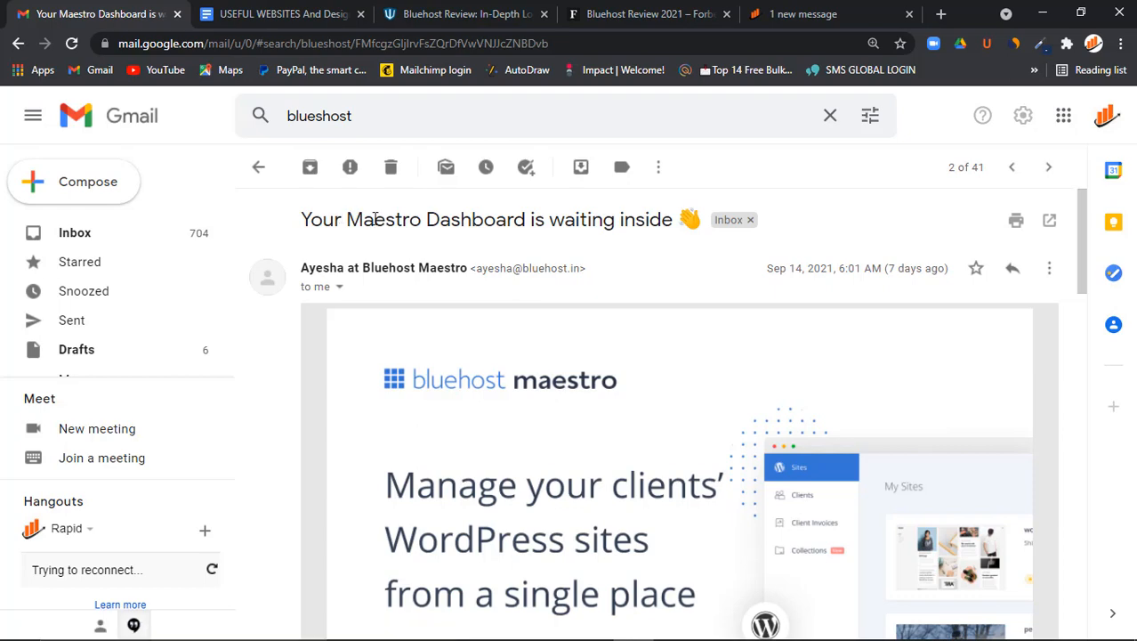
{"action": "scroll", "coordinate": [532, 295], "scroll_direction": "down", "scroll_amount": 2}
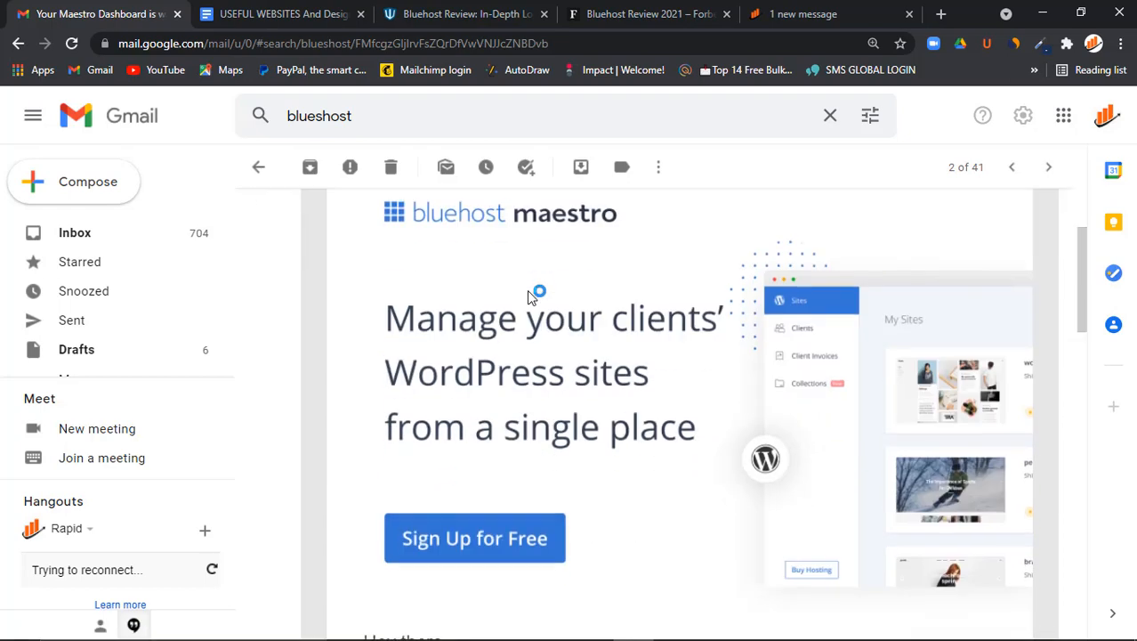
{"action": "scroll", "coordinate": [500, 331], "scroll_direction": "up", "scroll_amount": 2}
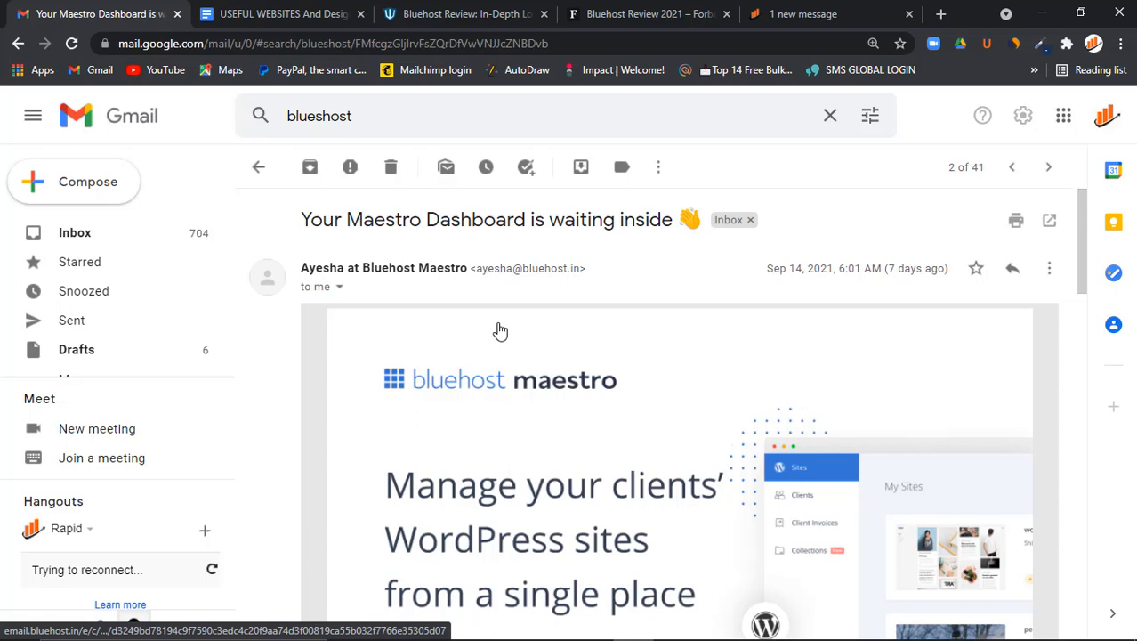
{"action": "scroll", "coordinate": [499, 331], "scroll_direction": "down", "scroll_amount": 3}
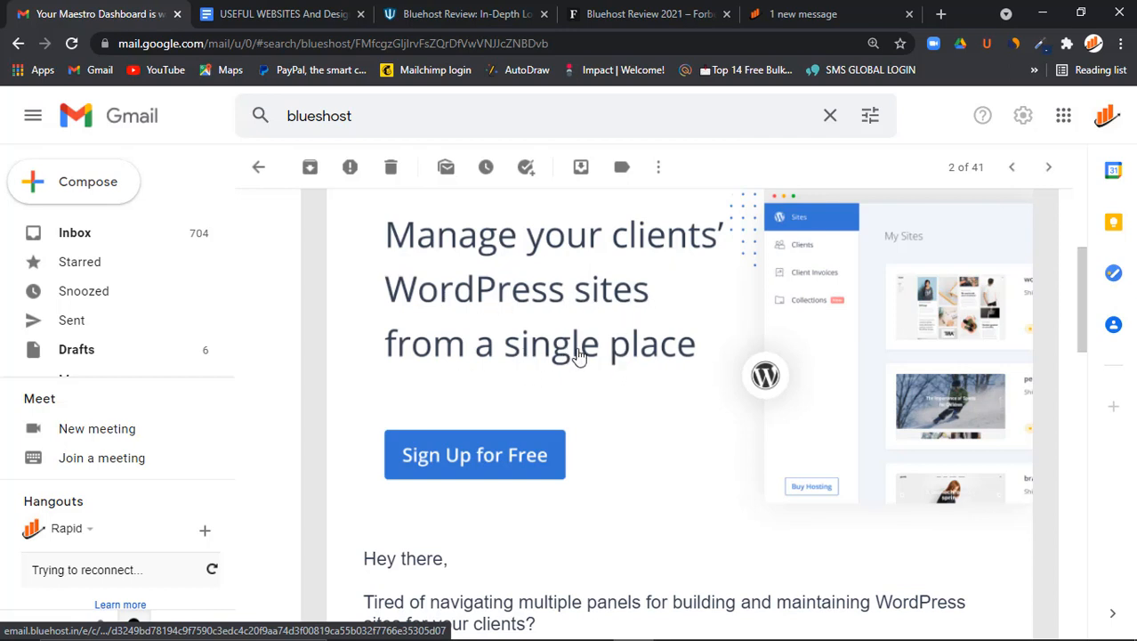
{"action": "scroll", "coordinate": [629, 365], "scroll_direction": "down", "scroll_amount": 2}
{"action": "scroll", "coordinate": [627, 366], "scroll_direction": "down", "scroll_amount": 2}
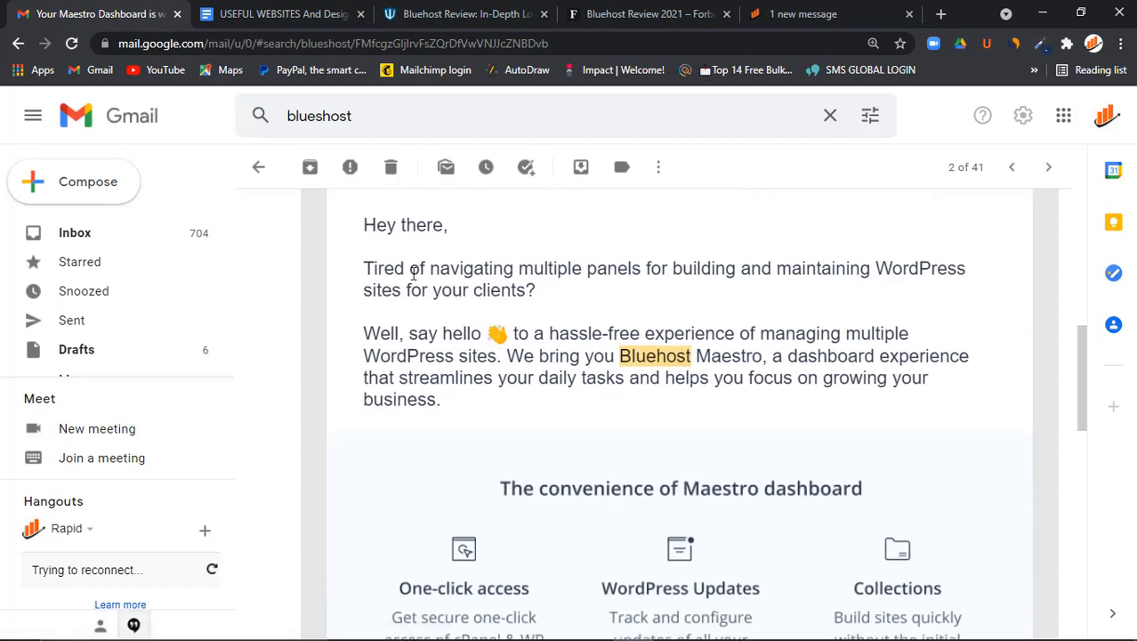
{"action": "scroll", "coordinate": [458, 356], "scroll_direction": "down", "scroll_amount": 3}
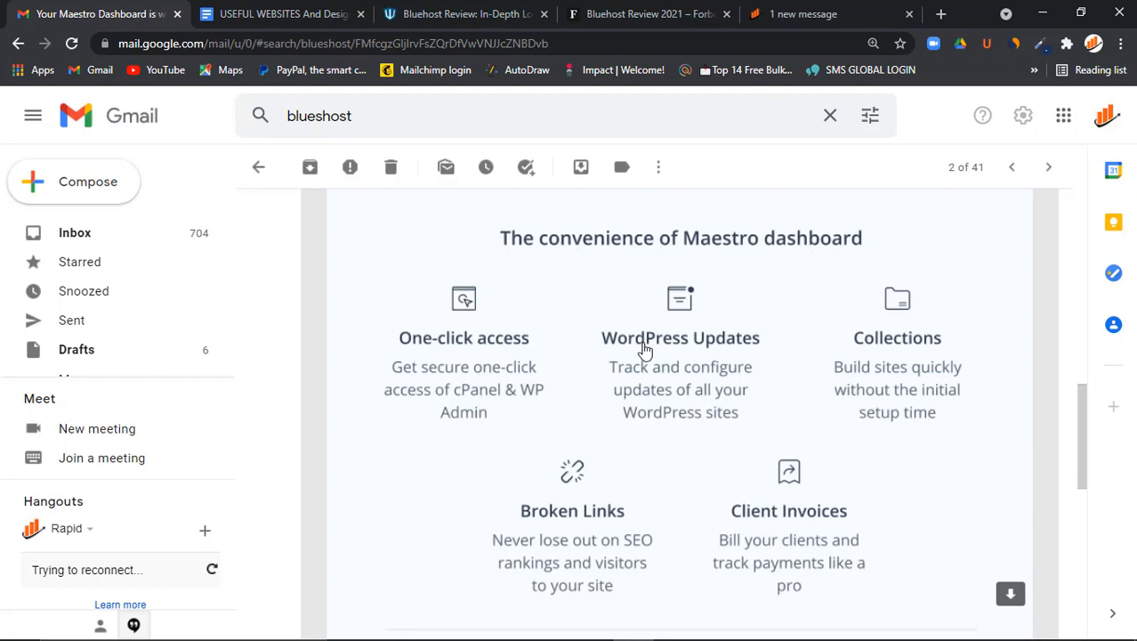
{"action": "scroll", "coordinate": [873, 365], "scroll_direction": "down", "scroll_amount": 2}
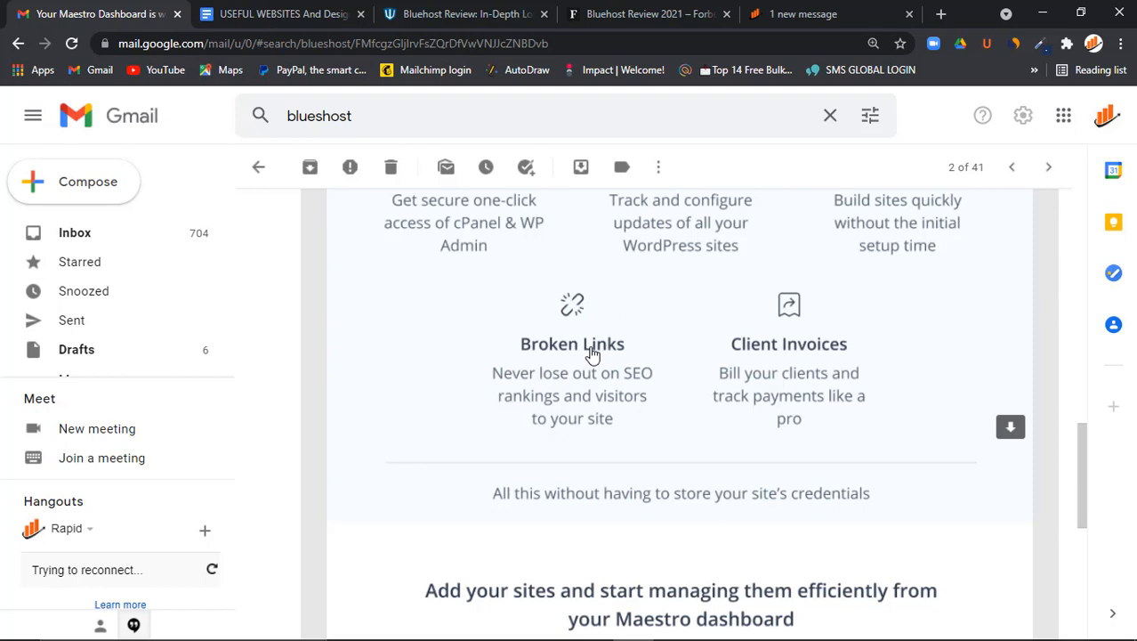
Switch to the Rapid Entrepreneurs website and open its Resource page
{"action": "left_click", "coordinate": [827, 14]}
{"action": "left_click", "coordinate": [885, 253]}
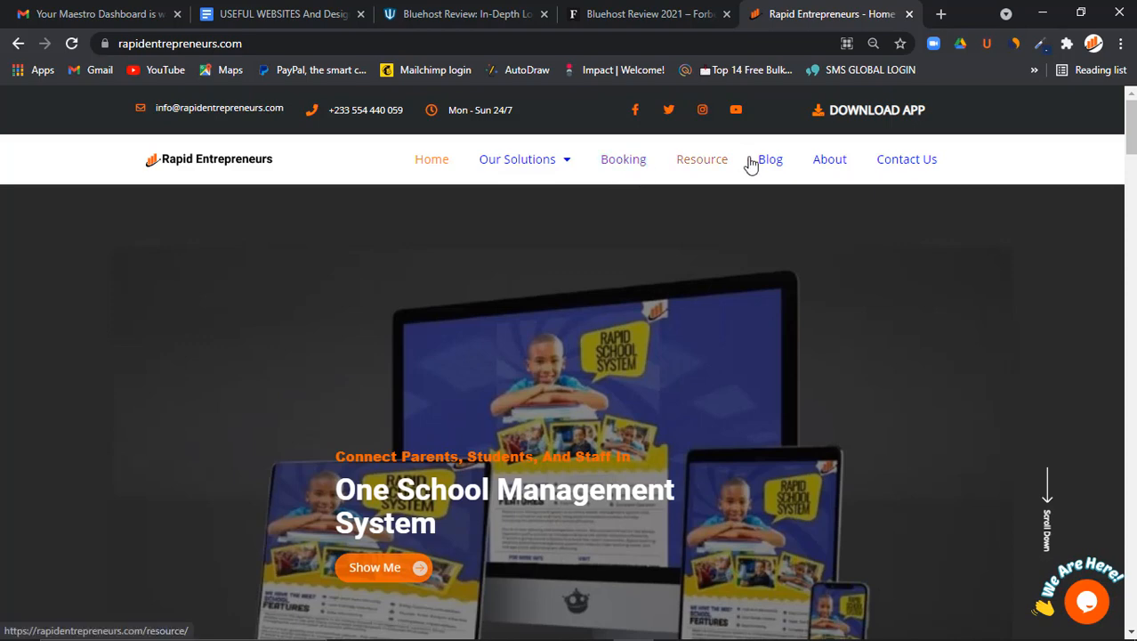
{"action": "left_click", "coordinate": [712, 169]}
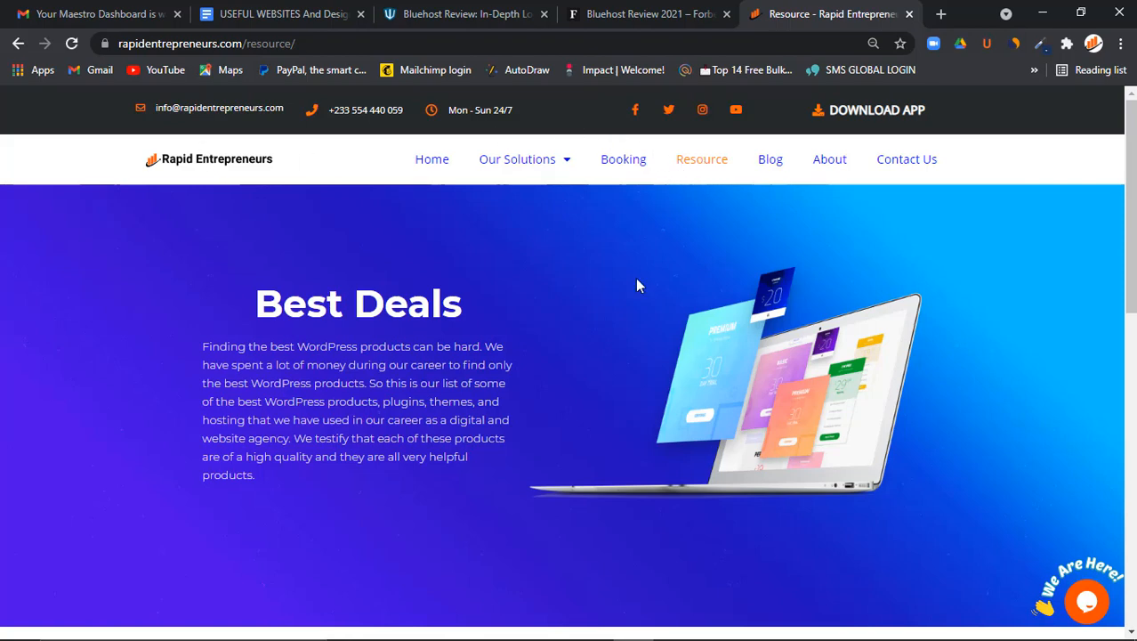
Look over the Resource page's Best Deals introduction, the web hosting offers and the designing assets section
{"action": "scroll", "coordinate": [586, 356], "scroll_direction": "down", "scroll_amount": 2}
{"action": "scroll", "coordinate": [585, 356], "scroll_direction": "up", "scroll_amount": 1}
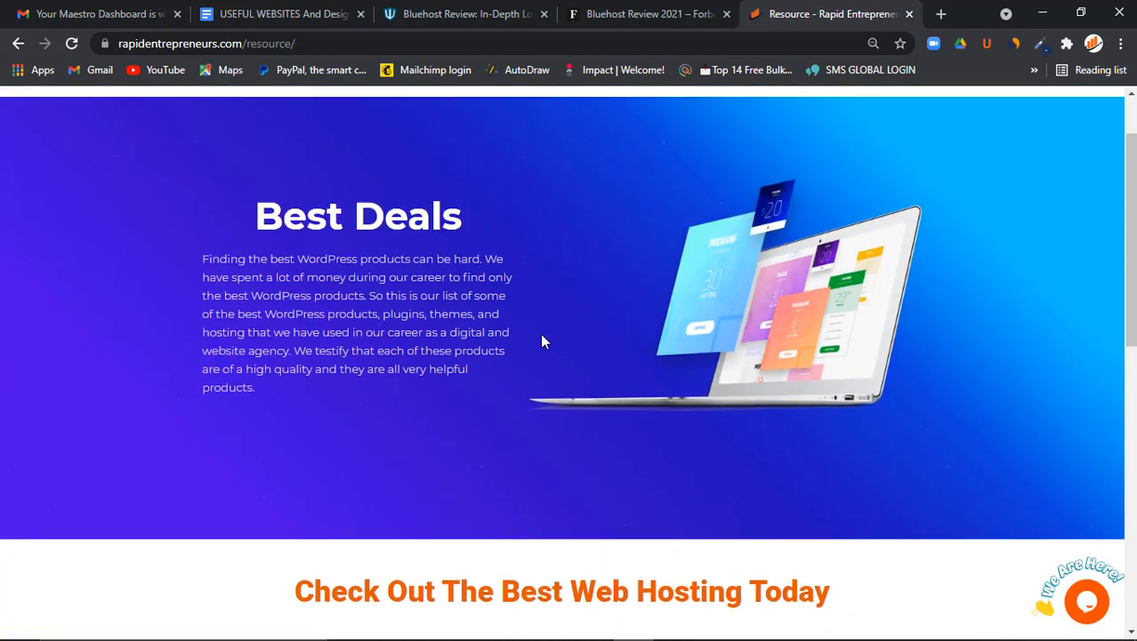
{"action": "left_click_drag", "start_coordinate": [257, 218], "coordinate": [462, 222]}
{"action": "left_click", "coordinate": [382, 333]}
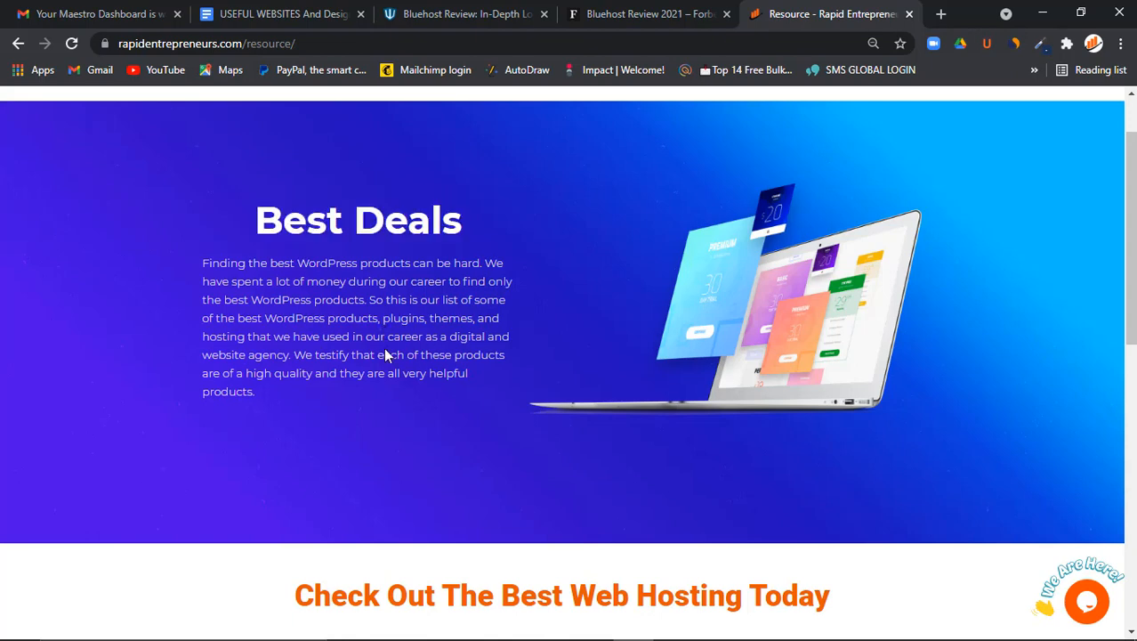
{"action": "scroll", "coordinate": [385, 349], "scroll_direction": "down", "scroll_amount": 4}
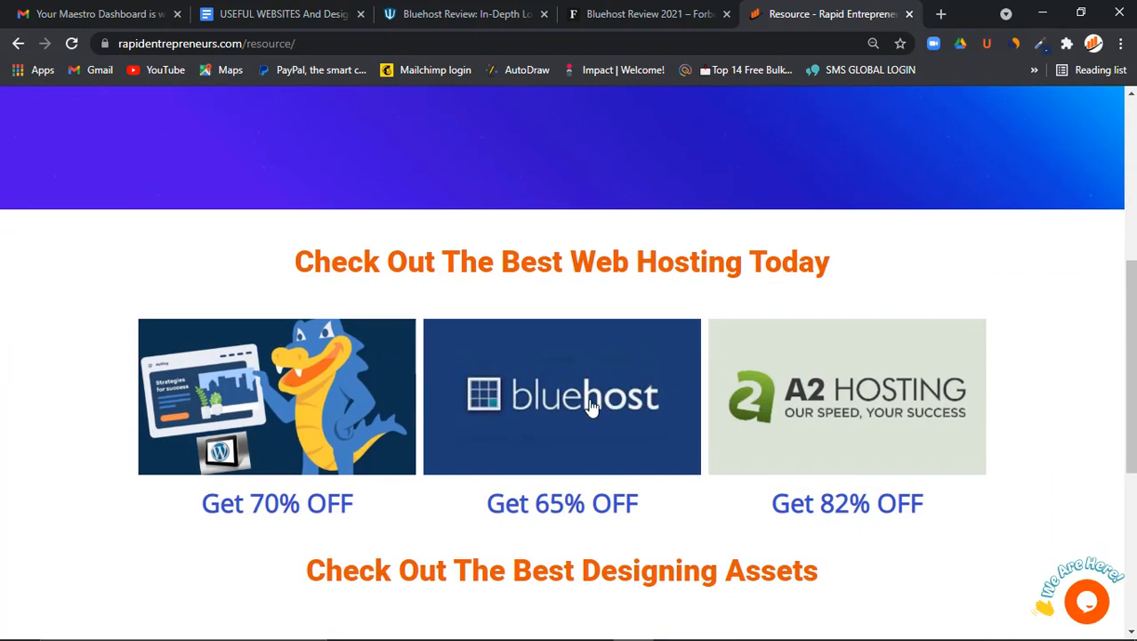
{"action": "scroll", "coordinate": [578, 407], "scroll_direction": "down", "scroll_amount": 3}
{"action": "scroll", "coordinate": [637, 396], "scroll_direction": "up", "scroll_amount": 4}
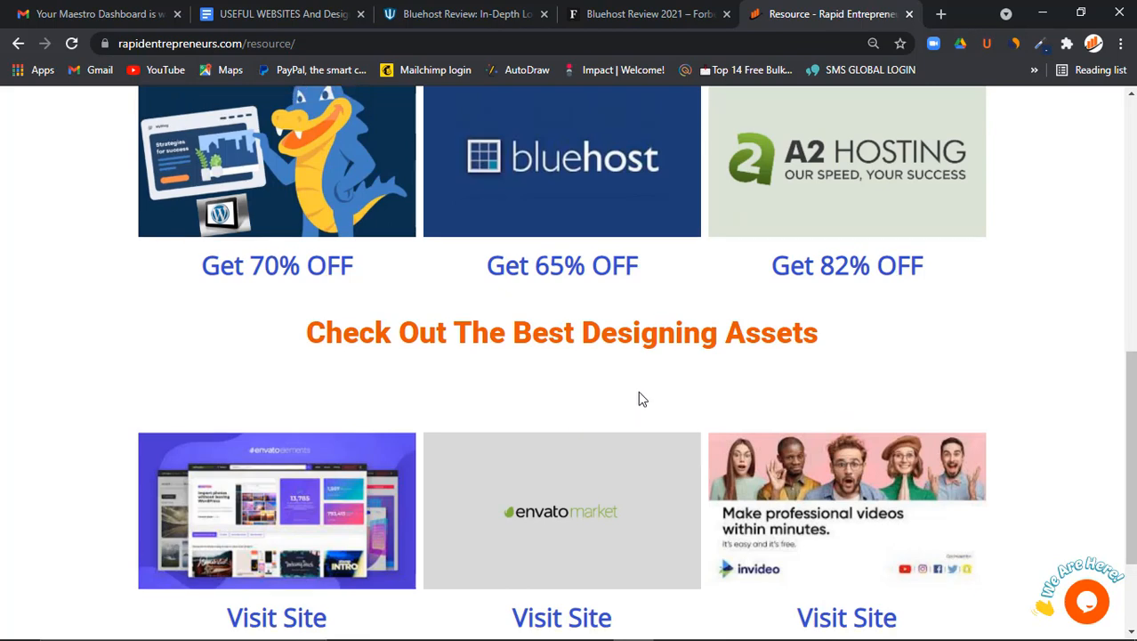
{"action": "scroll", "coordinate": [525, 482], "scroll_direction": "down", "scroll_amount": 3}
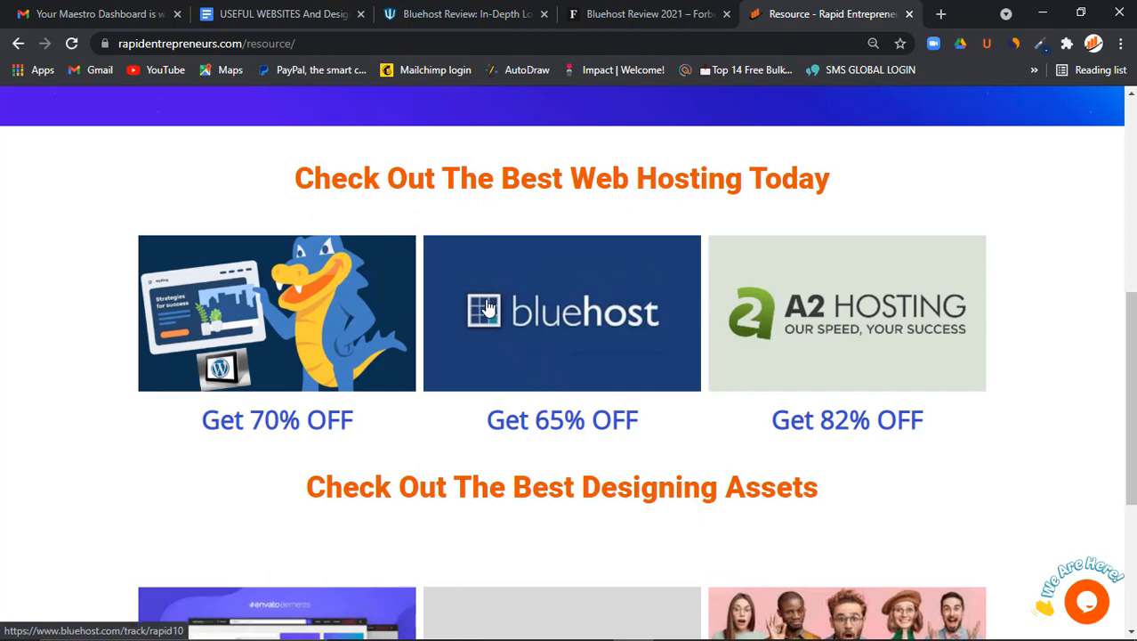
{"action": "scroll", "coordinate": [486, 307], "scroll_direction": "up", "scroll_amount": 2}
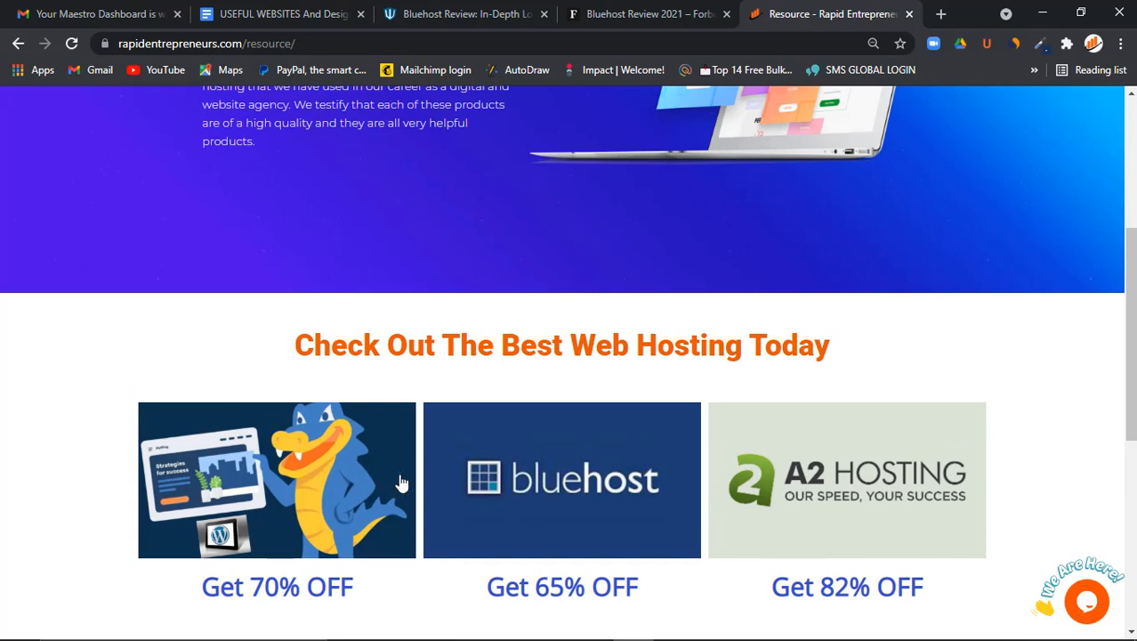
{"action": "scroll", "coordinate": [402, 482], "scroll_direction": "down", "scroll_amount": 3}
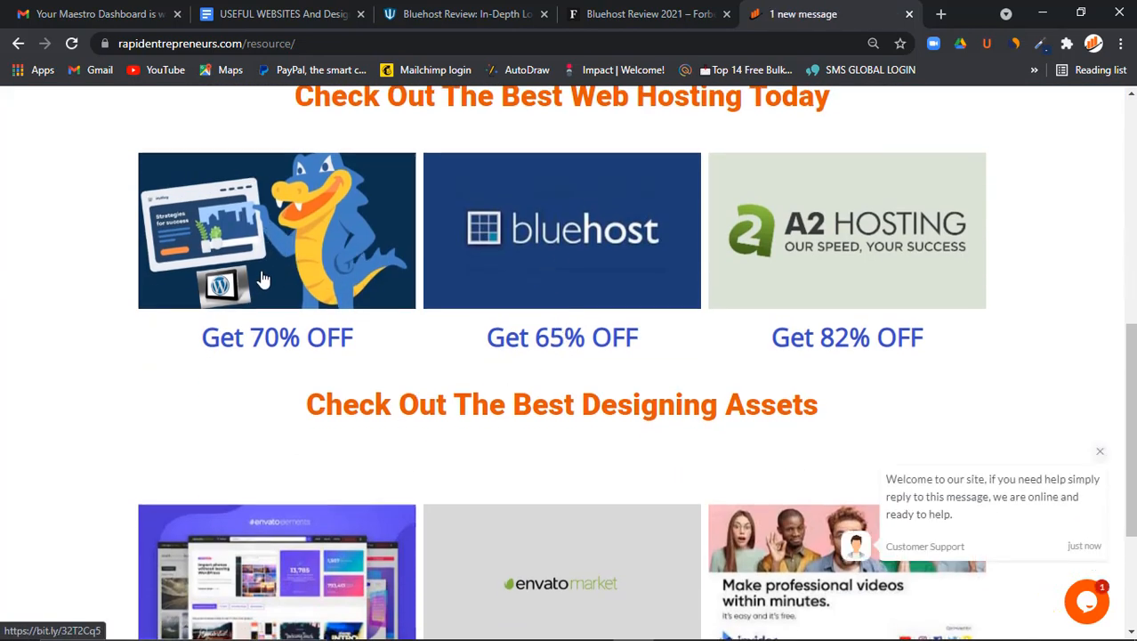
{"action": "scroll", "coordinate": [263, 279], "scroll_direction": "up", "scroll_amount": 1}
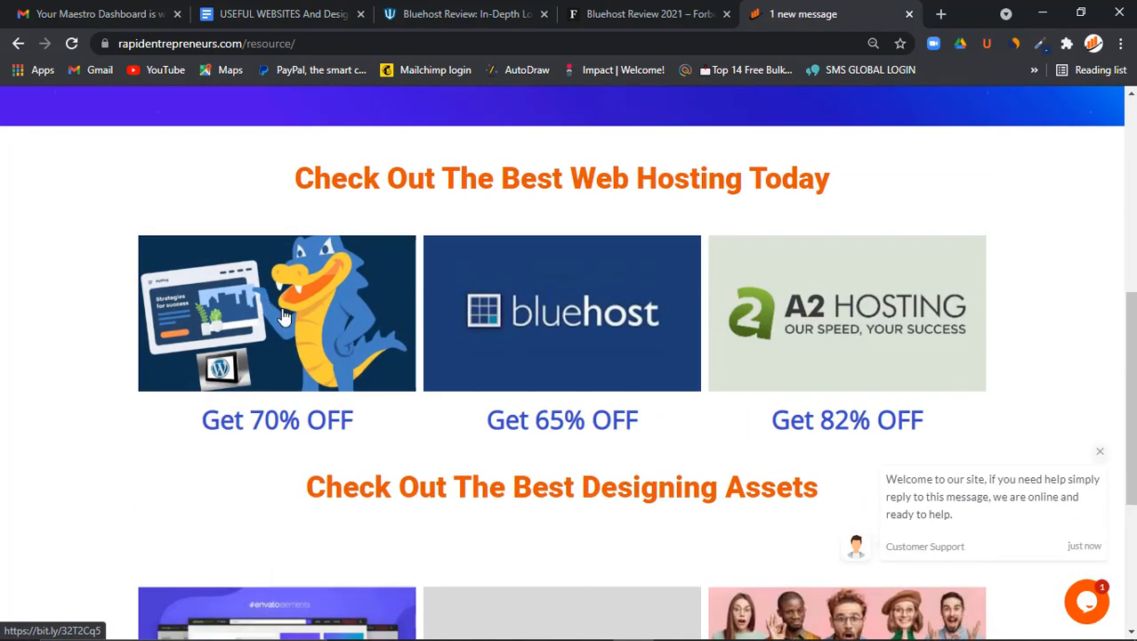
Open the Bluehost 65% off hosting offer and look over the Bluehost homepage
{"action": "left_click", "coordinate": [536, 342]}
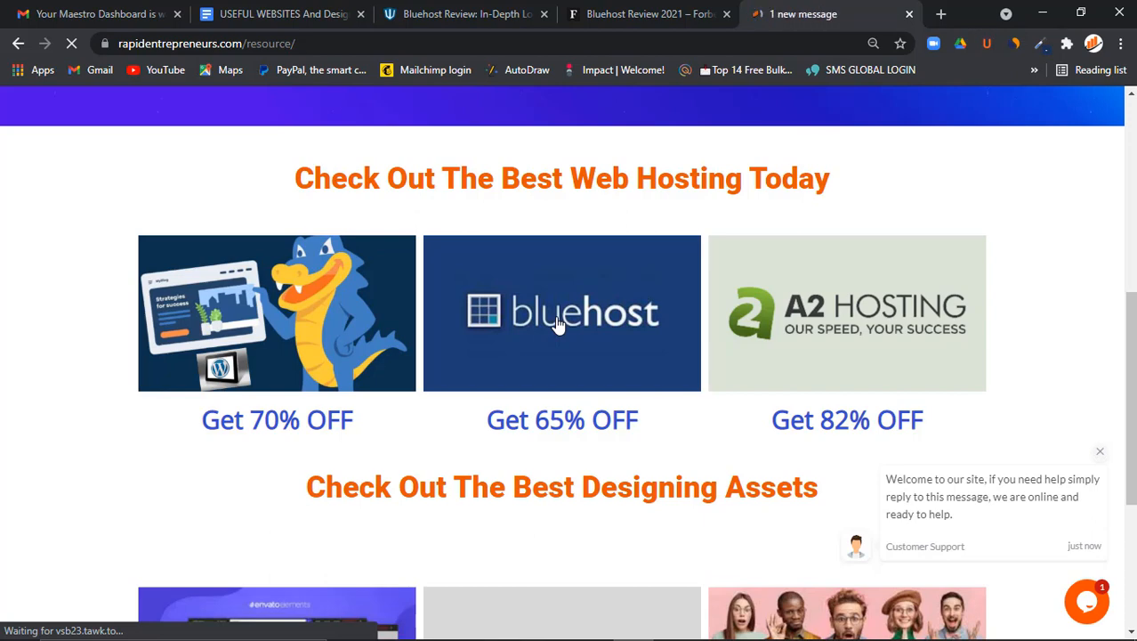
{"action": "left_click", "coordinate": [558, 325]}
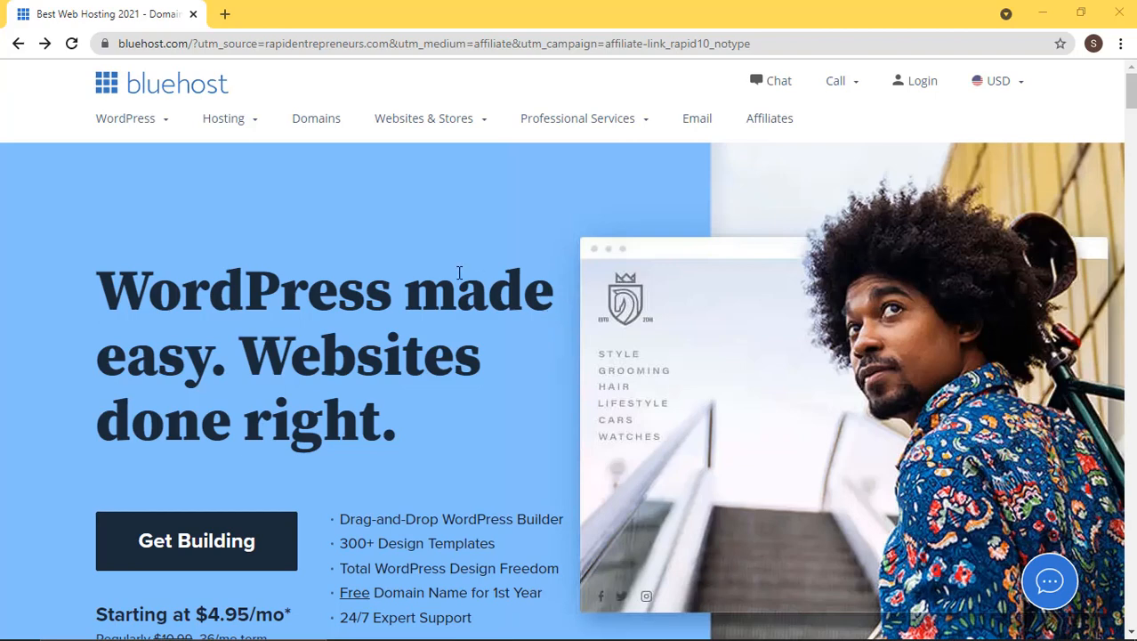
{"action": "scroll", "coordinate": [323, 398], "scroll_direction": "down", "scroll_amount": 2}
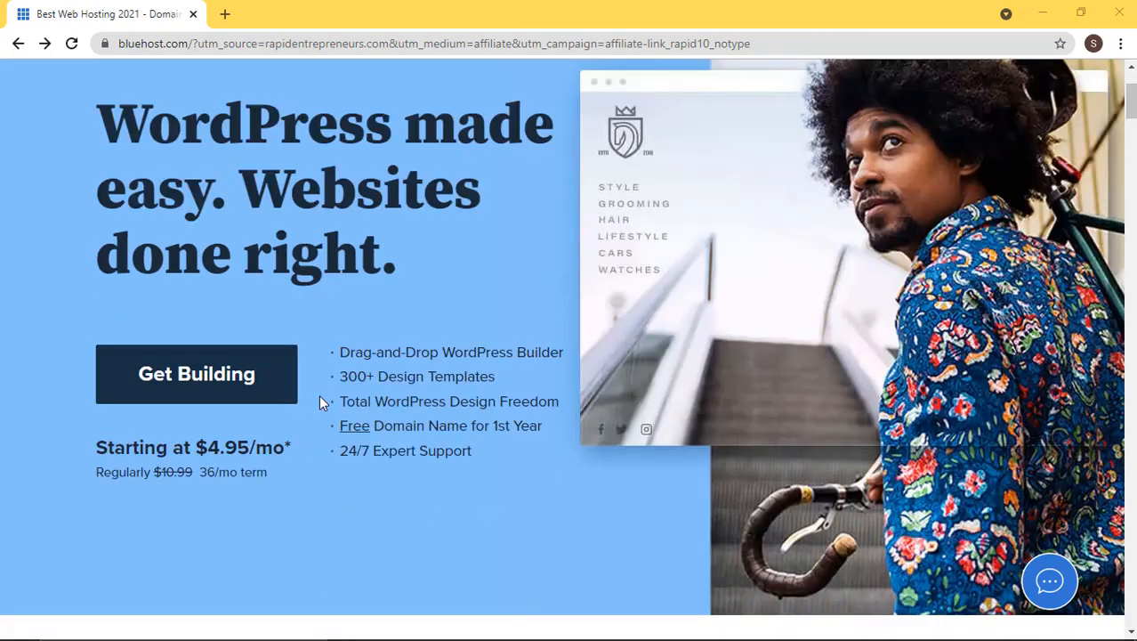
{"action": "scroll", "coordinate": [320, 396], "scroll_direction": "up", "scroll_amount": 2}
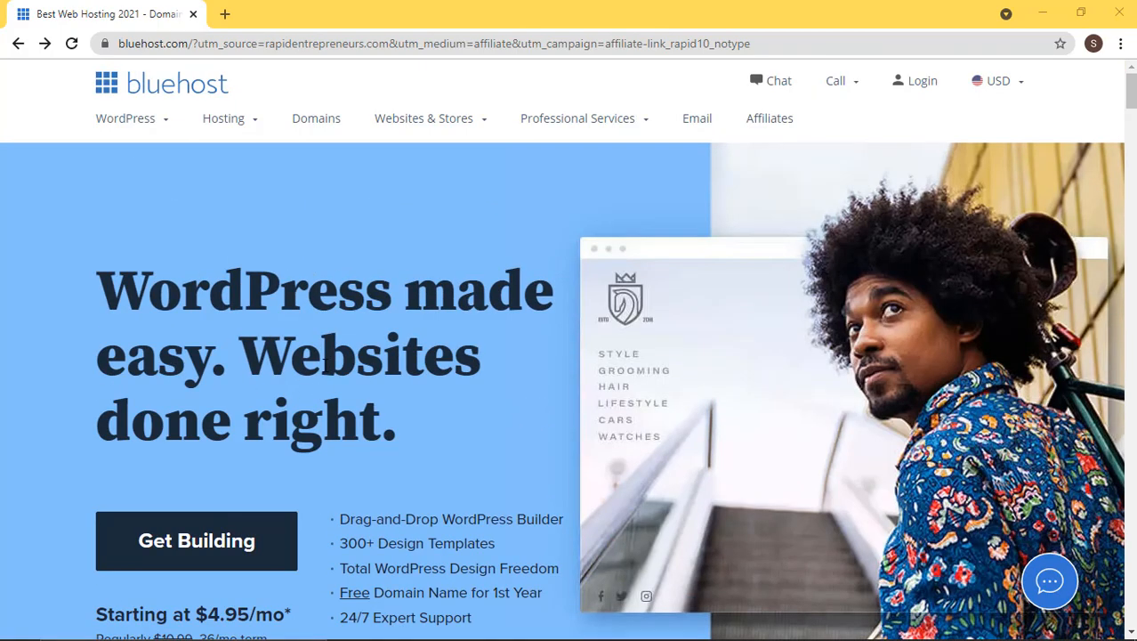
Open Bluehost's Shared Hosting page and get started to reach its plan pricing
{"action": "mouse_move", "coordinate": [233, 129]}
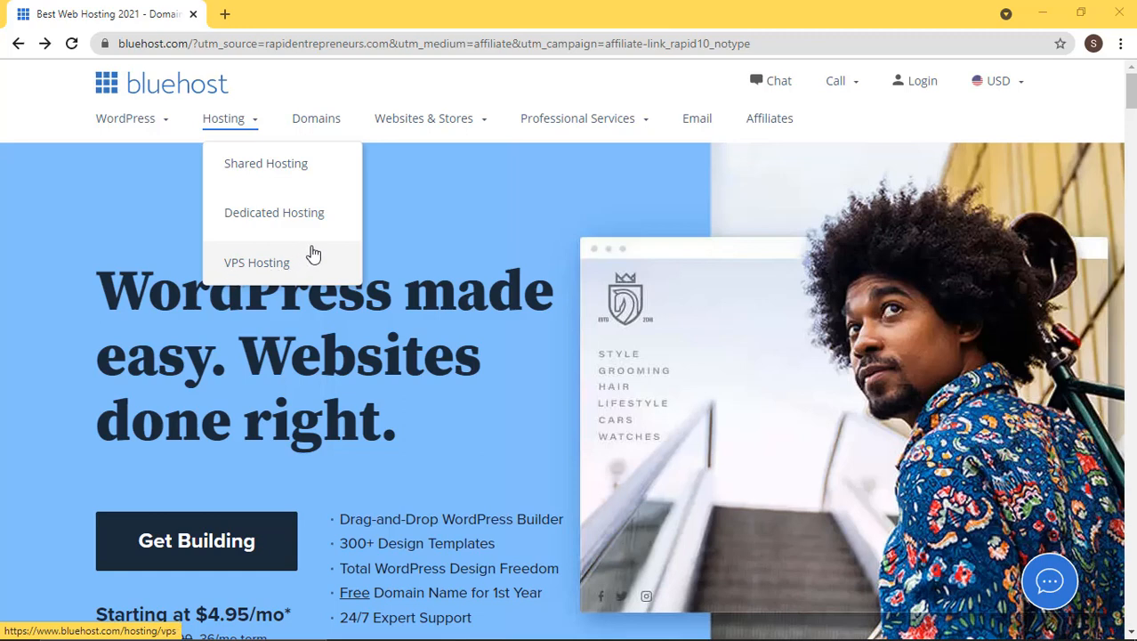
{"action": "left_click", "coordinate": [269, 171]}
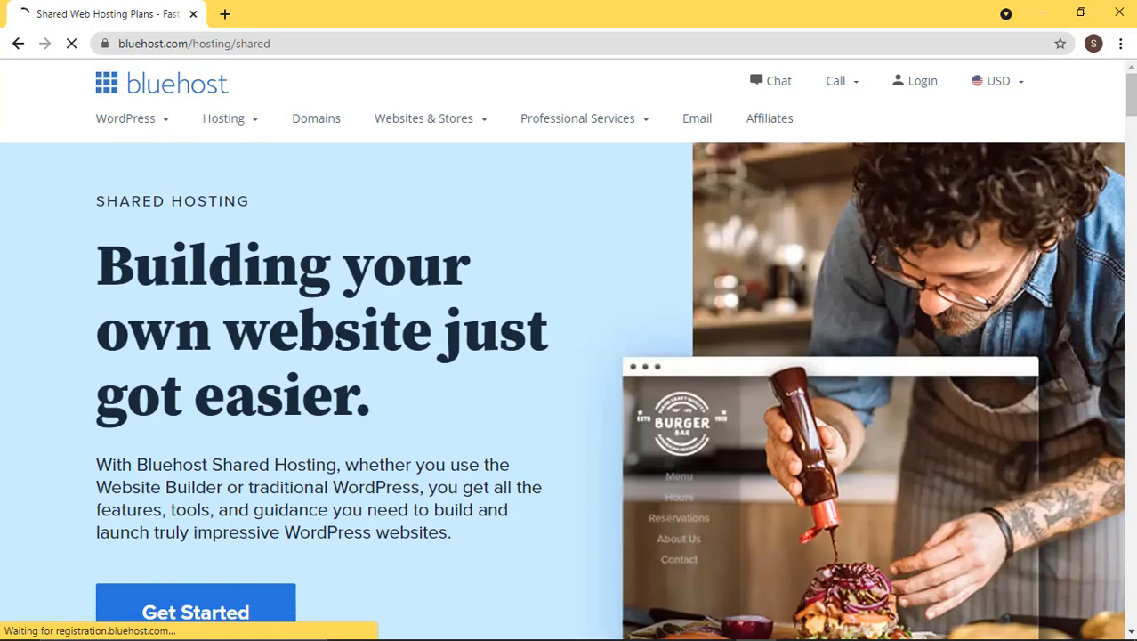
{"action": "scroll", "coordinate": [312, 343], "scroll_direction": "down", "scroll_amount": 3}
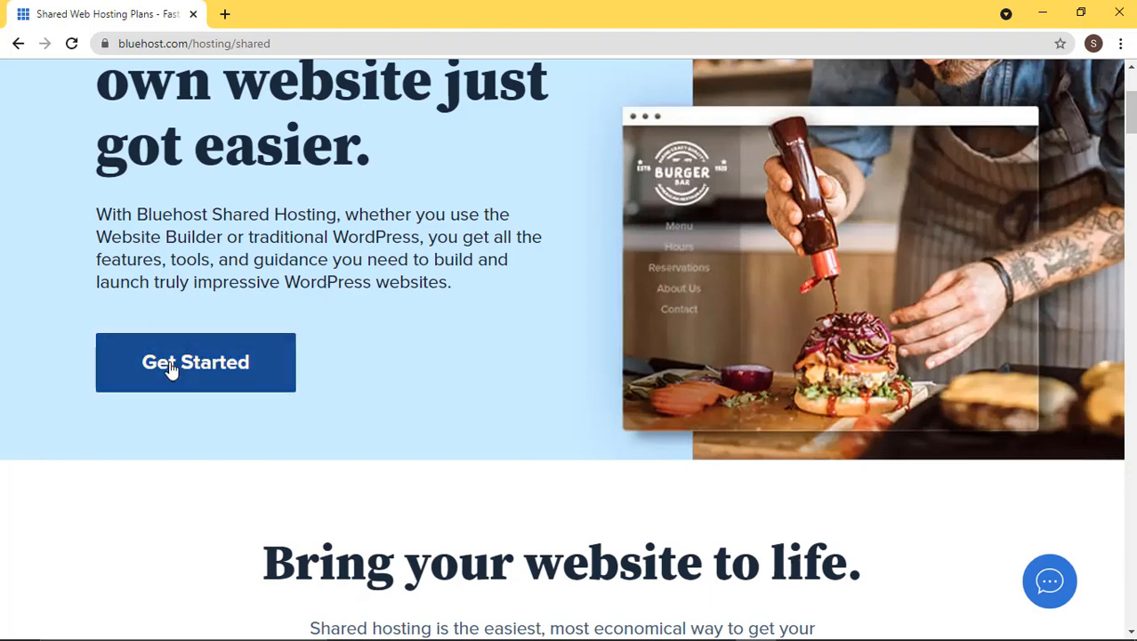
{"action": "left_click", "coordinate": [204, 367]}
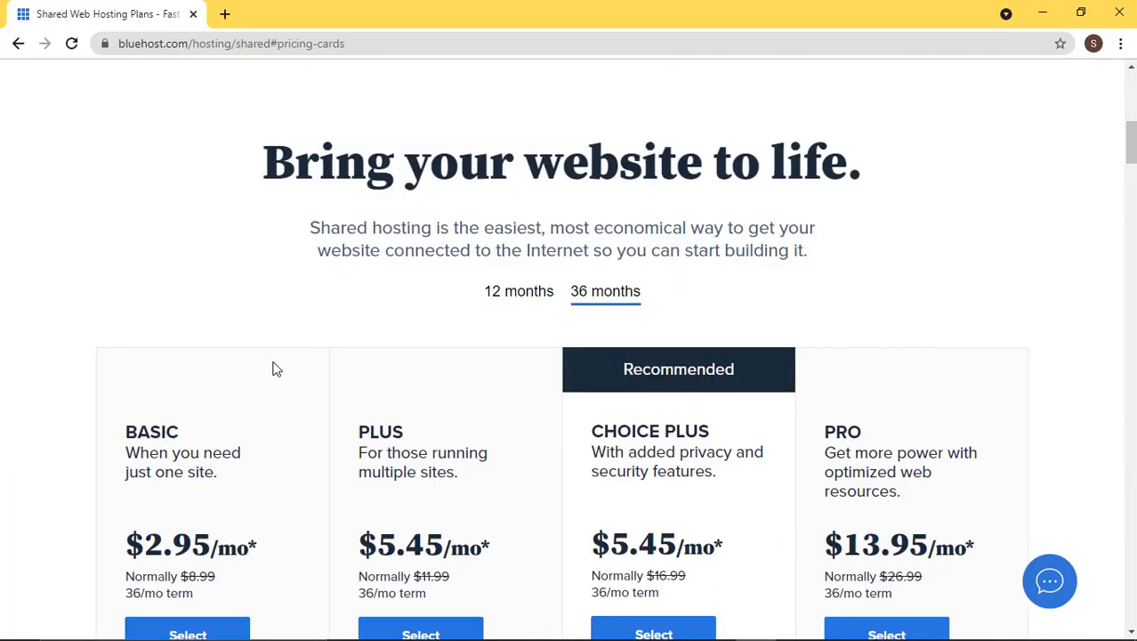
Compare the shared hosting plan prices for the 12-month and 36-month terms, focusing on the Basic plan
{"action": "scroll", "coordinate": [269, 369], "scroll_direction": "down", "scroll_amount": 1}
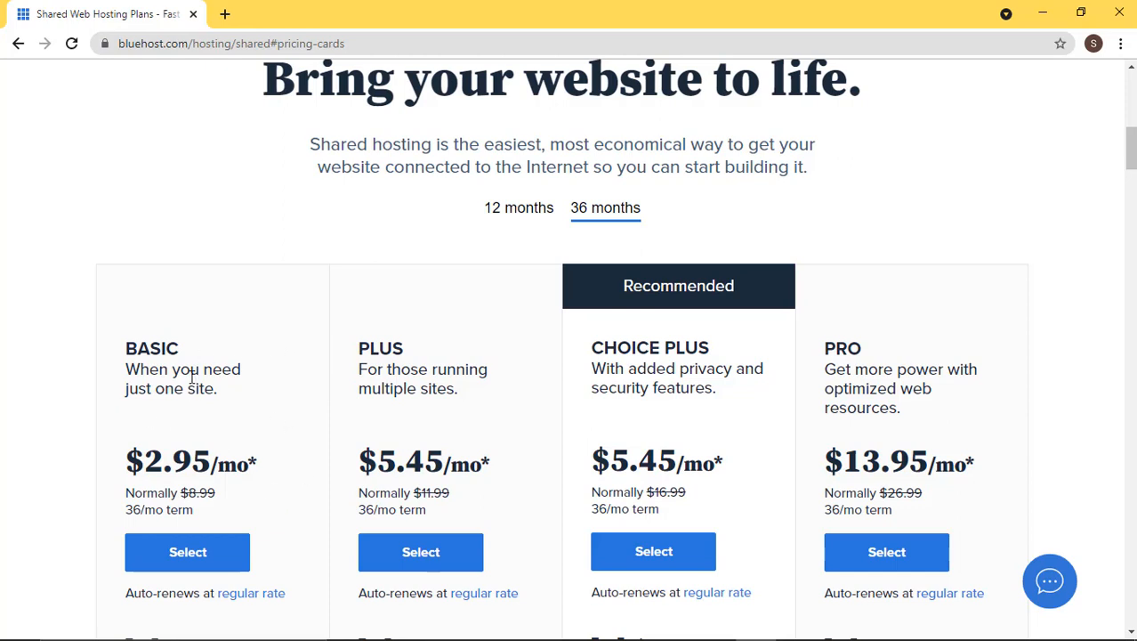
{"action": "left_click", "coordinate": [513, 217]}
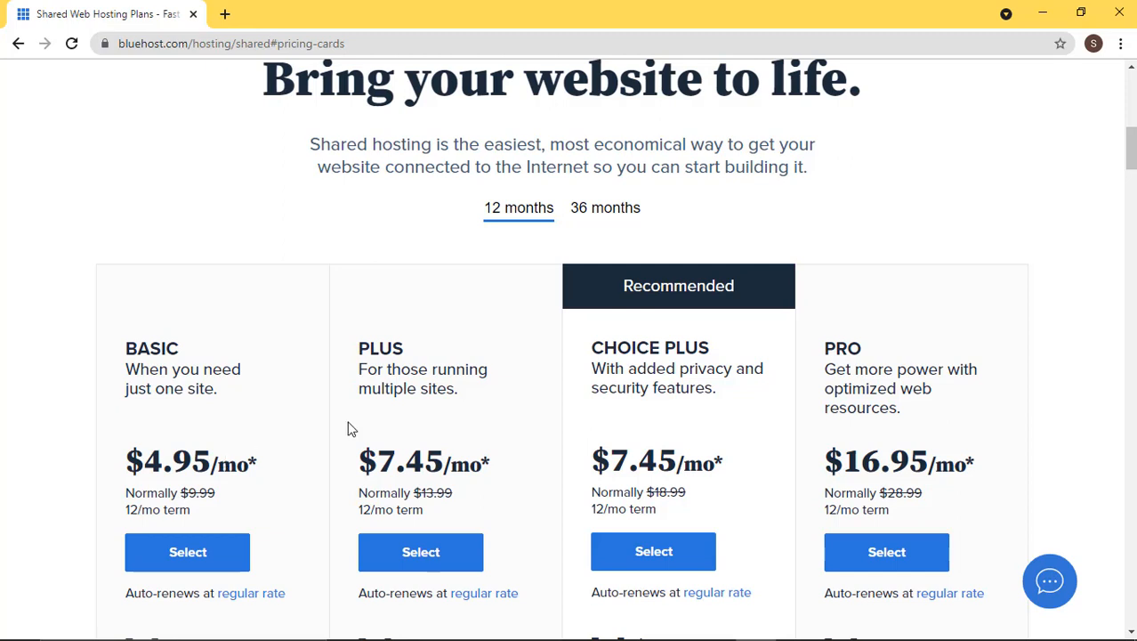
{"action": "left_click", "coordinate": [600, 214]}
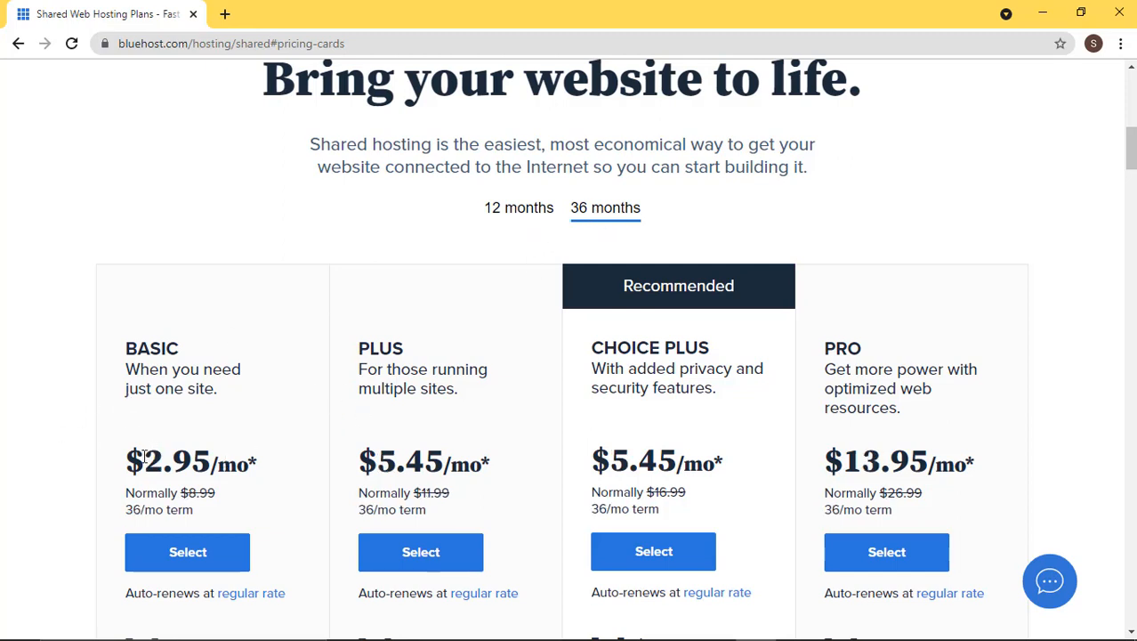
{"action": "left_click_drag", "start_coordinate": [144, 460], "coordinate": [210, 460]}
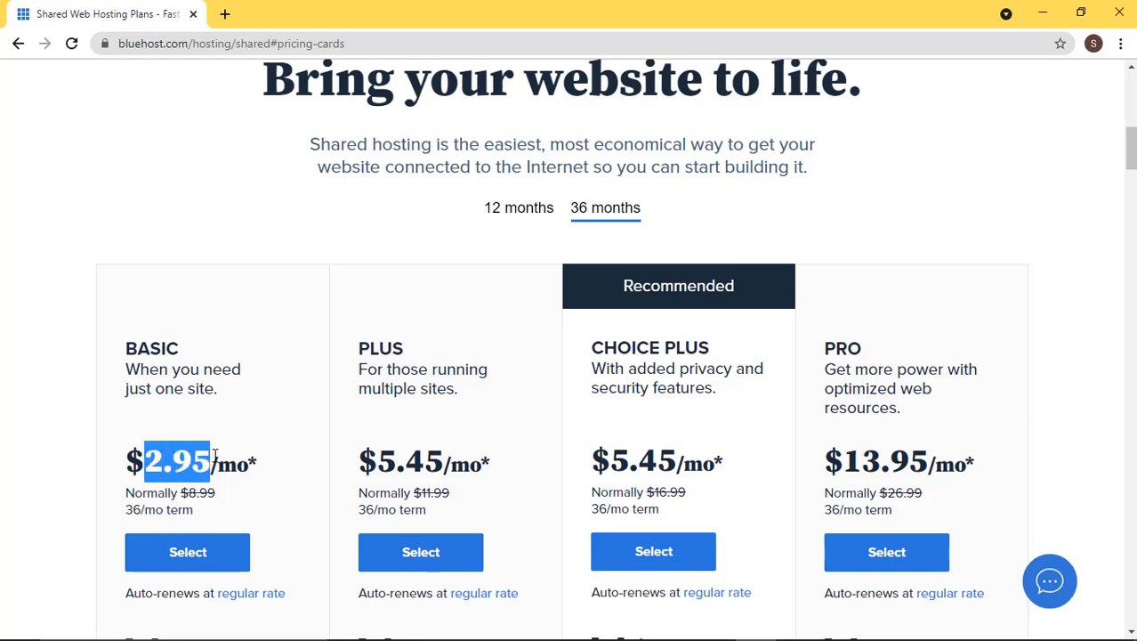
{"action": "left_click", "coordinate": [528, 213]}
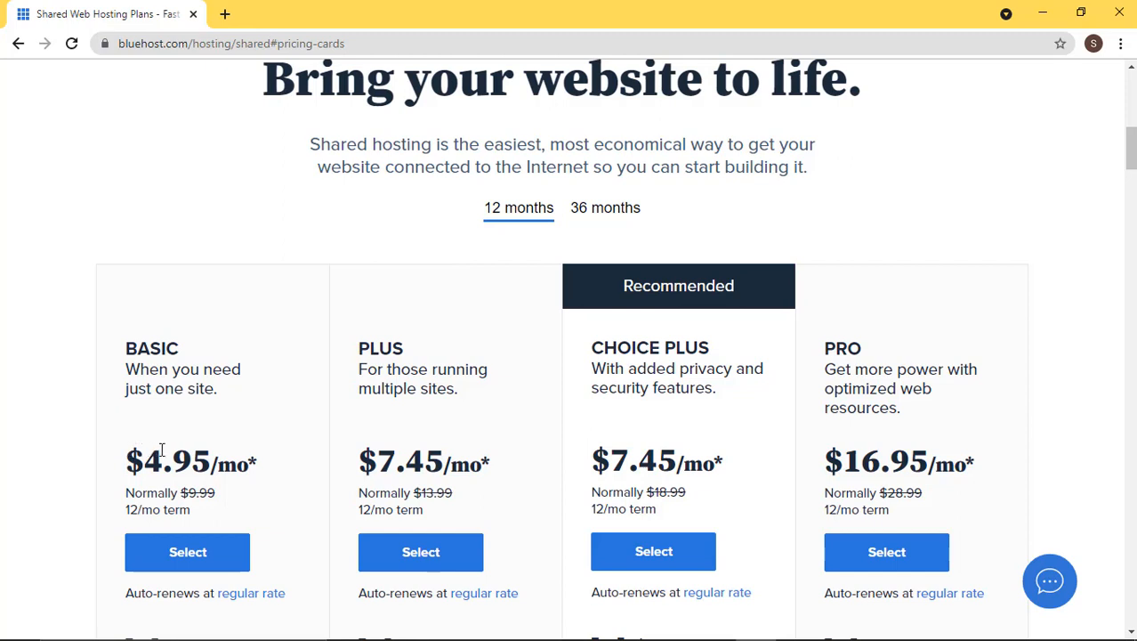
{"action": "left_click_drag", "start_coordinate": [124, 459], "coordinate": [213, 454]}
{"action": "left_click", "coordinate": [133, 464]}
{"action": "left_click", "coordinate": [608, 214]}
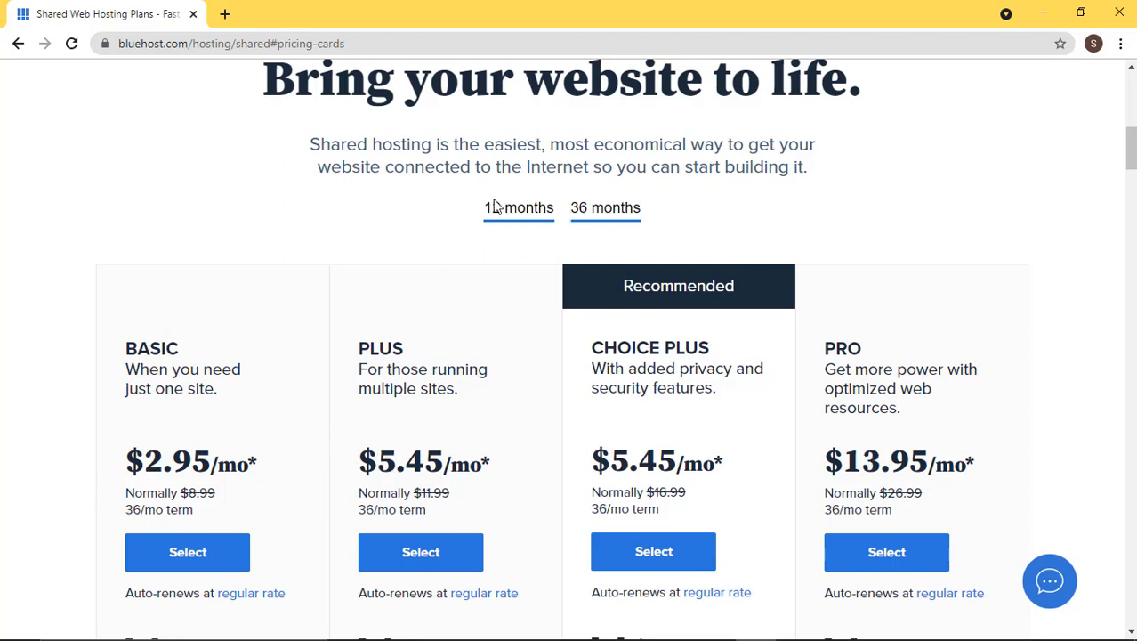
{"action": "left_click", "coordinate": [515, 214]}
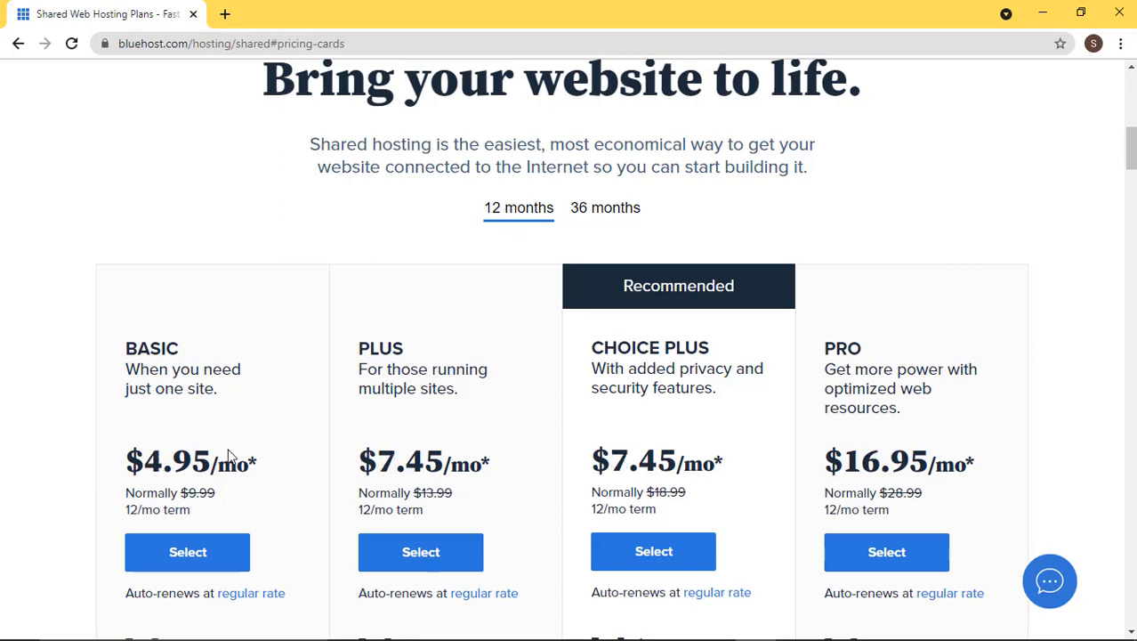
Look over the Basic plan's top features, website builder options and included extras such as the free domain, CDN and SSL certificate
{"action": "key", "text": "alt+Left"}
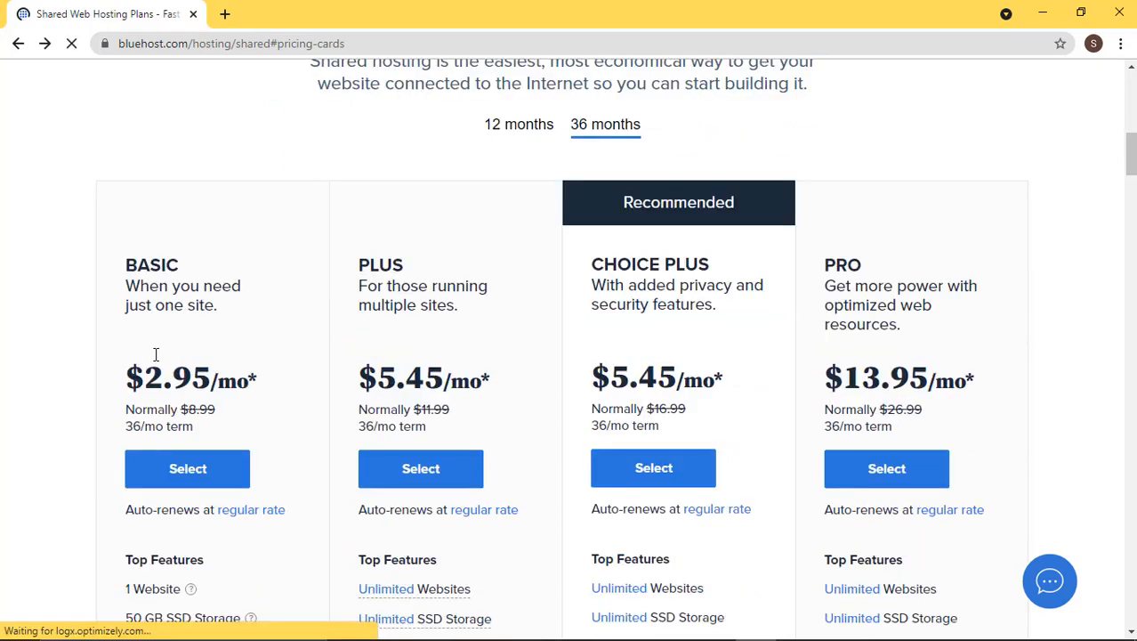
{"action": "scroll", "coordinate": [208, 433], "scroll_direction": "down", "scroll_amount": 2}
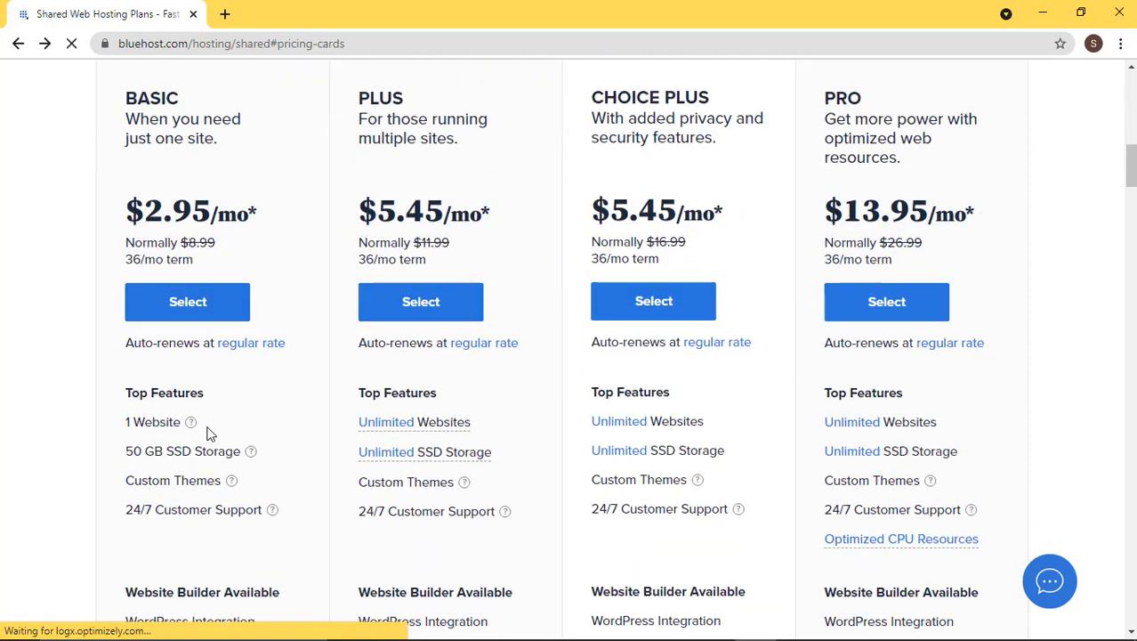
{"action": "scroll", "coordinate": [208, 433], "scroll_direction": "down", "scroll_amount": 1}
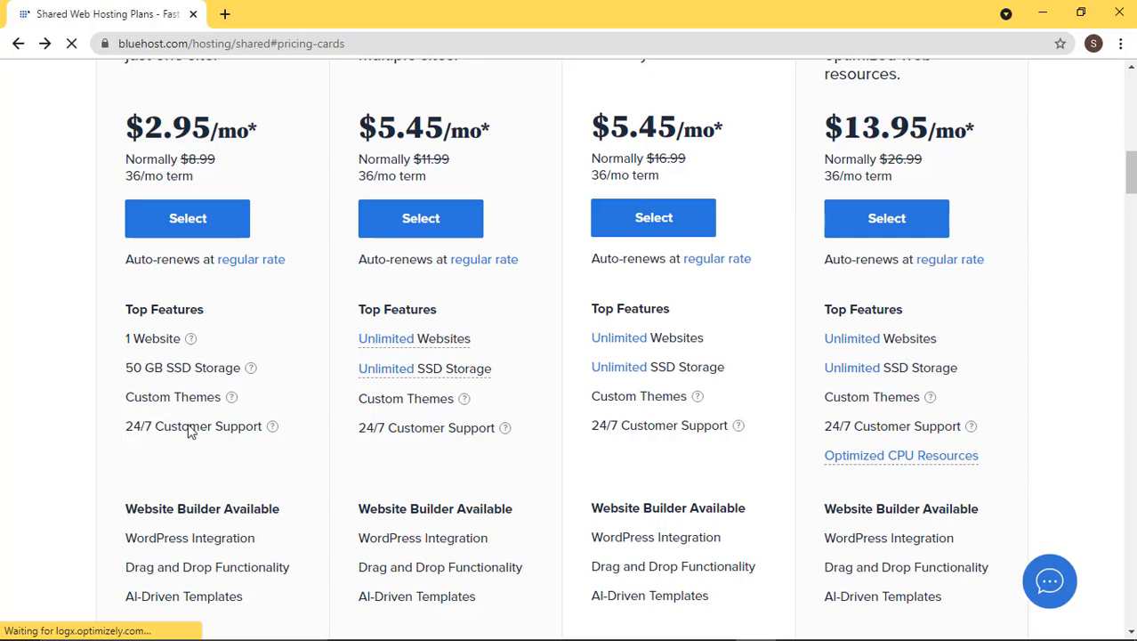
{"action": "scroll", "coordinate": [230, 397], "scroll_direction": "down", "scroll_amount": 2}
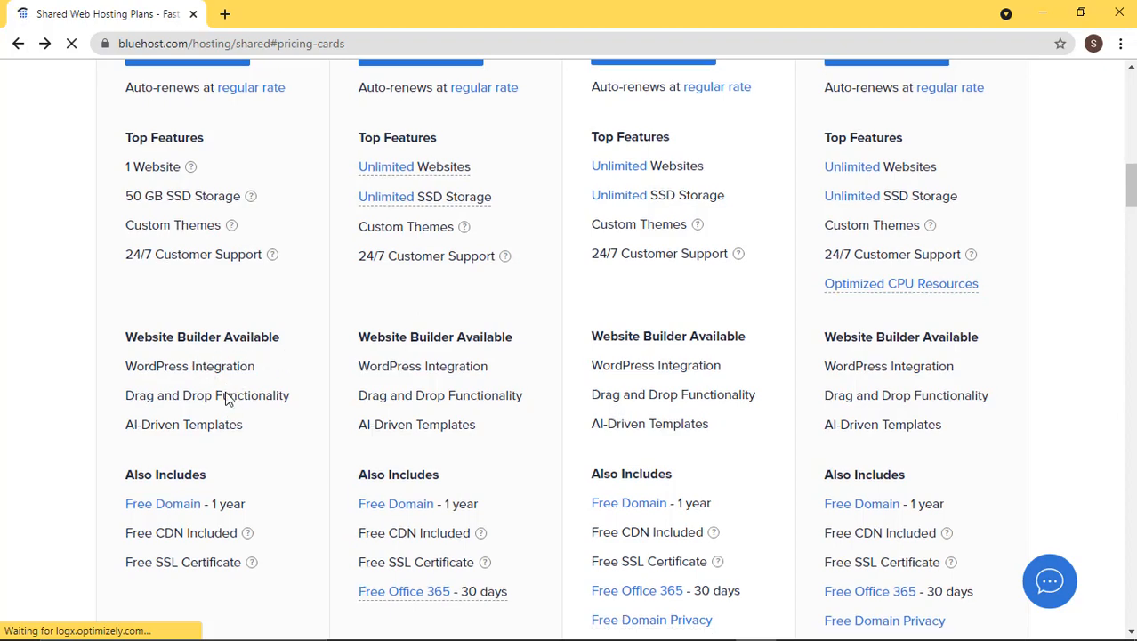
{"action": "scroll", "coordinate": [218, 392], "scroll_direction": "down", "scroll_amount": 2}
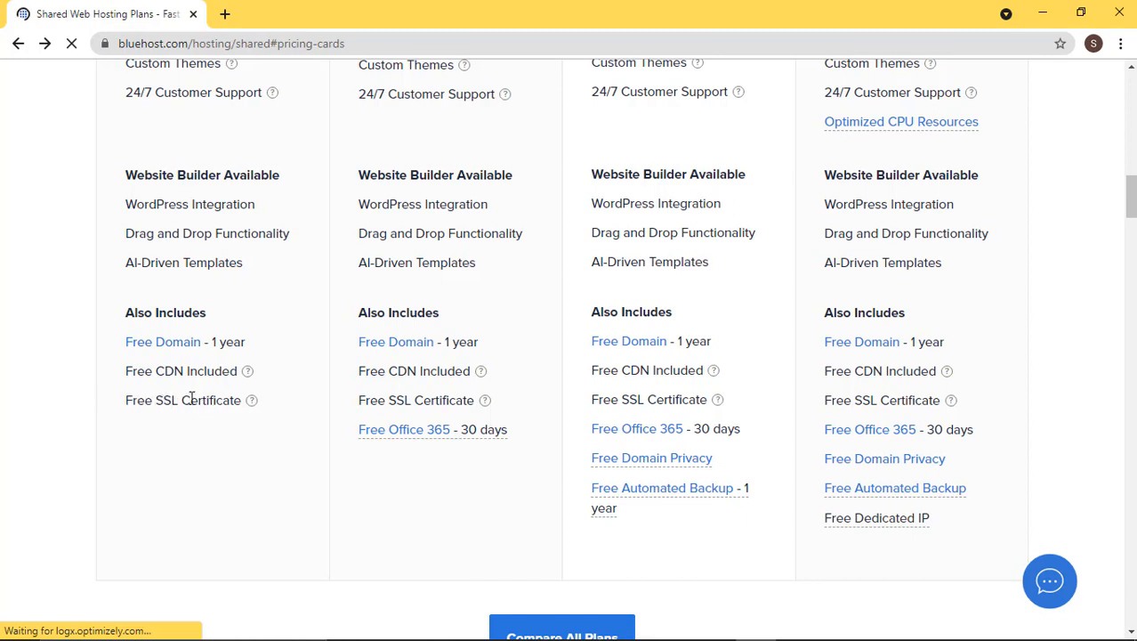
{"action": "left_click_drag", "start_coordinate": [155, 370], "coordinate": [188, 369]}
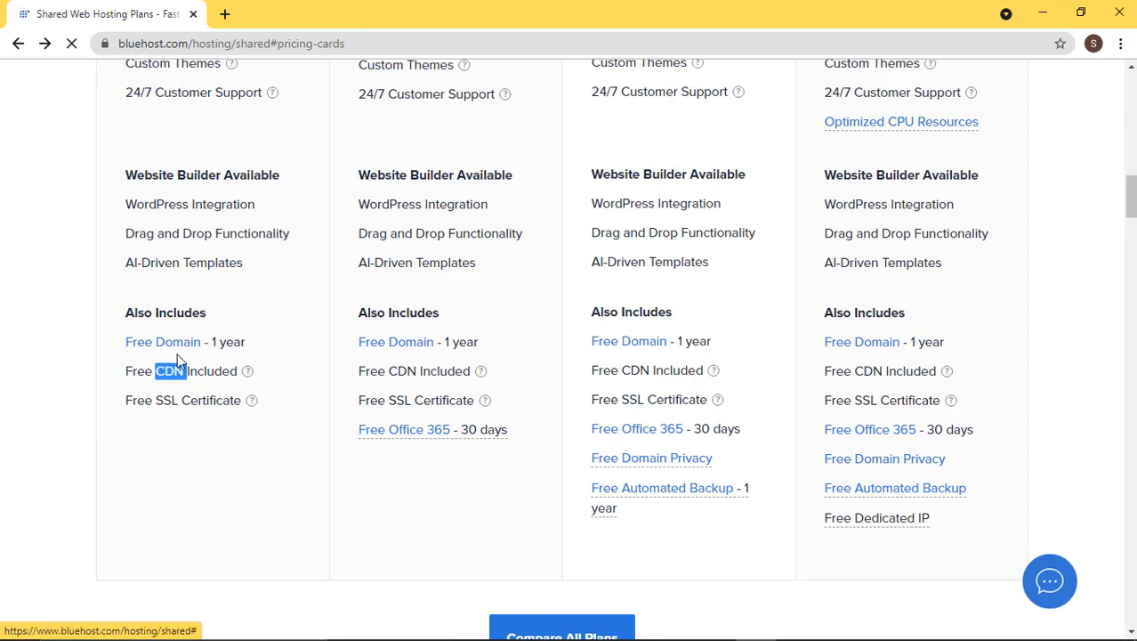
{"action": "mouse_move", "coordinate": [248, 373]}
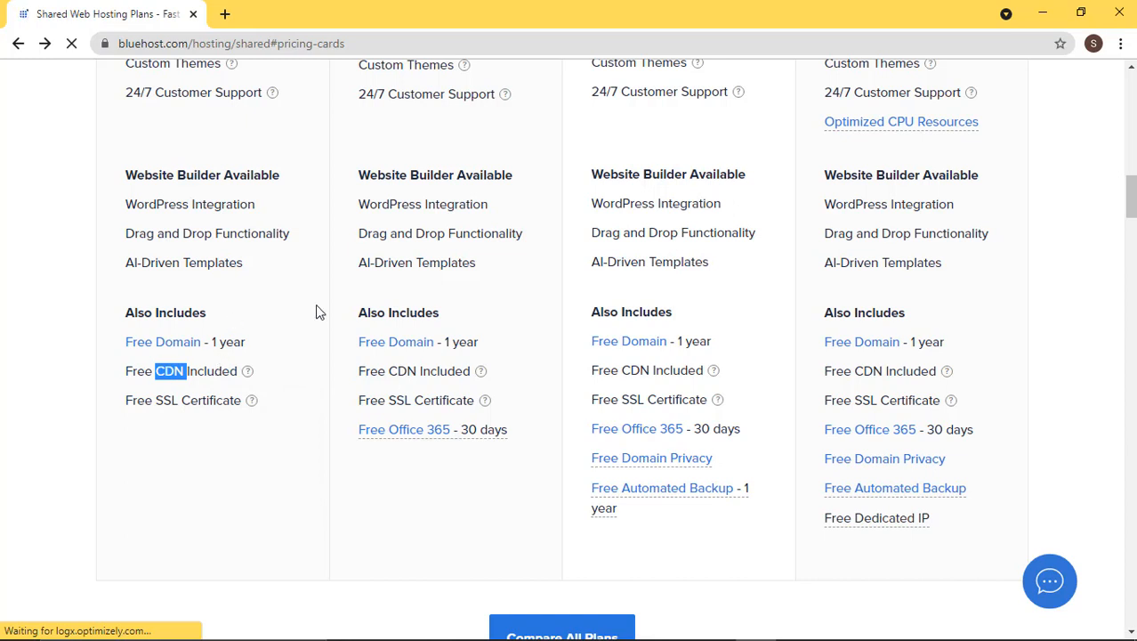
Switch the plan pricing to the 12-month term and select the Basic plan
{"action": "scroll", "coordinate": [282, 306], "scroll_direction": "up", "scroll_amount": 5}
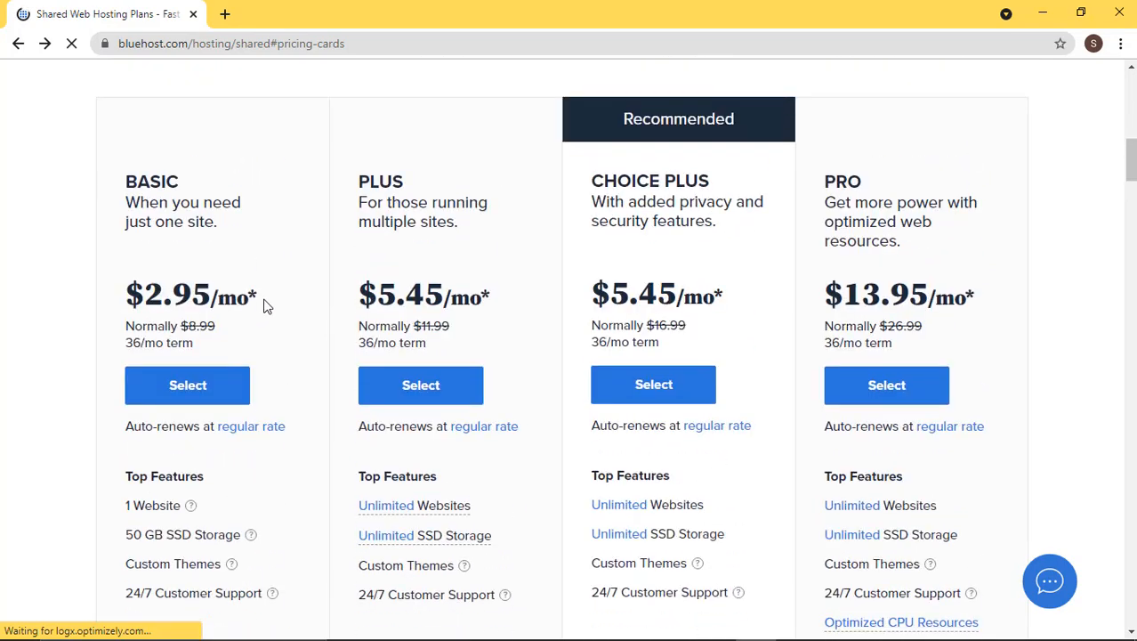
{"action": "scroll", "coordinate": [487, 227], "scroll_direction": "up", "scroll_amount": 2}
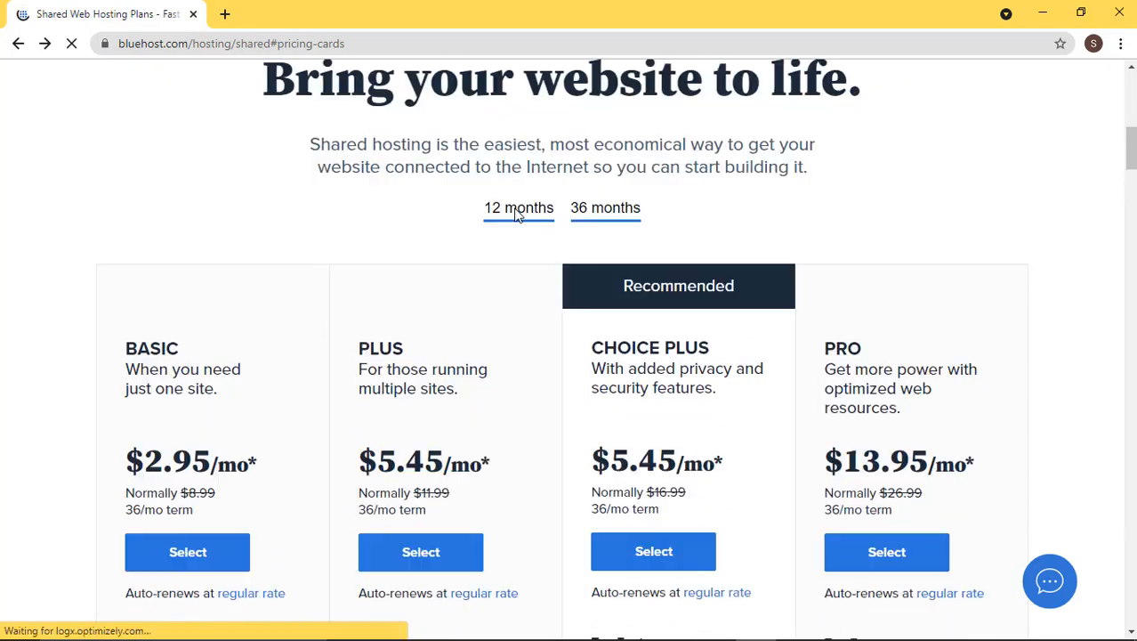
{"action": "left_click", "coordinate": [507, 211]}
{"action": "left_click", "coordinate": [188, 550]}
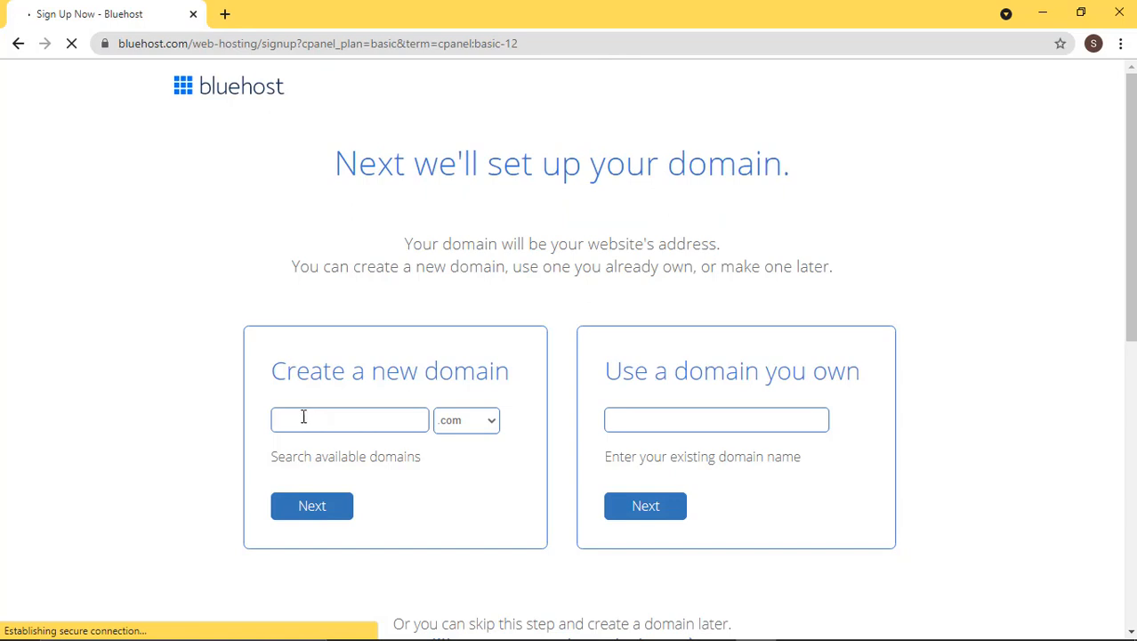
Create the new domain simoperate with the .com extension and continue to the account creation page
{"action": "left_click", "coordinate": [351, 414]}
{"action": "left_click", "coordinate": [649, 414]}
{"action": "type", "text": "imoperate"}
{"action": "left_click", "coordinate": [462, 423]}
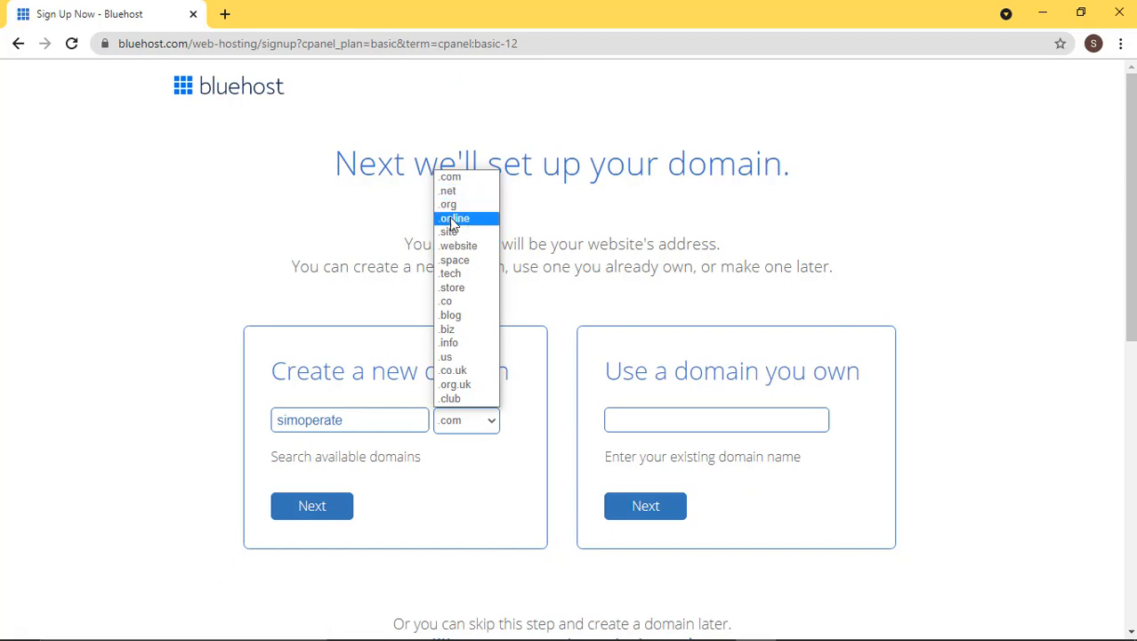
{"action": "left_click", "coordinate": [456, 181]}
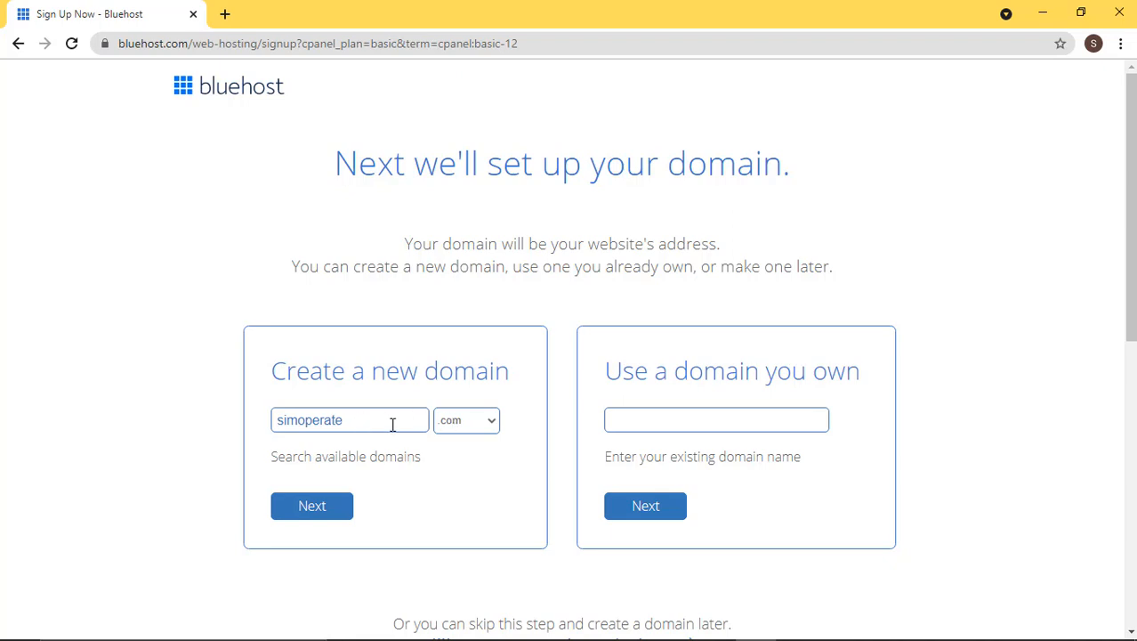
{"action": "left_click", "coordinate": [322, 507]}
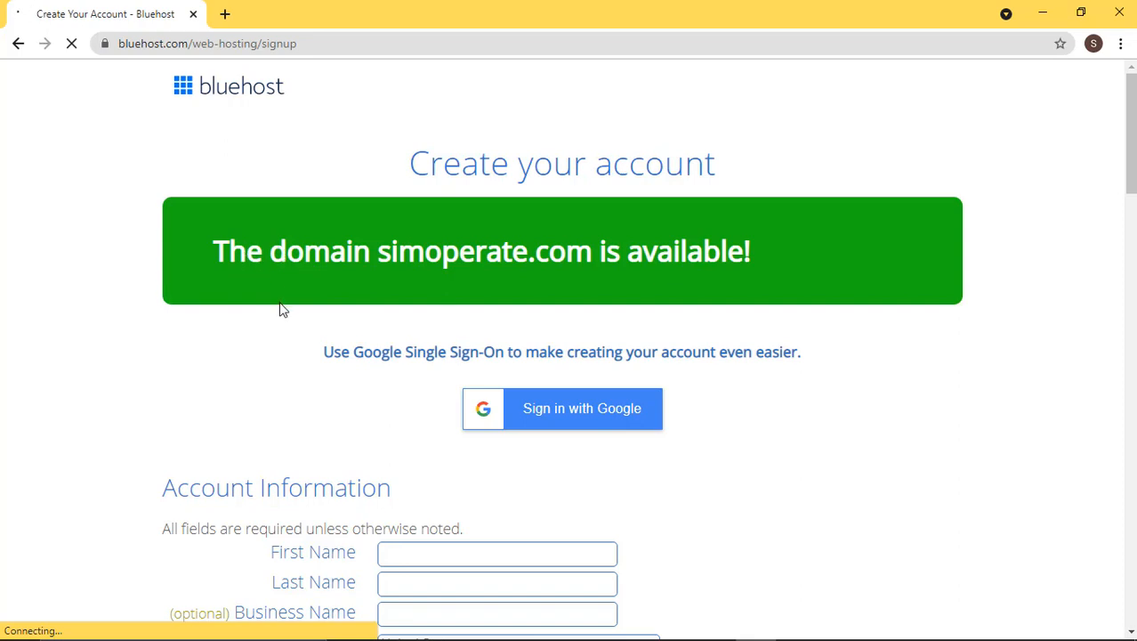
Look over the Account Information form and check the account plan in the Package Information section
{"action": "scroll", "coordinate": [283, 309], "scroll_direction": "down", "scroll_amount": 3}
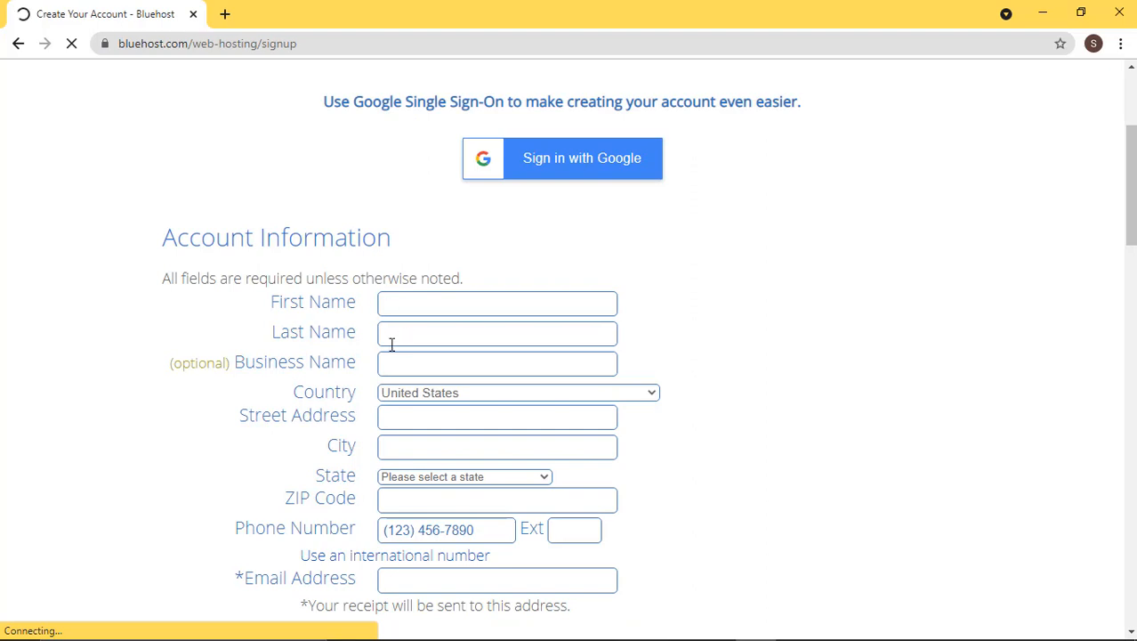
{"action": "left_click", "coordinate": [439, 294]}
{"action": "scroll", "coordinate": [413, 357], "scroll_direction": "down", "scroll_amount": 7}
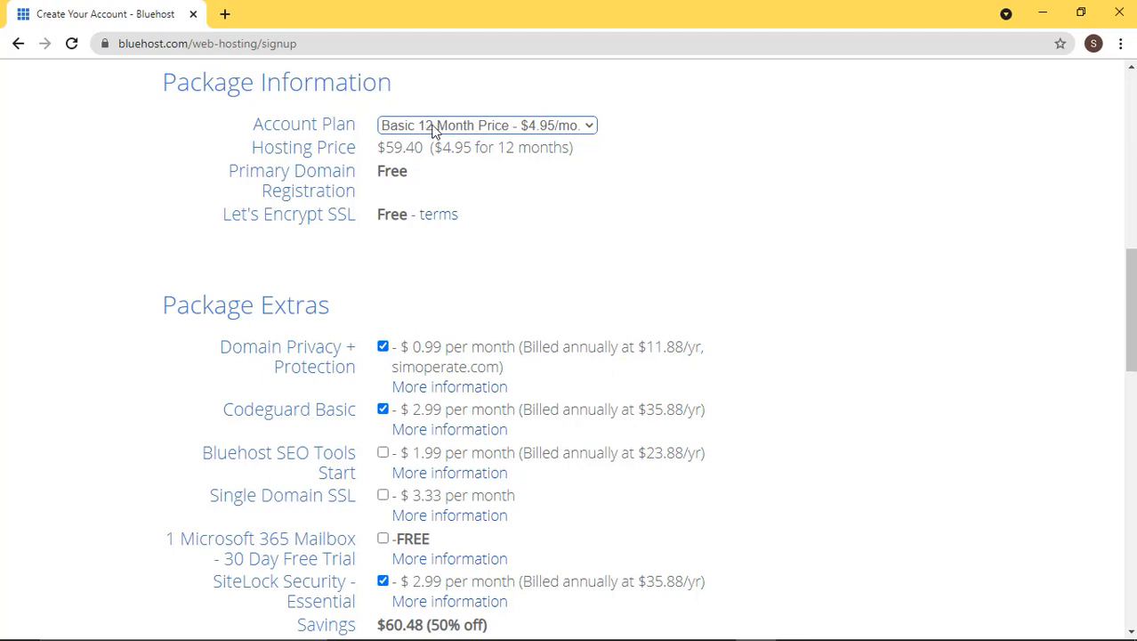
{"action": "left_click", "coordinate": [485, 124]}
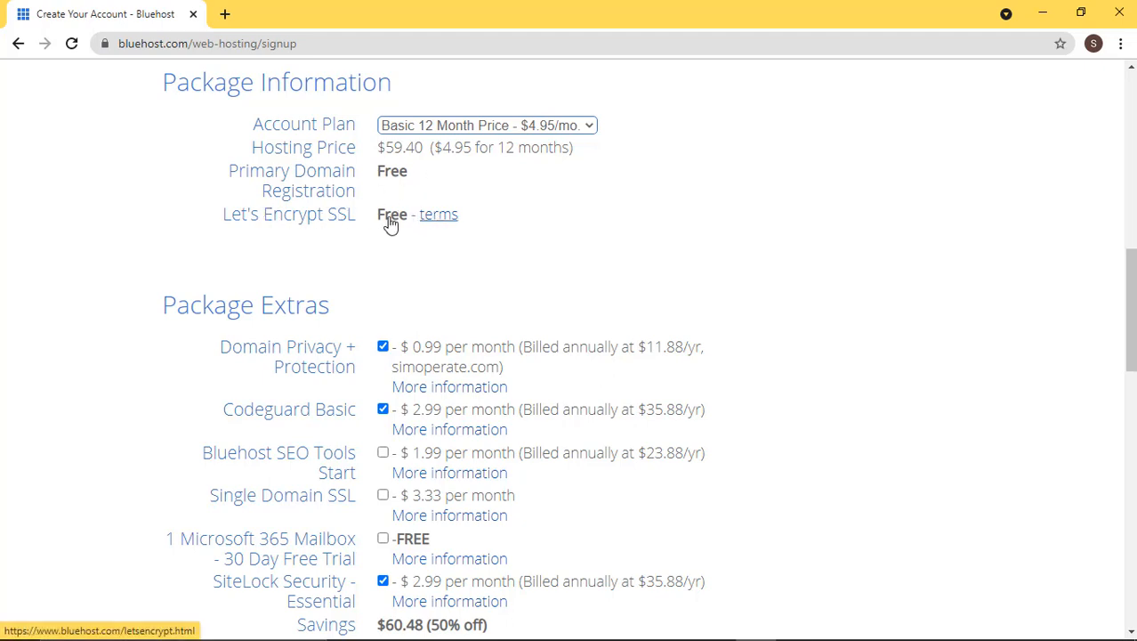
Remove the Domain Privacy + Protection, Codeguard Basic and SiteLock Security - Essential package extras, confirming that domain privacy is turned off
{"action": "scroll", "coordinate": [440, 241], "scroll_direction": "down", "scroll_amount": 2}
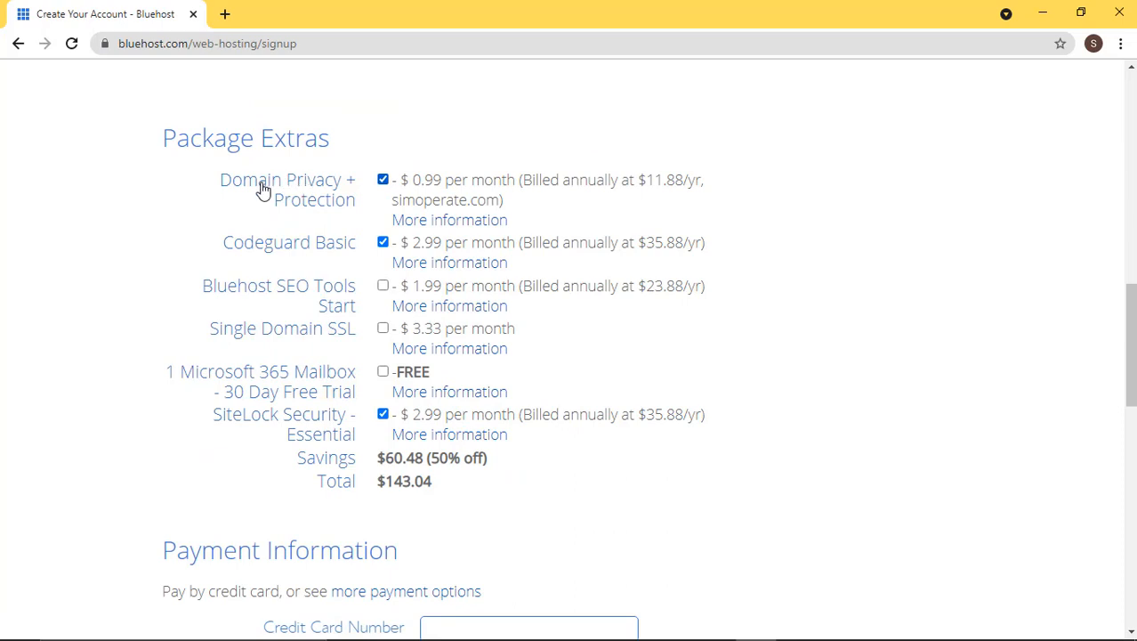
{"action": "left_click", "coordinate": [383, 180]}
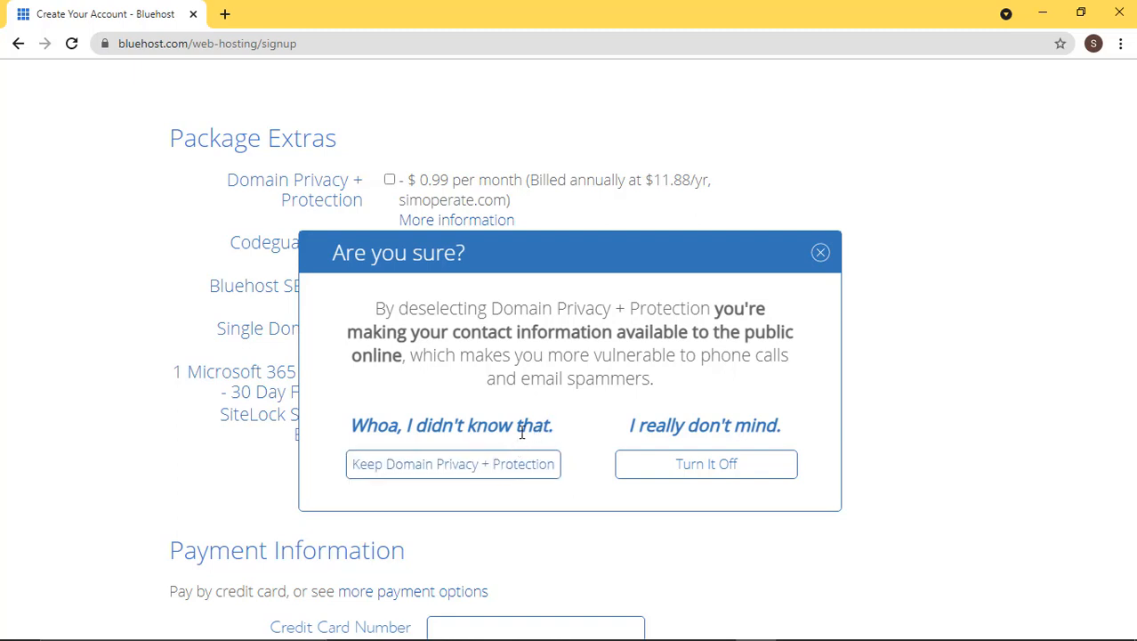
{"action": "left_click", "coordinate": [704, 477]}
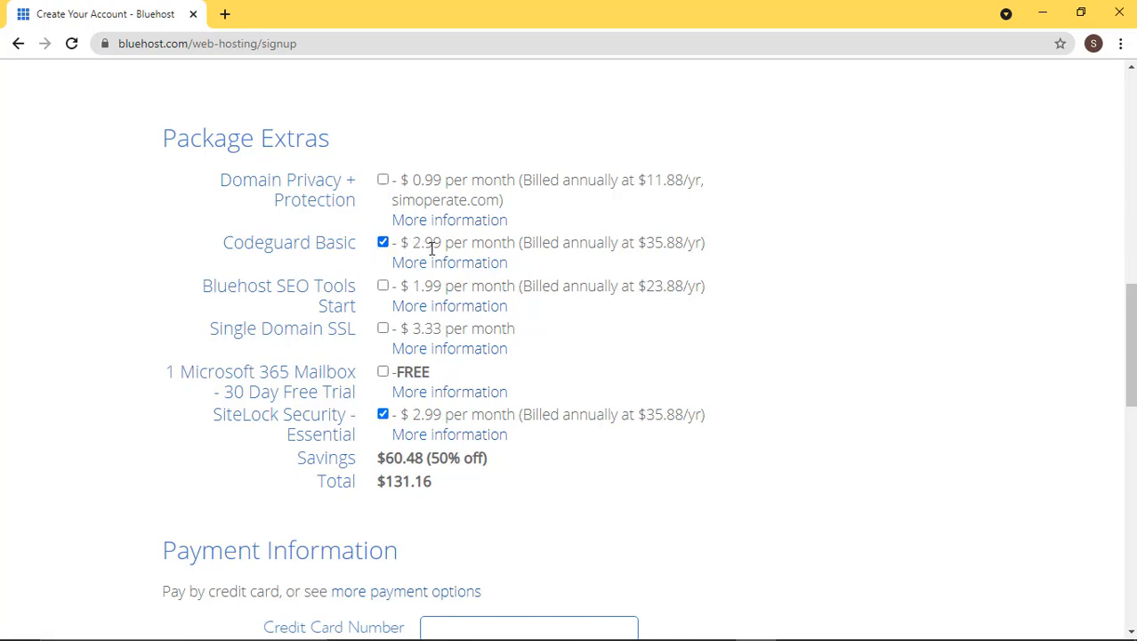
{"action": "left_click", "coordinate": [382, 242]}
{"action": "left_click", "coordinate": [385, 416]}
Go through the credit card number and CVV2 code fields in the payment information and submit the hosting order
{"action": "scroll", "coordinate": [409, 442], "scroll_direction": "down", "scroll_amount": 3}
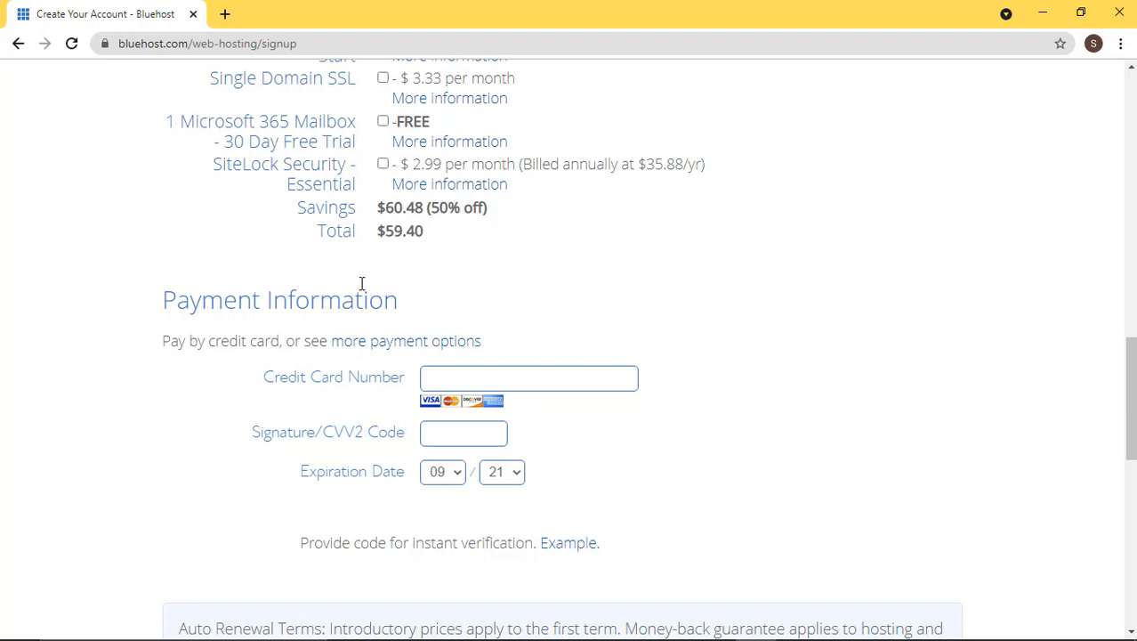
{"action": "left_click", "coordinate": [469, 377]}
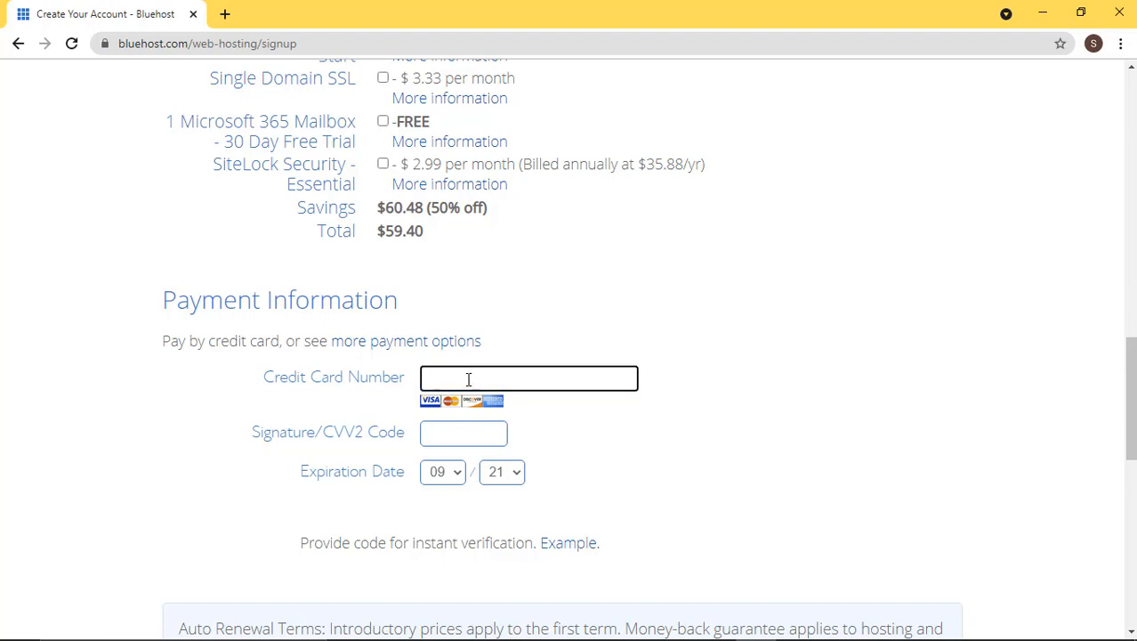
{"action": "left_click", "coordinate": [451, 433]}
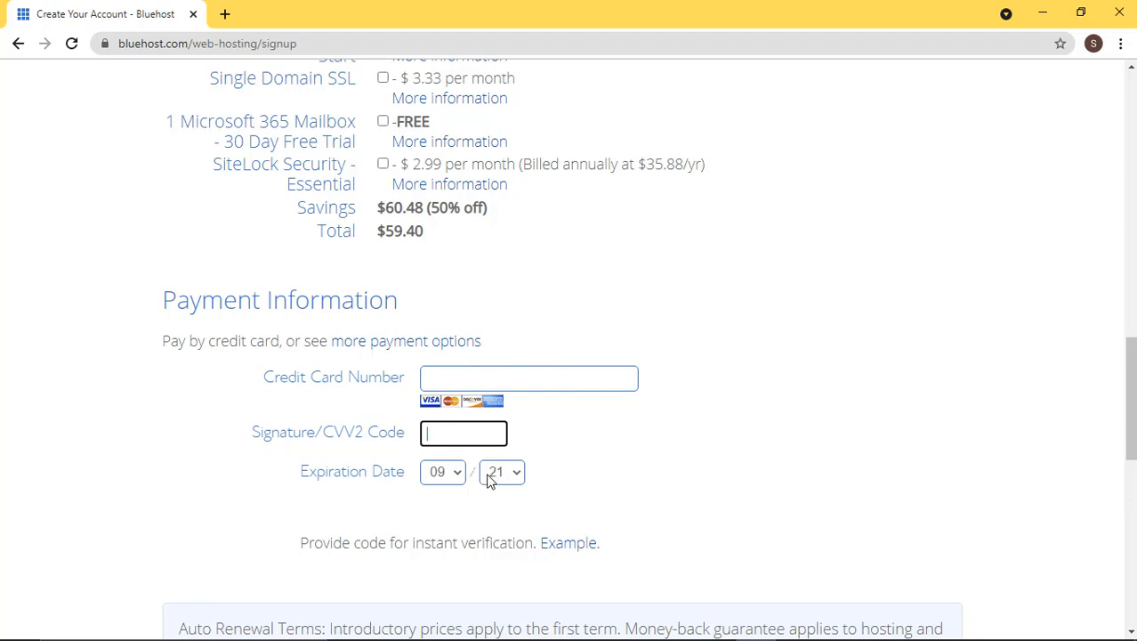
{"action": "scroll", "coordinate": [489, 480], "scroll_direction": "down", "scroll_amount": 5}
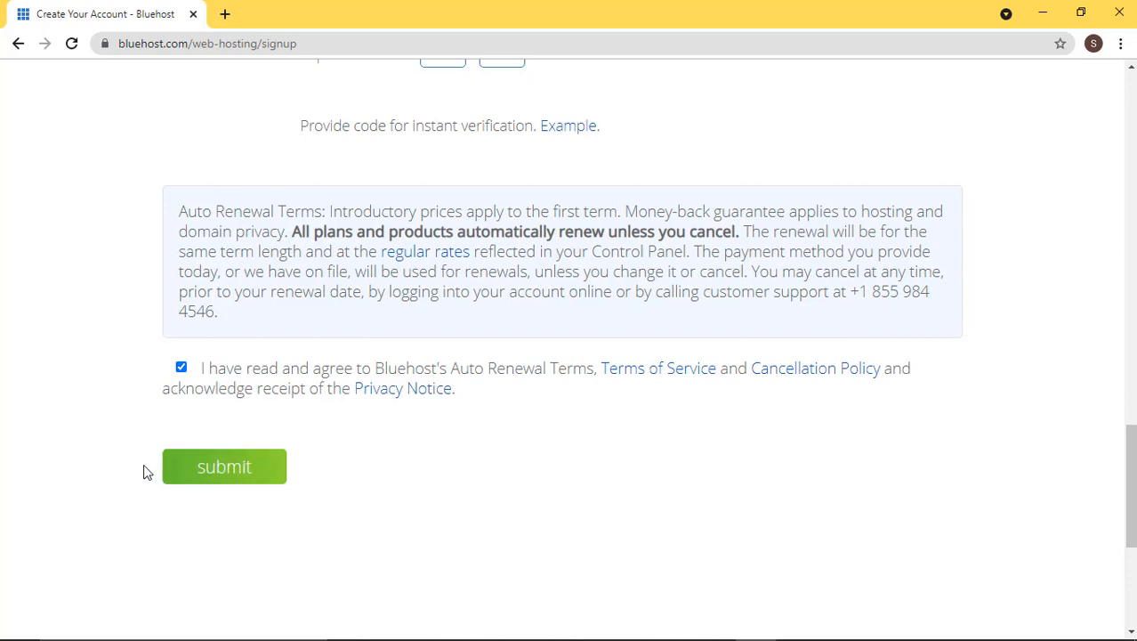
{"action": "left_click", "coordinate": [221, 472]}
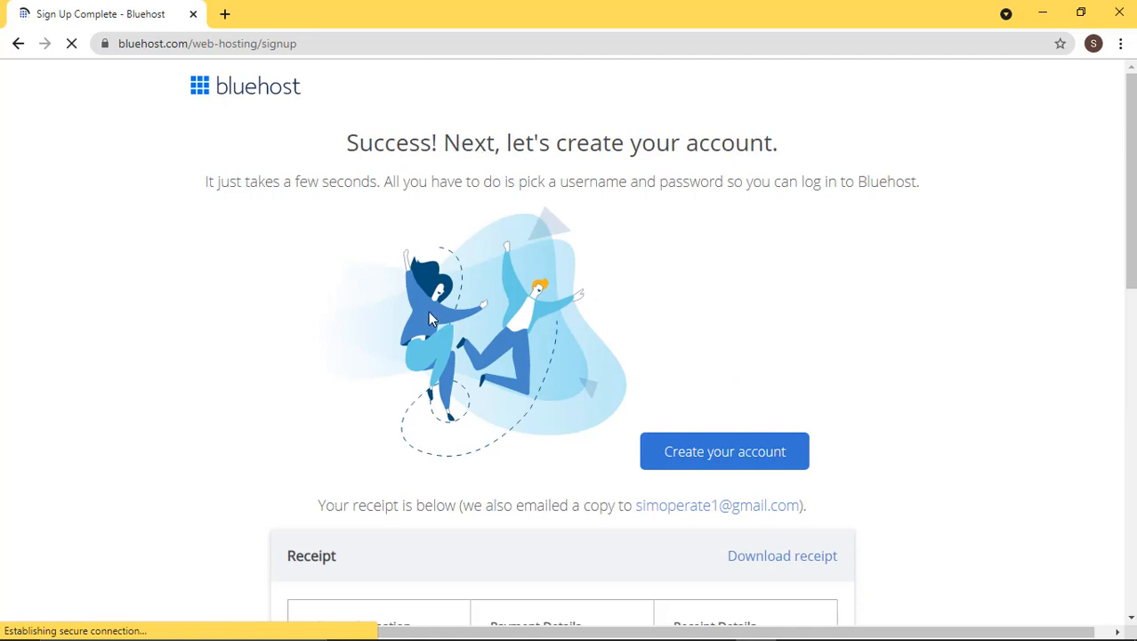
Look over the order receipt and proceed to creating the Bluehost account
{"action": "scroll", "coordinate": [428, 317], "scroll_direction": "down", "scroll_amount": 1}
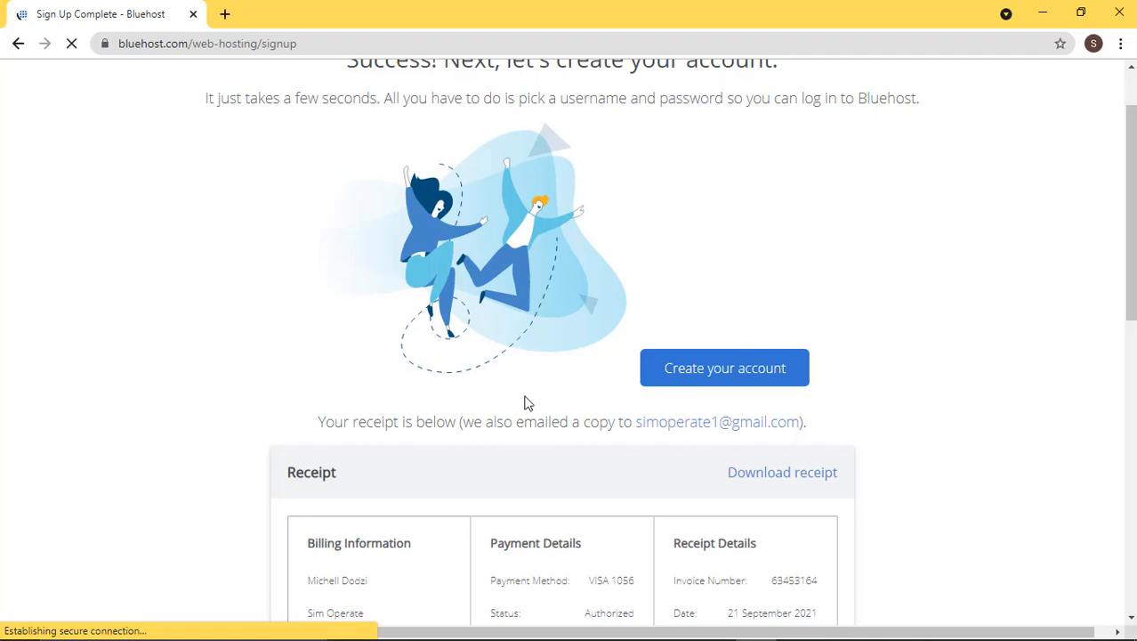
{"action": "scroll", "coordinate": [465, 385], "scroll_direction": "down", "scroll_amount": 3}
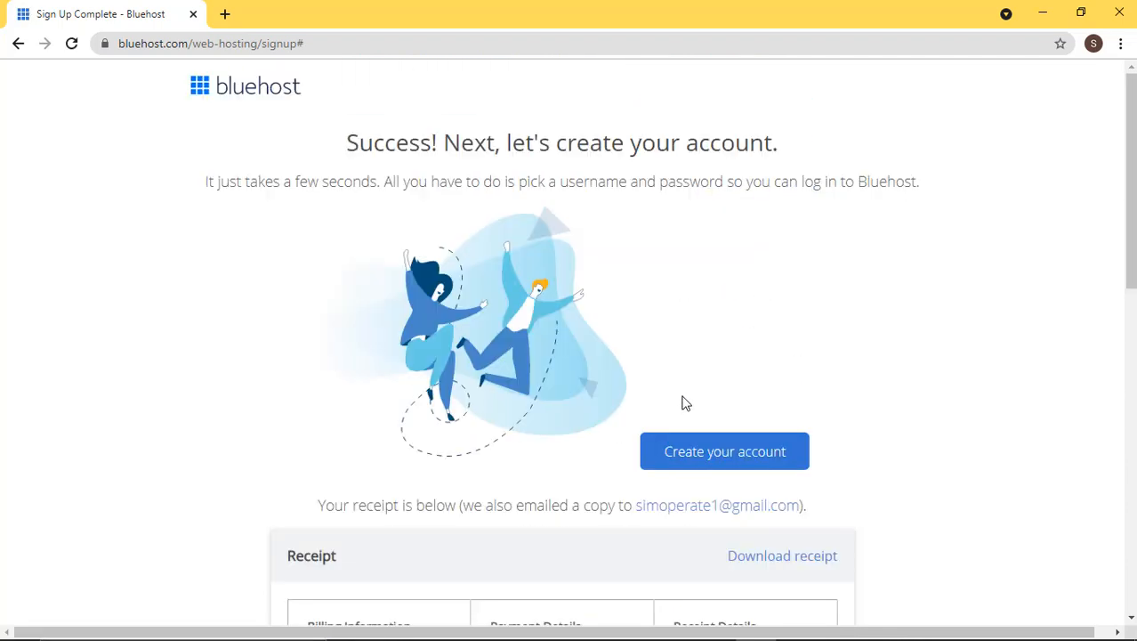
{"action": "left_click", "coordinate": [707, 456]}
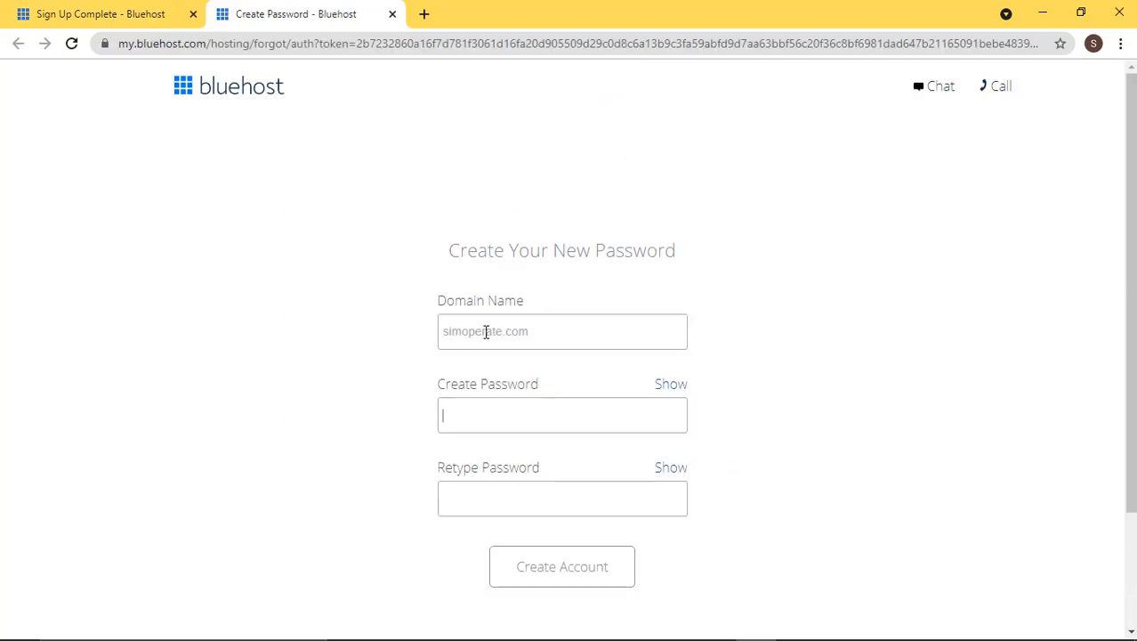
Create the account for simoperate.com by entering and retyping the new account password and agreeing to the Privacy Policy and Terms of Service
{"action": "left_click", "coordinate": [468, 414]}
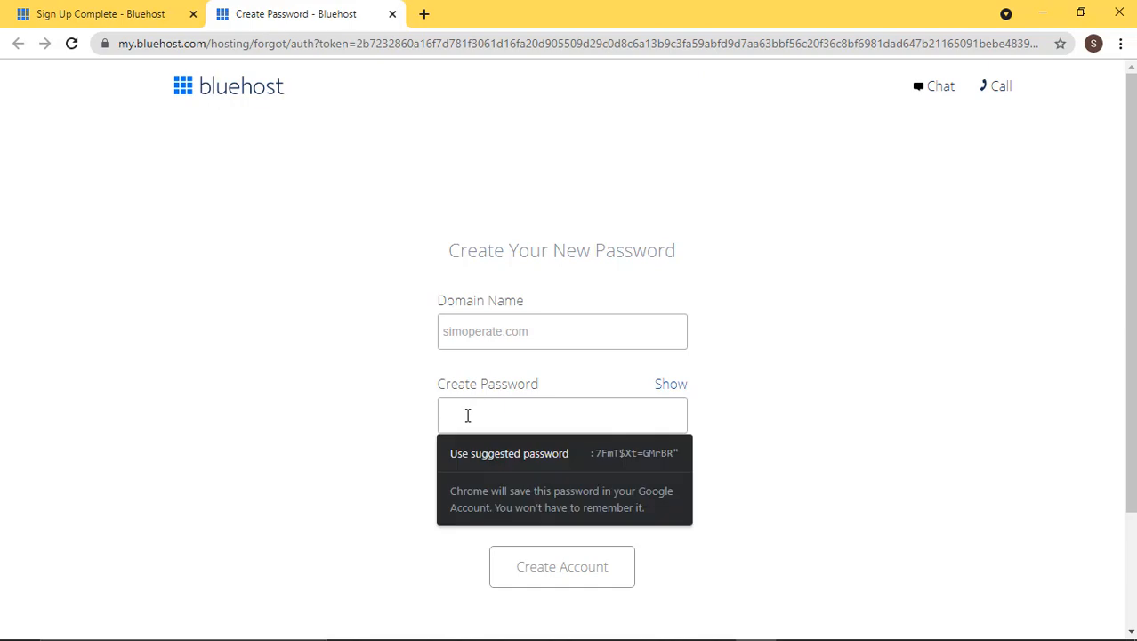
{"action": "type", "text": "•"}
{"action": "left_click", "coordinate": [518, 483]}
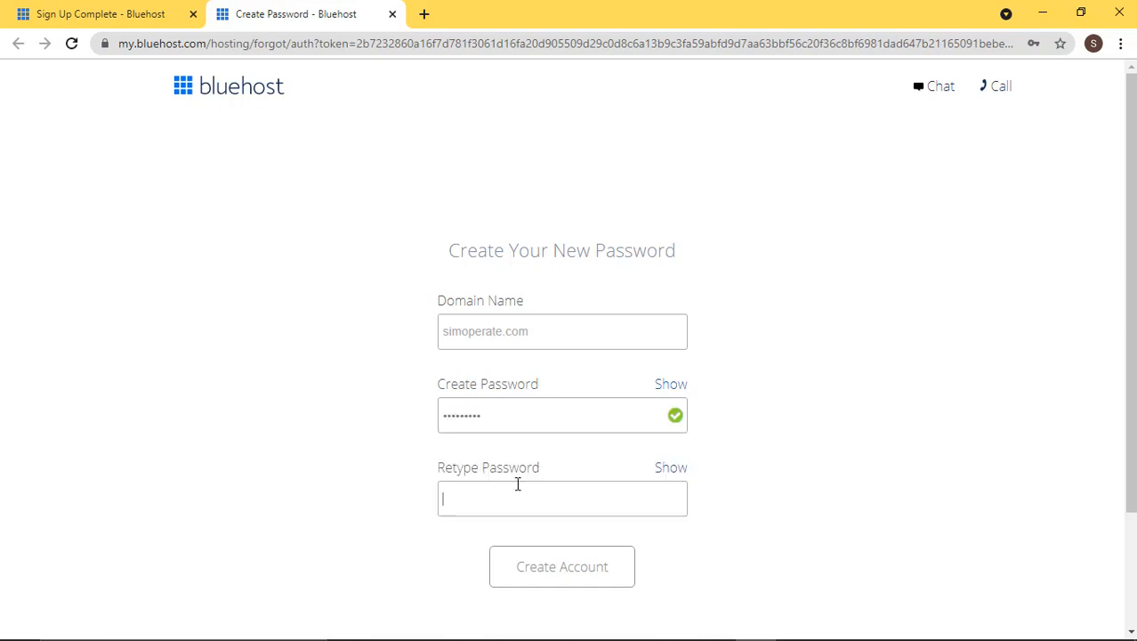
{"action": "type", "text": "•••"}
{"action": "scroll", "coordinate": [518, 465], "scroll_direction": "down", "scroll_amount": 3}
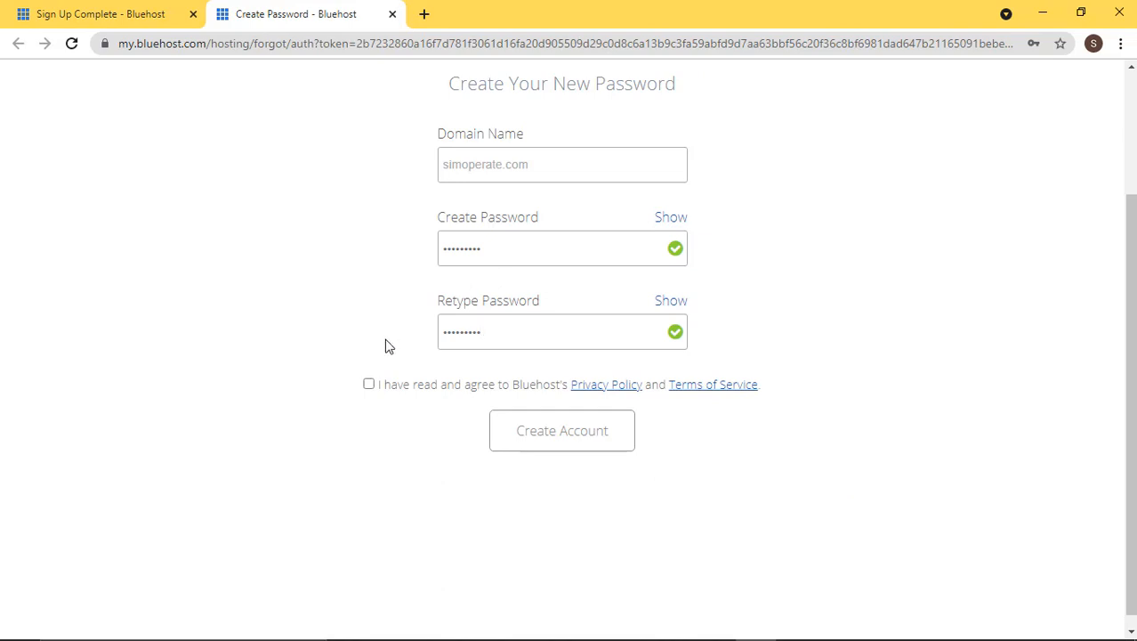
{"action": "left_click", "coordinate": [368, 383]}
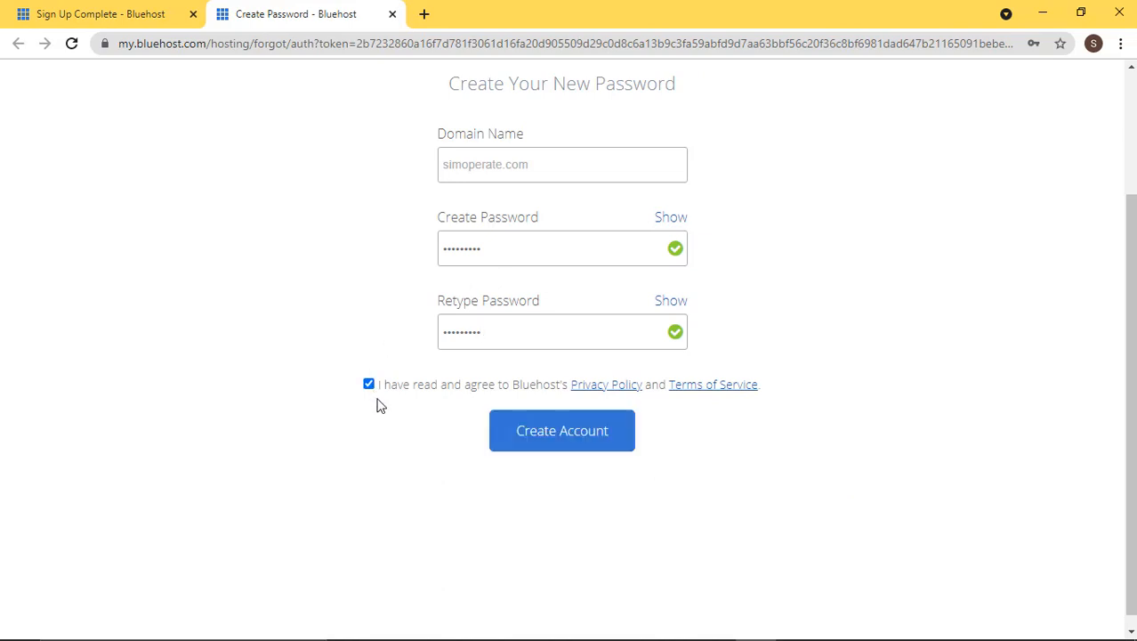
{"action": "left_click", "coordinate": [564, 435]}
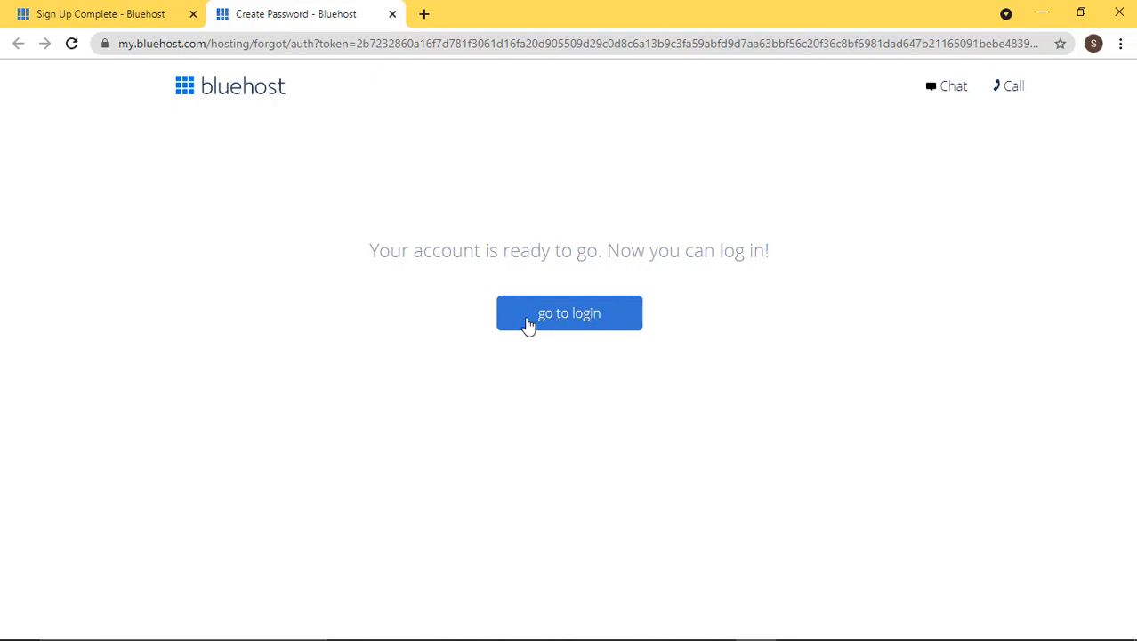
Log in to the hosting account with the domain simoperate.com and the account password
{"action": "left_click", "coordinate": [573, 319]}
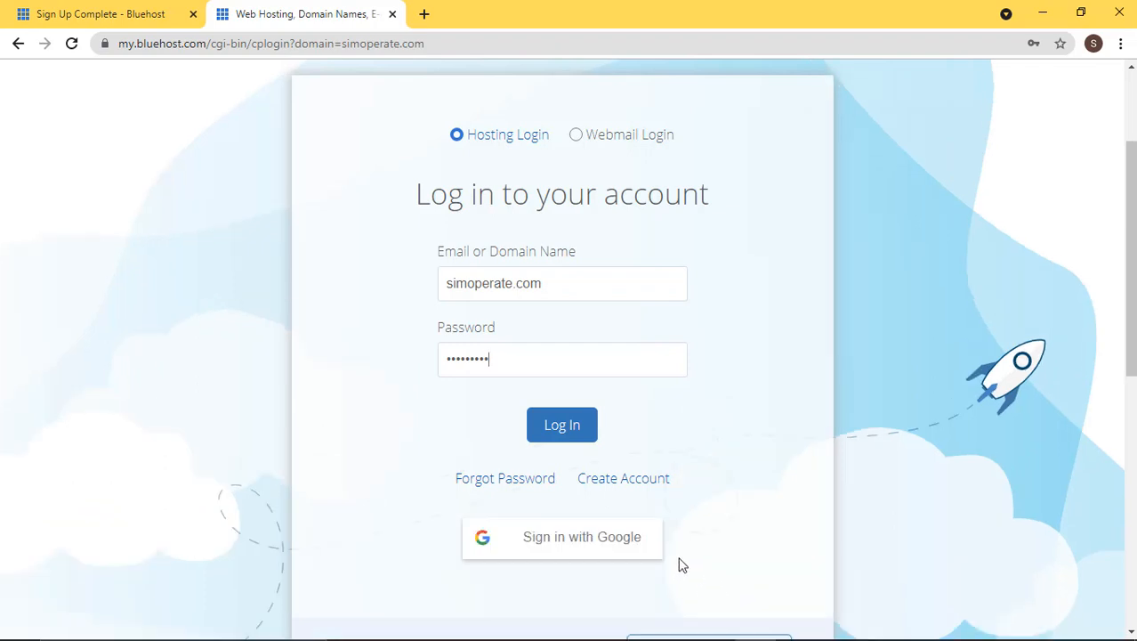
{"action": "scroll", "coordinate": [676, 494], "scroll_direction": "down", "scroll_amount": 1}
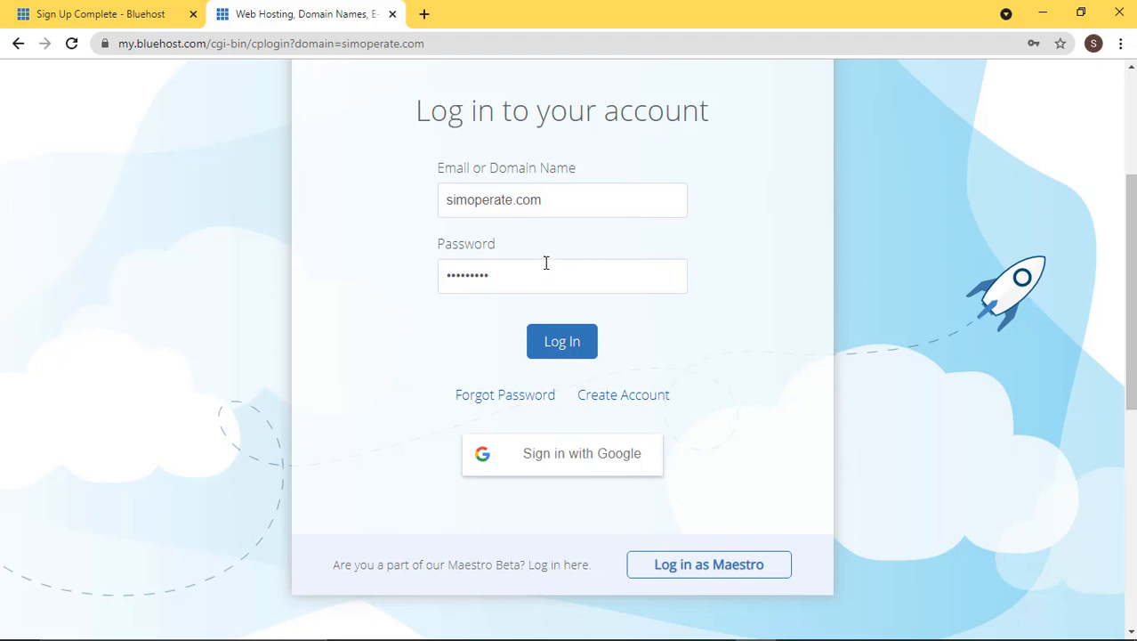
{"action": "left_click", "coordinate": [561, 347]}
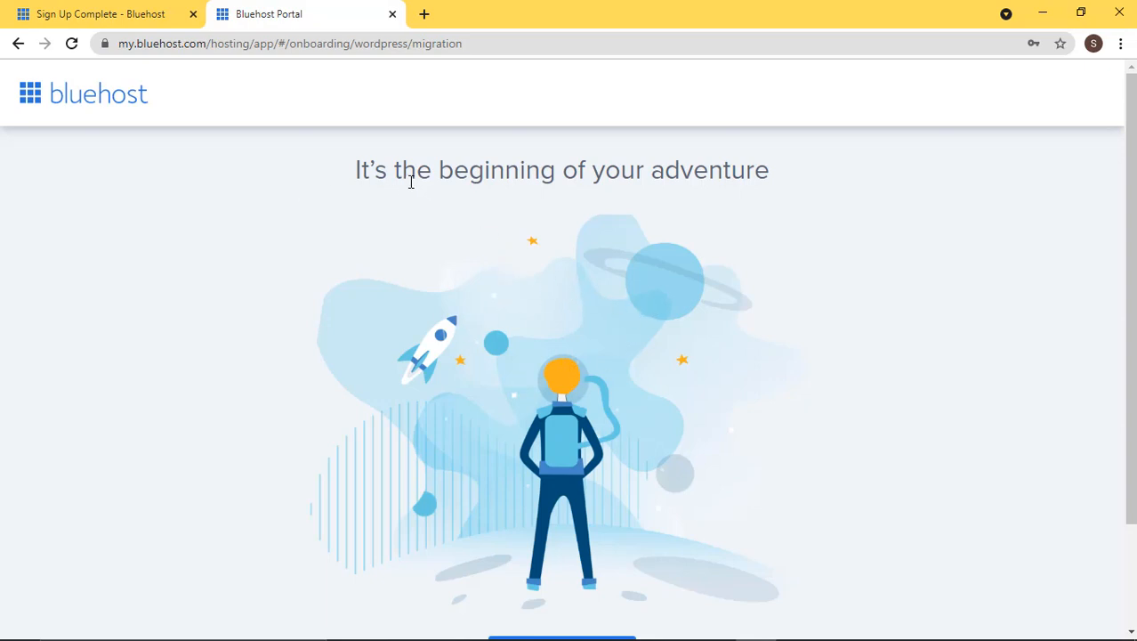
Start creating a new website with the No help needed option and Business as the kind of site
{"action": "scroll", "coordinate": [612, 294], "scroll_direction": "down", "scroll_amount": 2}
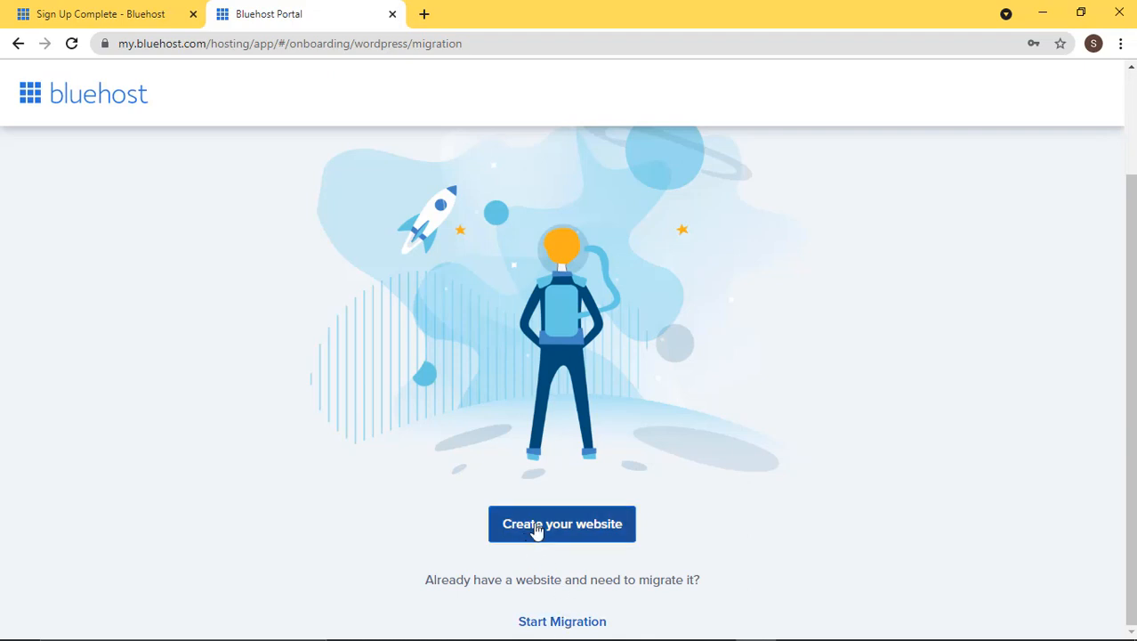
{"action": "left_click", "coordinate": [574, 531]}
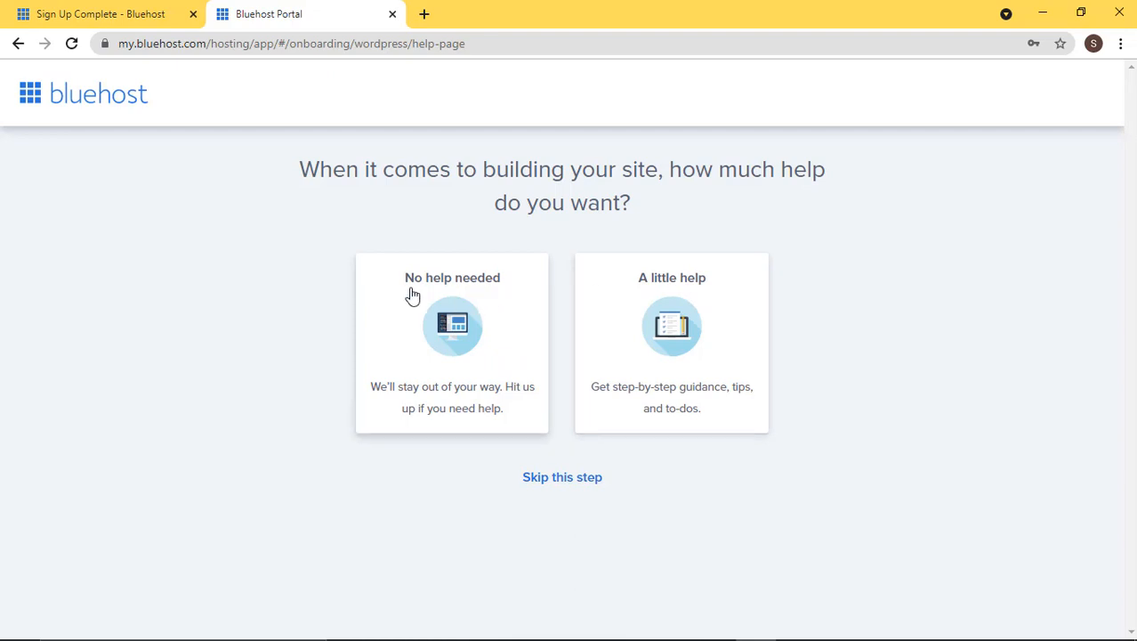
{"action": "left_click", "coordinate": [427, 405]}
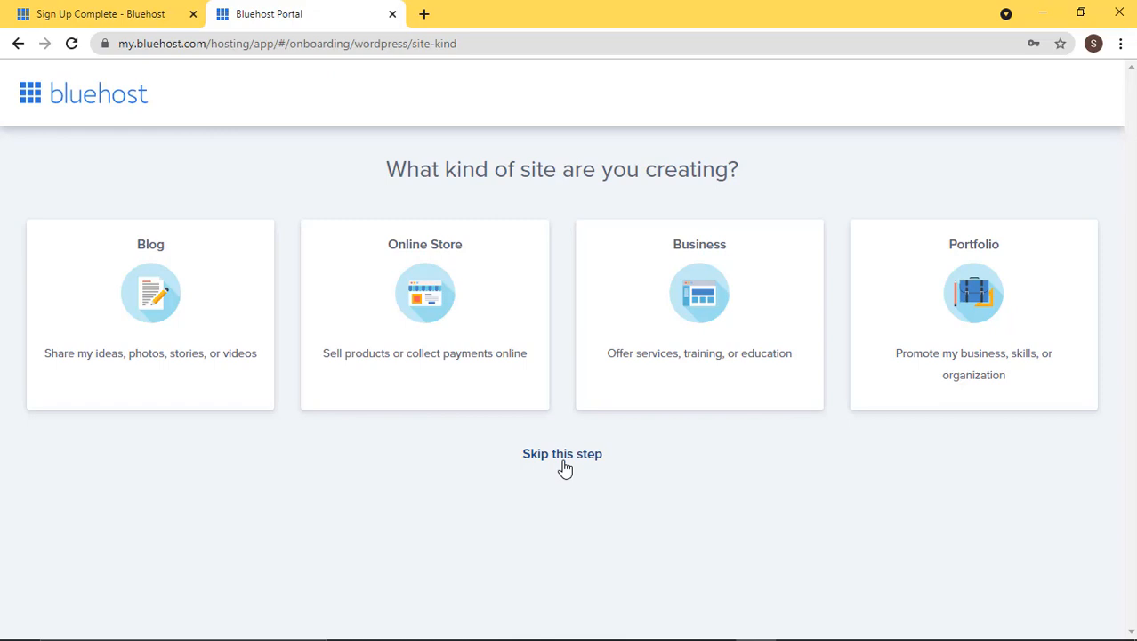
{"action": "left_click", "coordinate": [676, 311]}
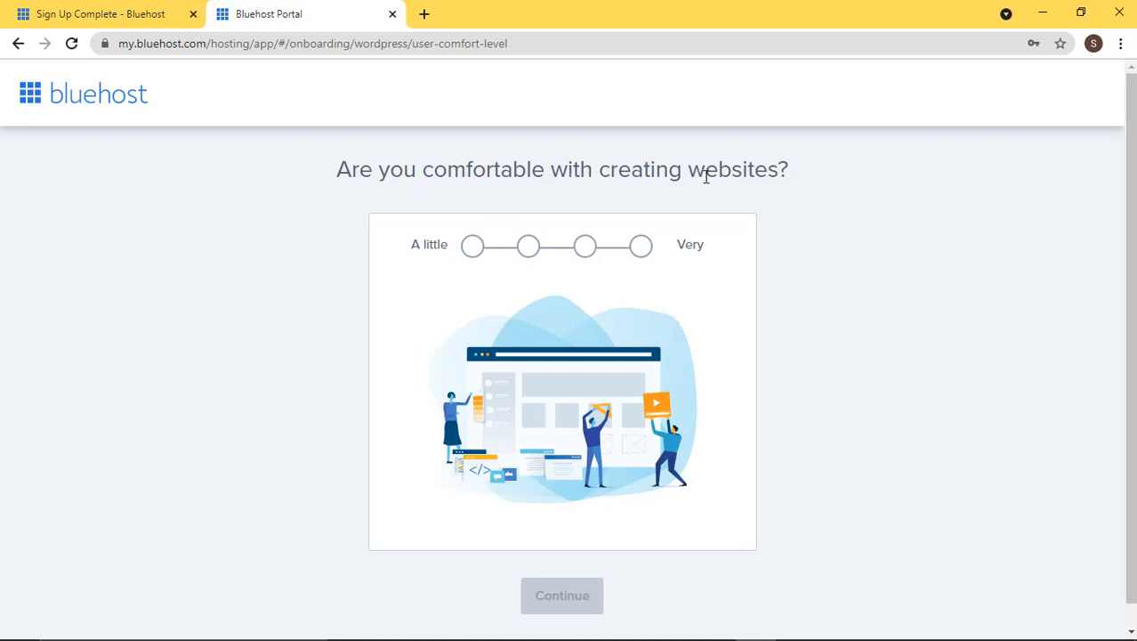
Rate the comfort with creating websites at the Very end of the scale and continue
{"action": "left_click", "coordinate": [636, 250]}
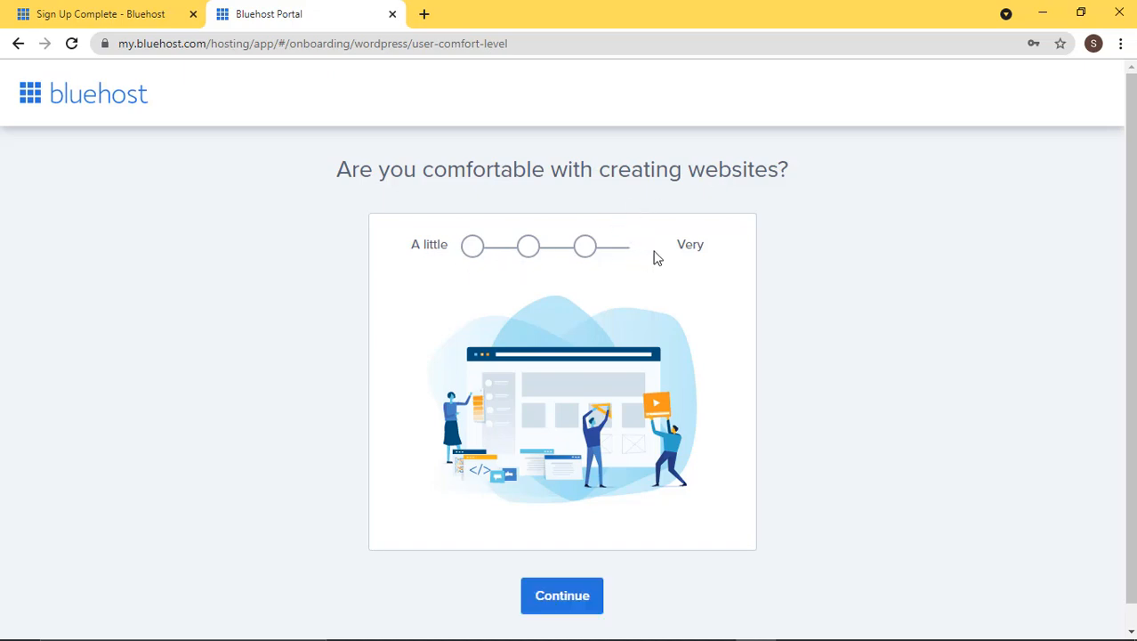
{"action": "left_click", "coordinate": [643, 247]}
{"action": "left_click", "coordinate": [561, 595]}
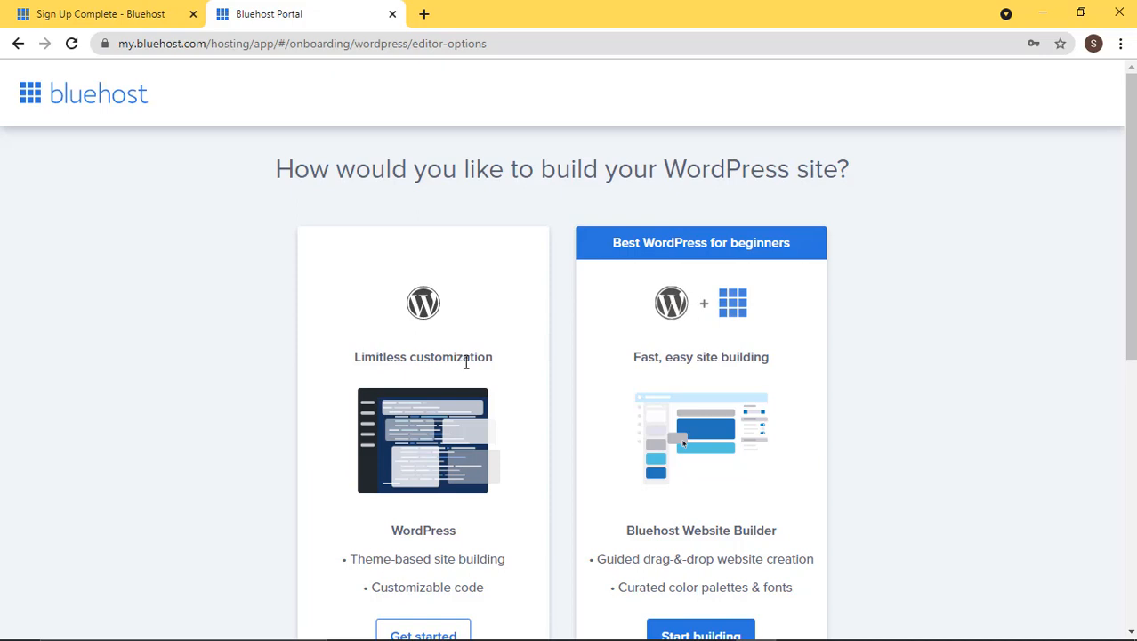
Compare the WordPress and Bluehost Website Builder options and get started with WordPress, the limitless customization option
{"action": "scroll", "coordinate": [466, 362], "scroll_direction": "down", "scroll_amount": 2}
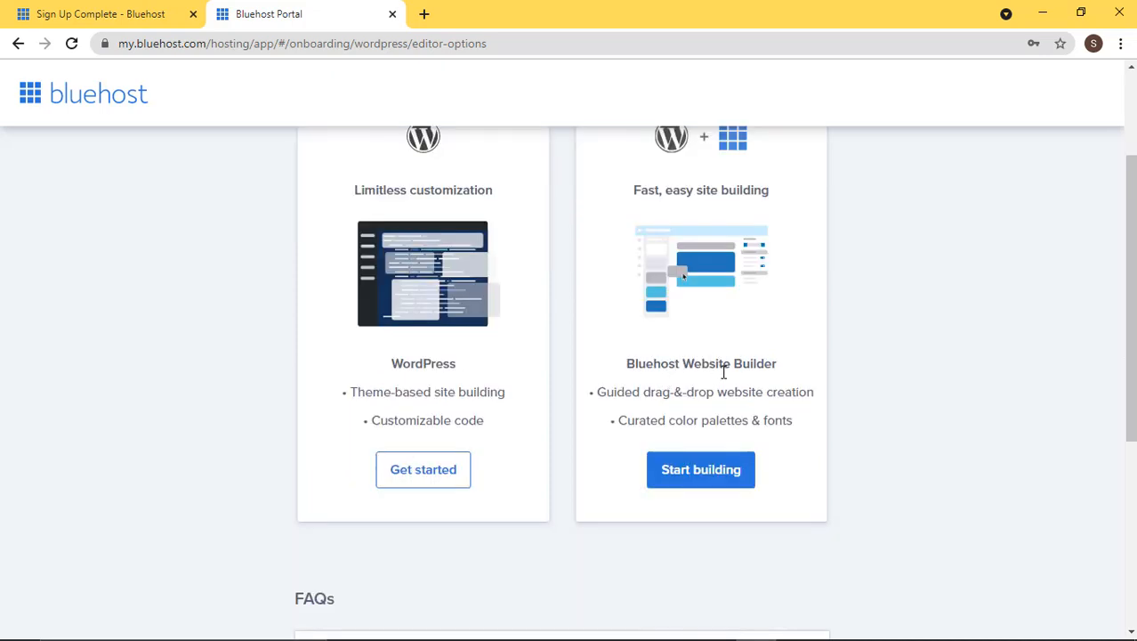
{"action": "scroll", "coordinate": [652, 437], "scroll_direction": "up", "scroll_amount": 2}
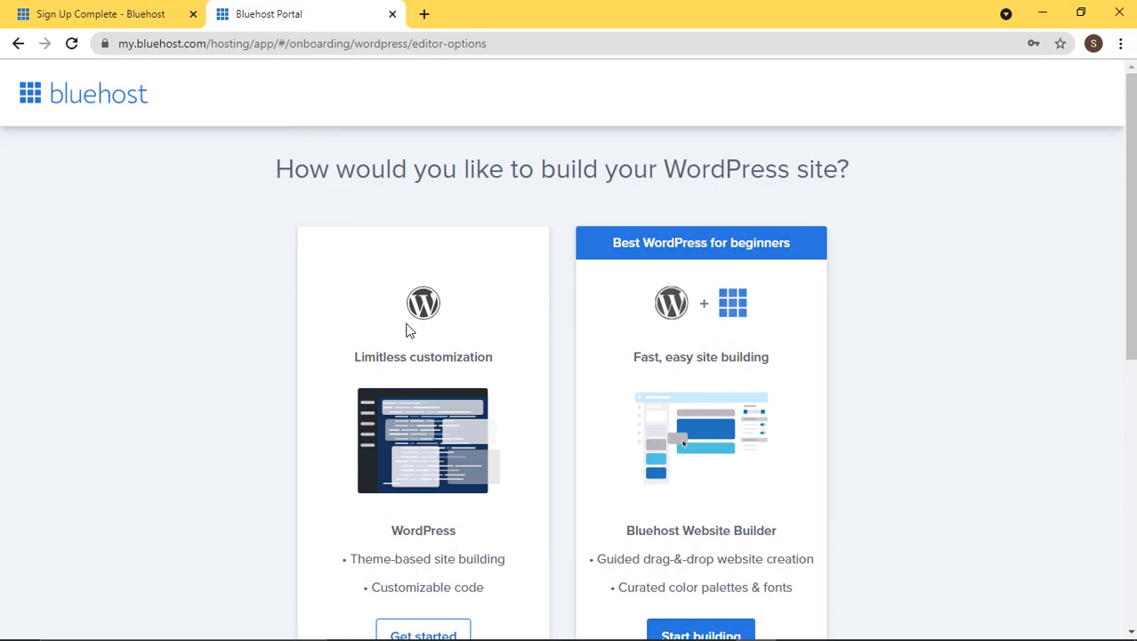
{"action": "scroll", "coordinate": [396, 373], "scroll_direction": "down", "scroll_amount": 2}
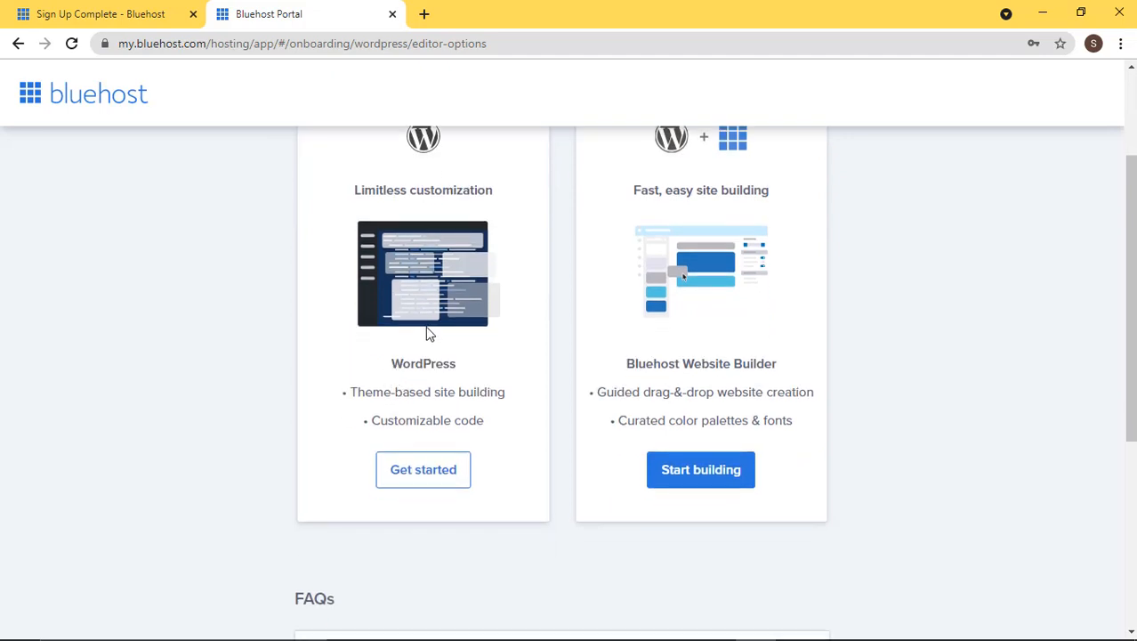
{"action": "scroll", "coordinate": [406, 320], "scroll_direction": "up", "scroll_amount": 1}
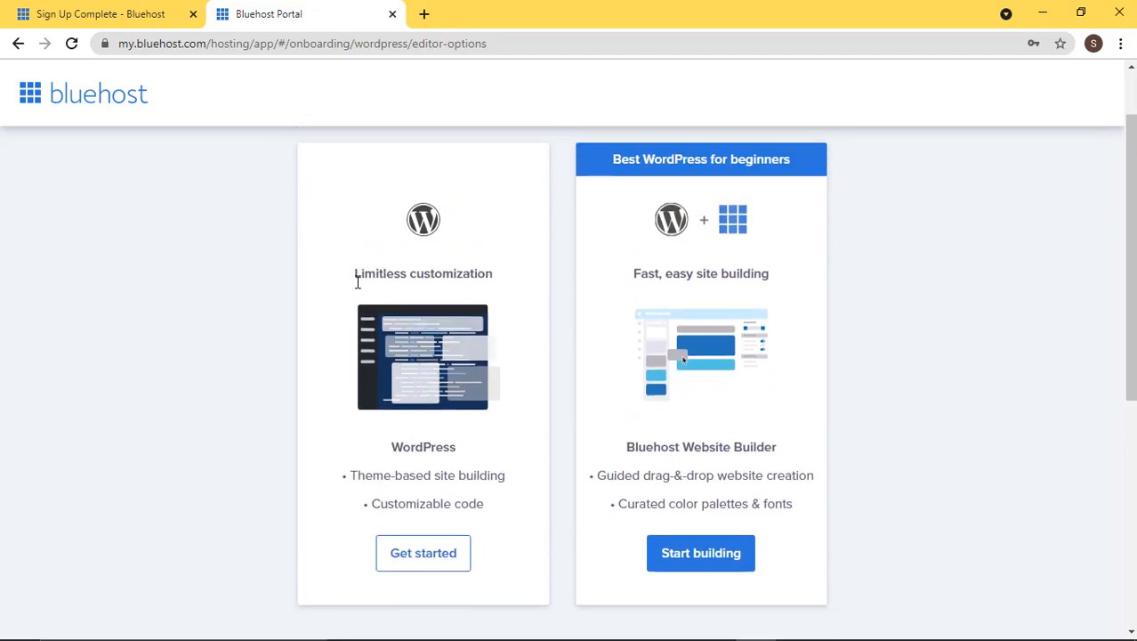
{"action": "left_click_drag", "start_coordinate": [355, 278], "coordinate": [496, 280]}
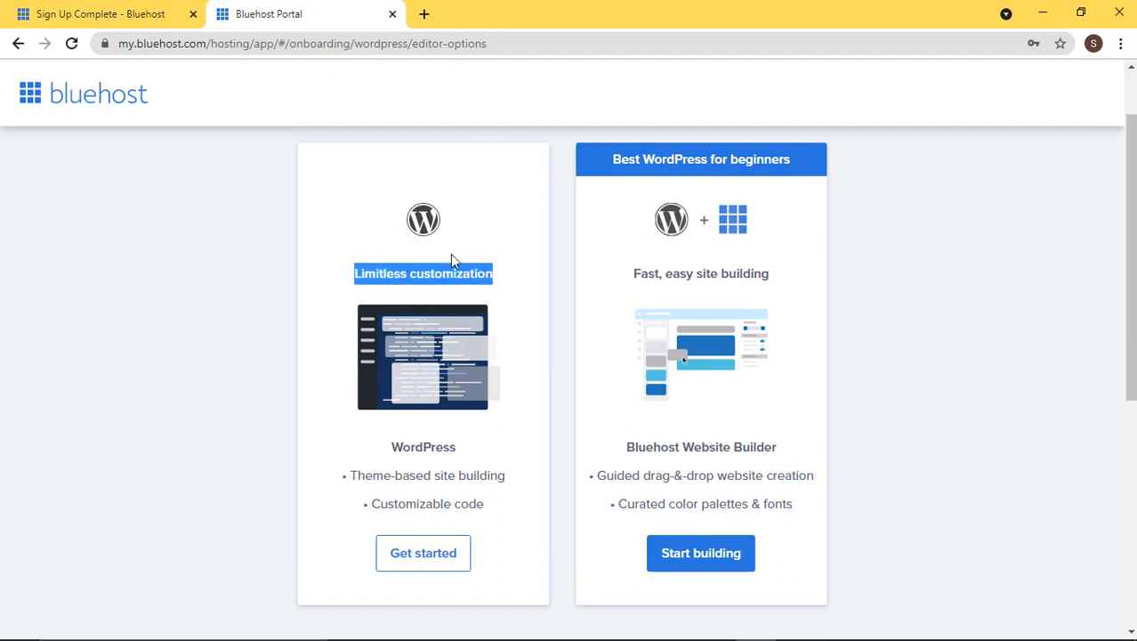
{"action": "scroll", "coordinate": [414, 410], "scroll_direction": "down", "scroll_amount": 2}
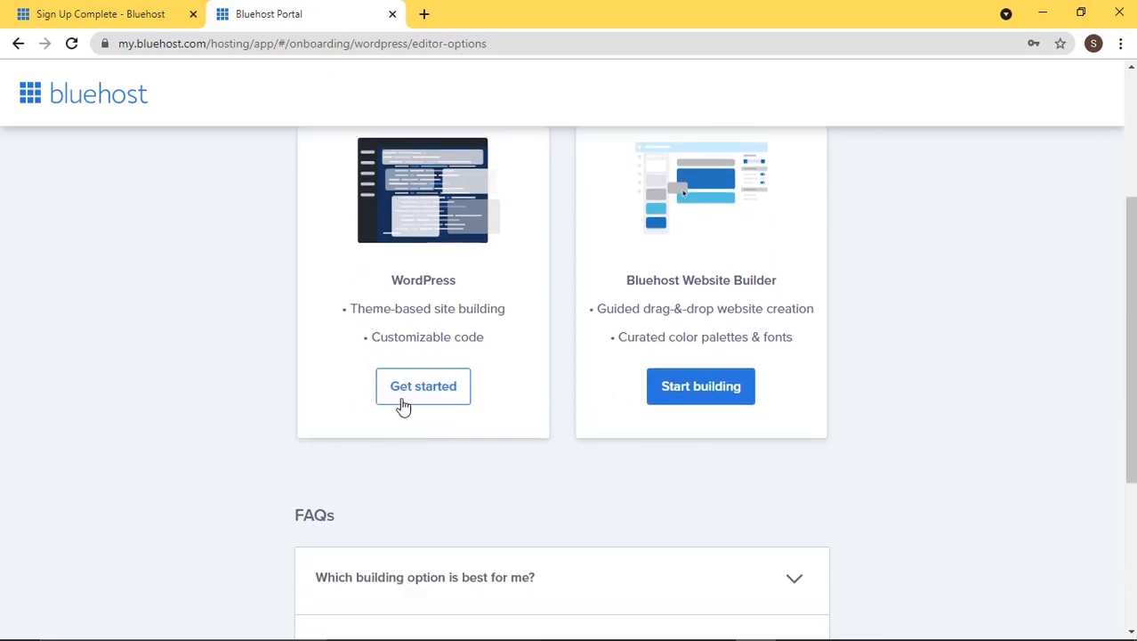
{"action": "left_click", "coordinate": [423, 388]}
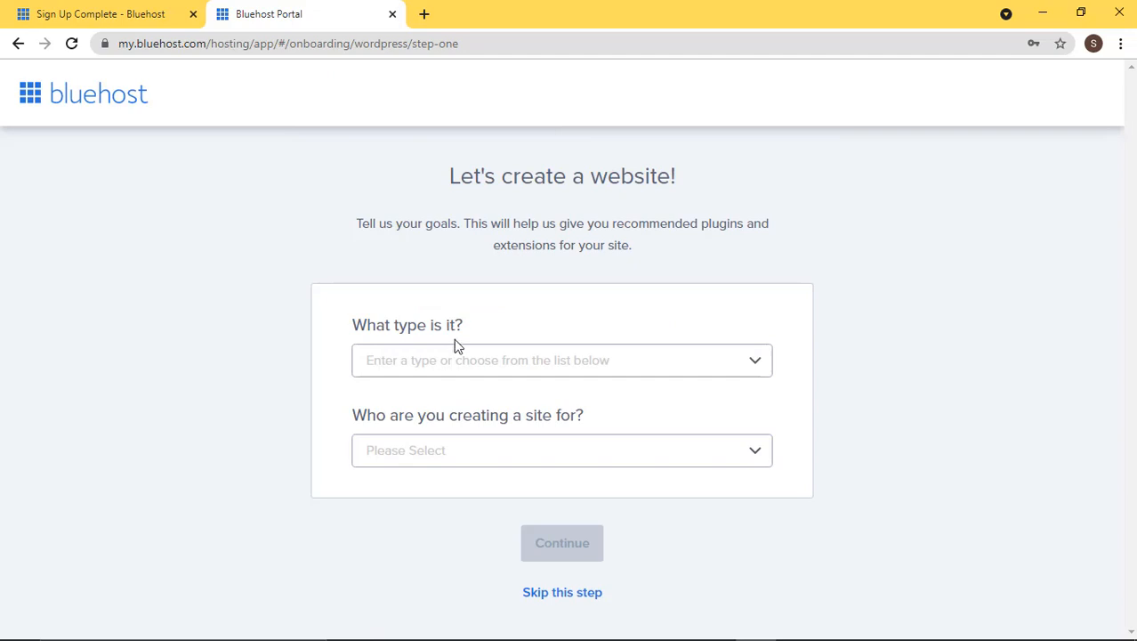
Browse the website types and set the site's type to Services & Maintenance
{"action": "left_click", "coordinate": [536, 360]}
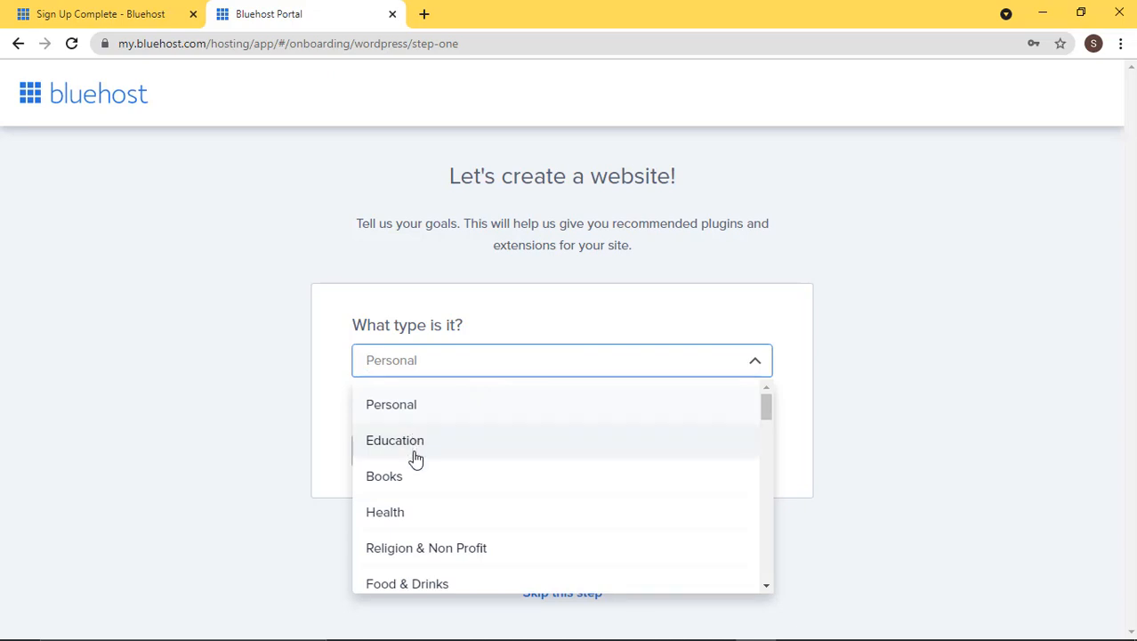
{"action": "scroll", "coordinate": [417, 460], "scroll_direction": "down", "scroll_amount": 1}
{"action": "scroll", "coordinate": [415, 459], "scroll_direction": "down", "scroll_amount": 2}
{"action": "scroll", "coordinate": [419, 475], "scroll_direction": "up", "scroll_amount": 1}
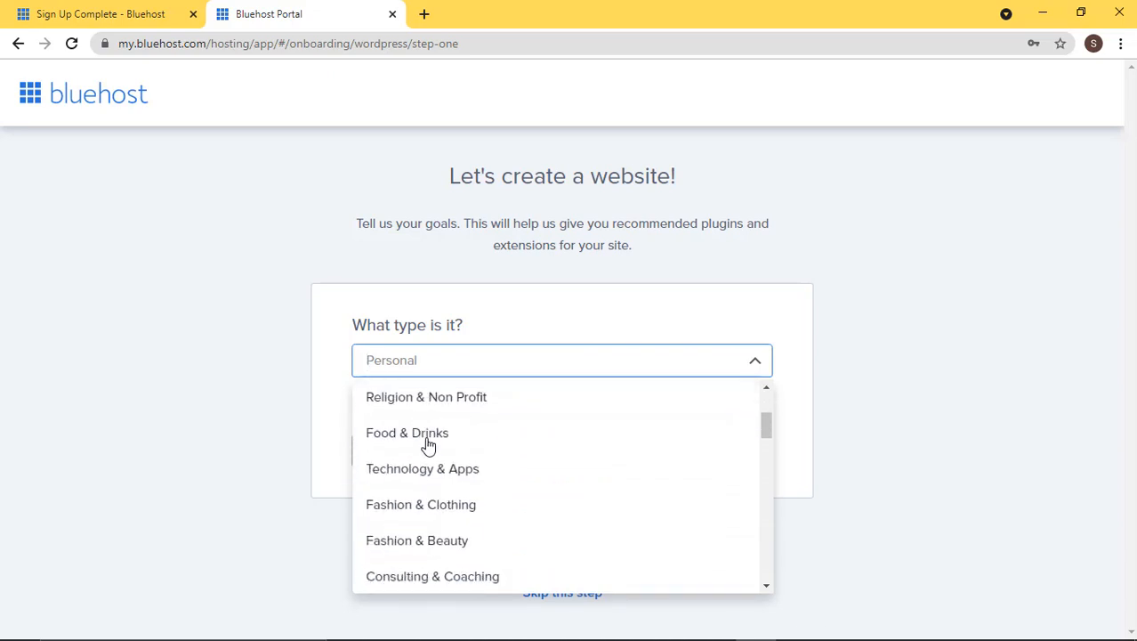
{"action": "scroll", "coordinate": [426, 443], "scroll_direction": "down", "scroll_amount": 1}
{"action": "scroll", "coordinate": [431, 436], "scroll_direction": "down", "scroll_amount": 2}
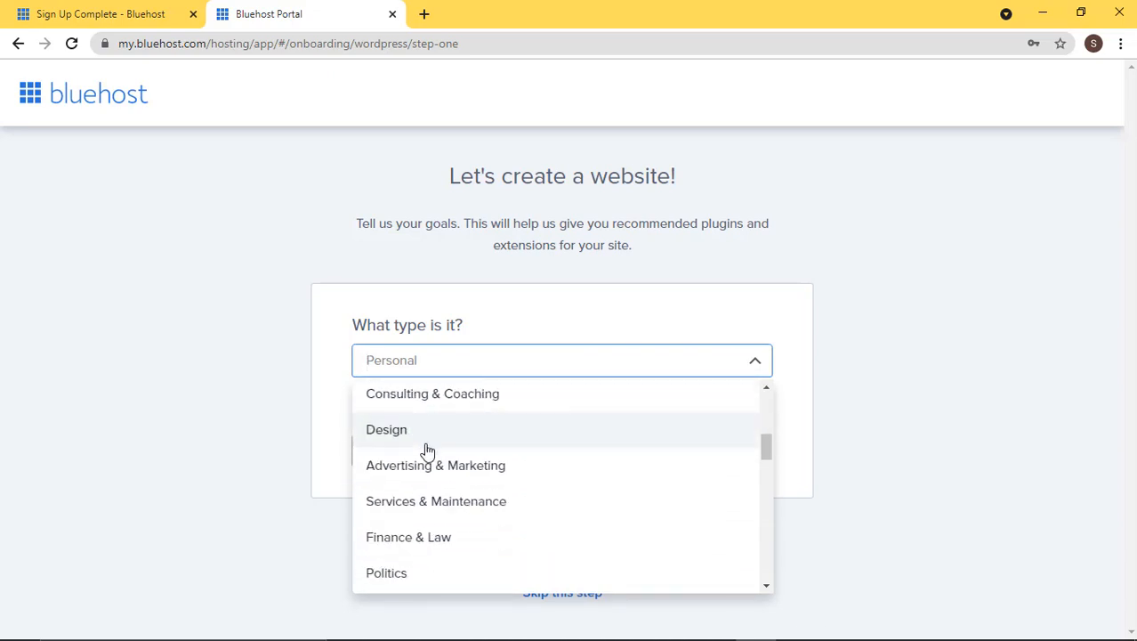
{"action": "scroll", "coordinate": [427, 451], "scroll_direction": "down", "scroll_amount": 1}
{"action": "scroll", "coordinate": [426, 452], "scroll_direction": "up", "scroll_amount": 2}
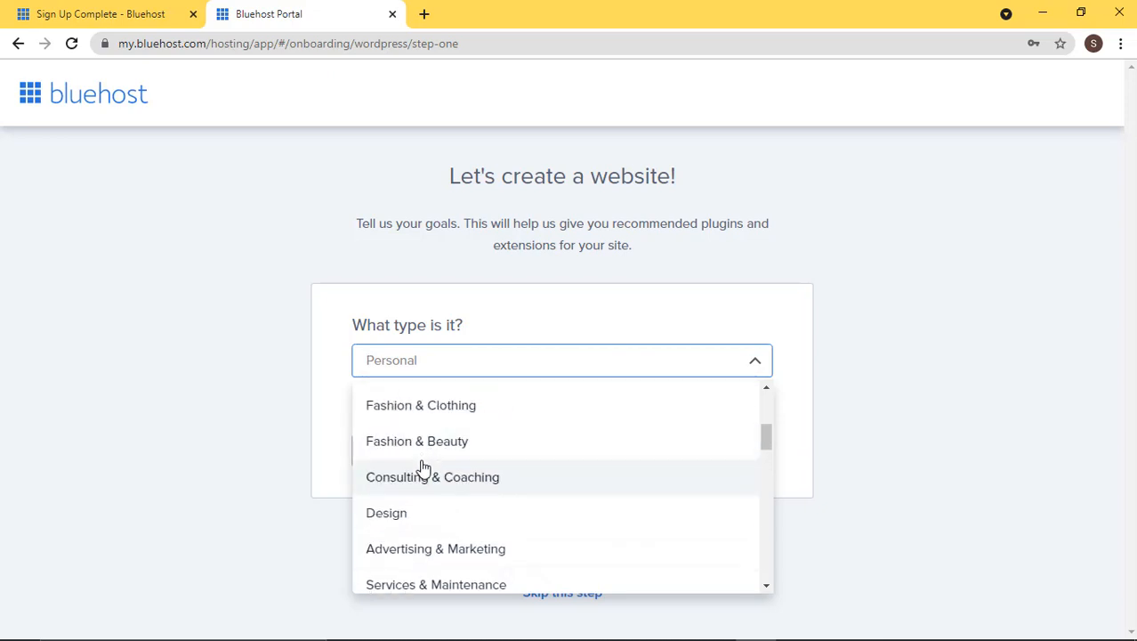
{"action": "scroll", "coordinate": [427, 472], "scroll_direction": "down", "scroll_amount": 2}
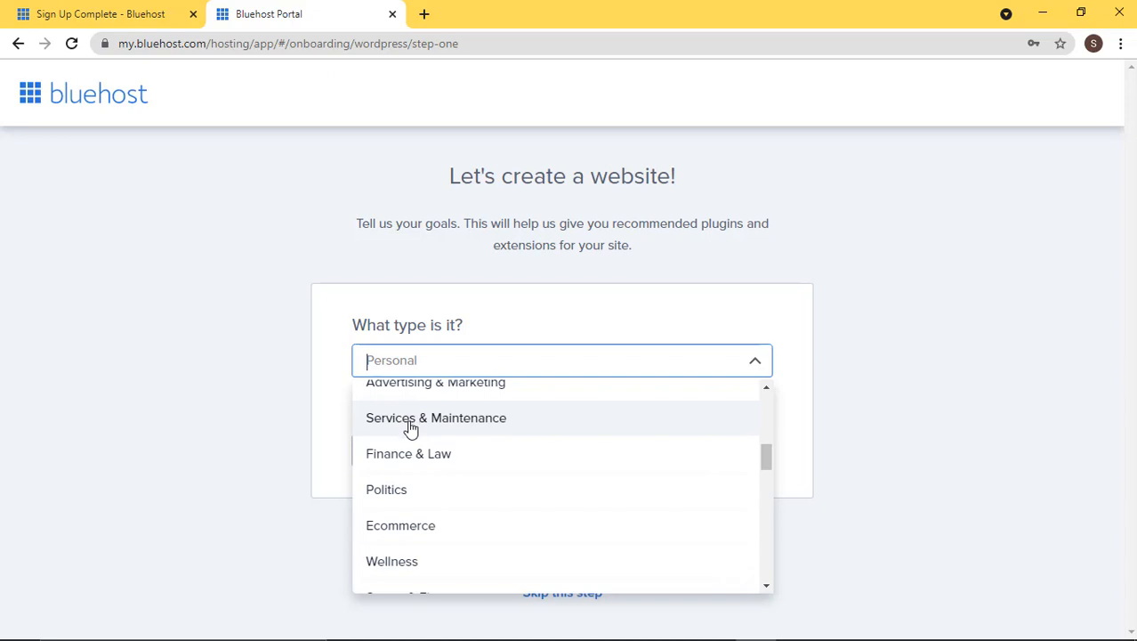
{"action": "scroll", "coordinate": [406, 430], "scroll_direction": "down", "scroll_amount": 1}
{"action": "scroll", "coordinate": [406, 432], "scroll_direction": "up", "scroll_amount": 4}
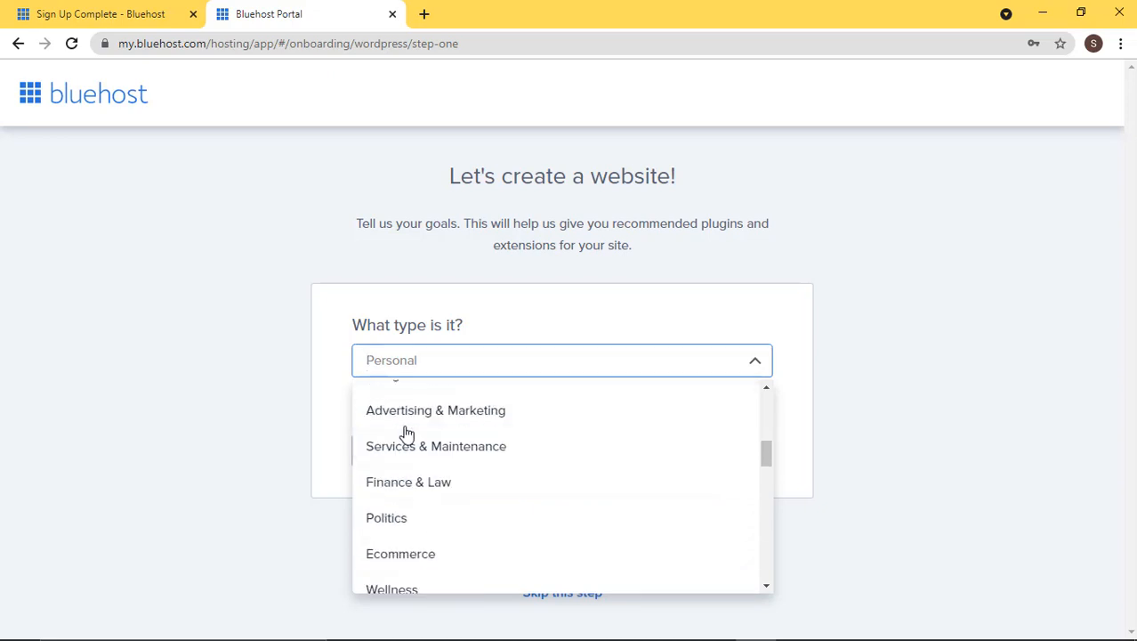
{"action": "scroll", "coordinate": [407, 434], "scroll_direction": "down", "scroll_amount": 2}
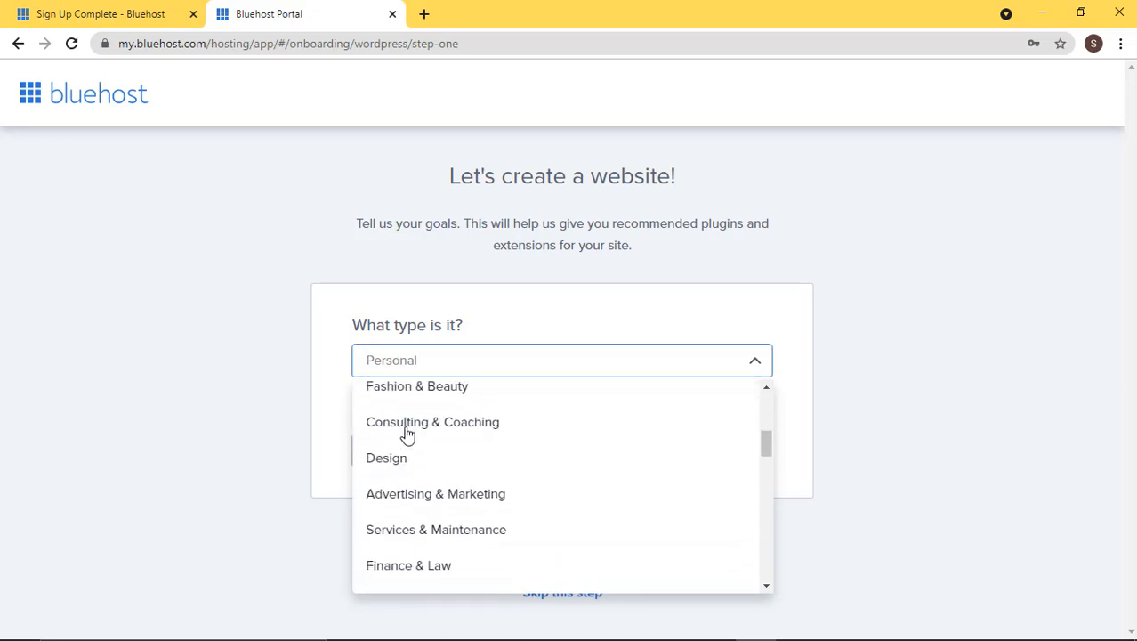
{"action": "left_click", "coordinate": [425, 532]}
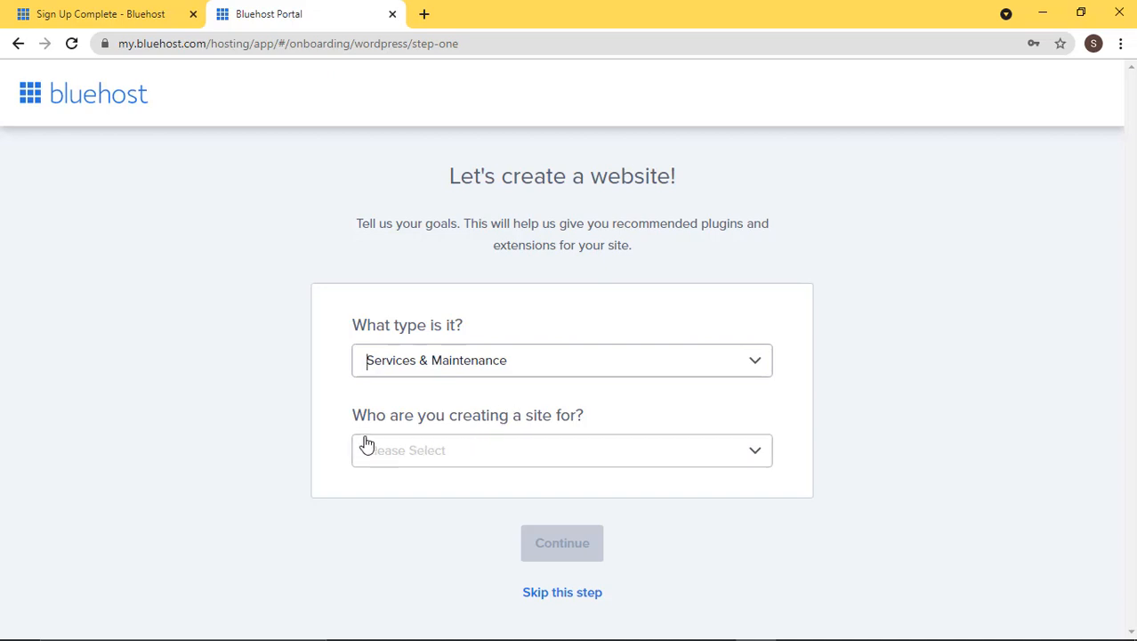
Set who the site is created for to A client and skip ahead to the site name and tagline questions
{"action": "left_click", "coordinate": [508, 450]}
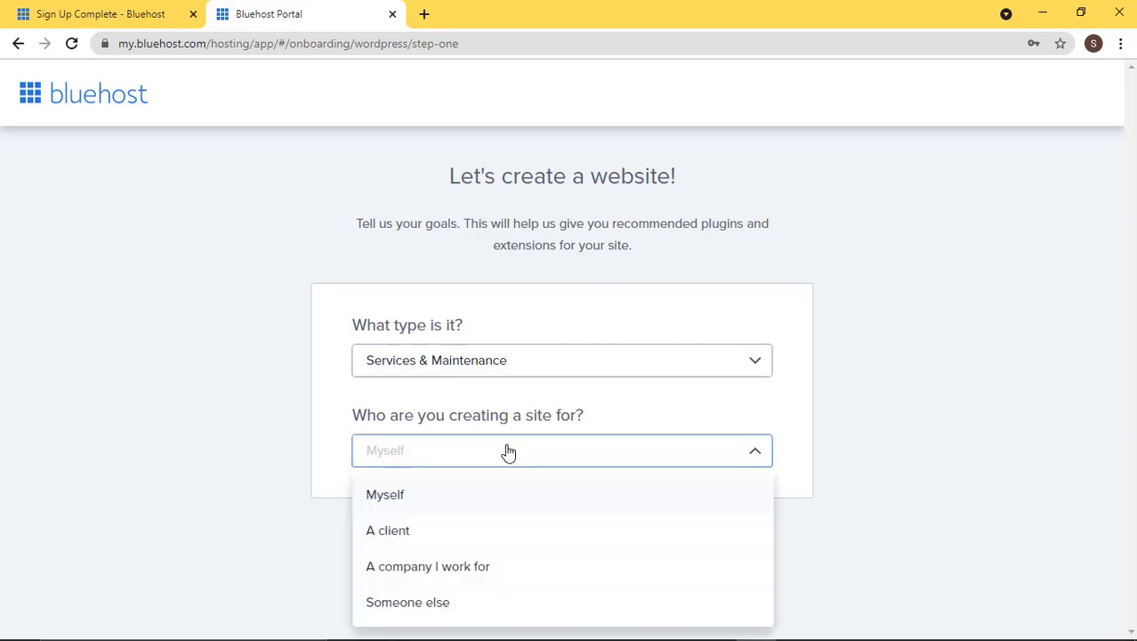
{"action": "left_click", "coordinate": [394, 529]}
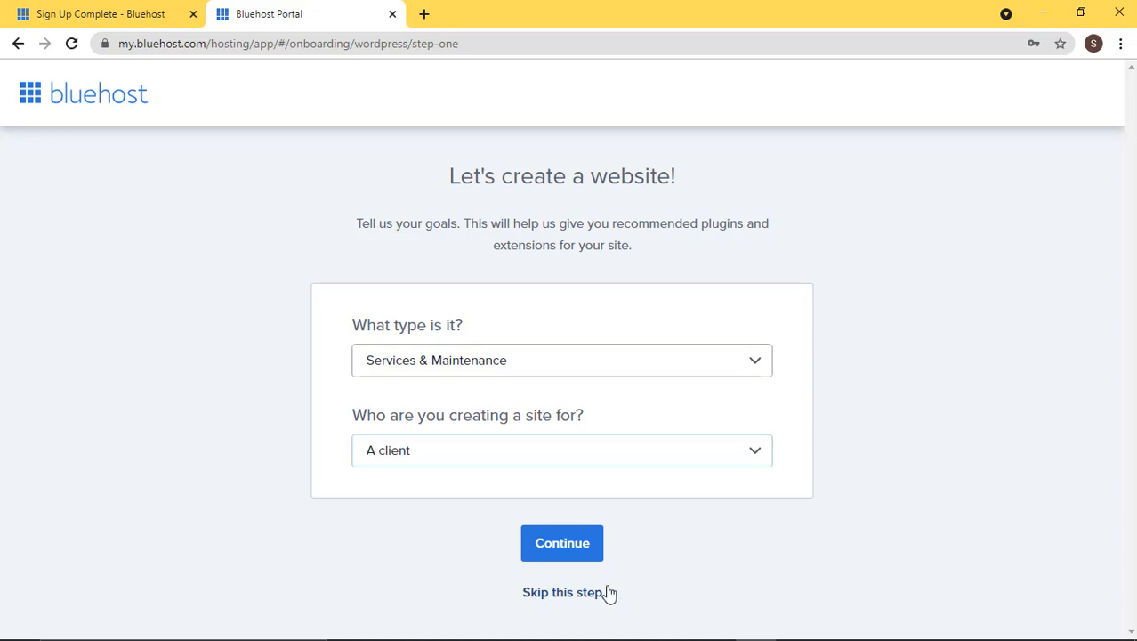
{"action": "left_click", "coordinate": [565, 594]}
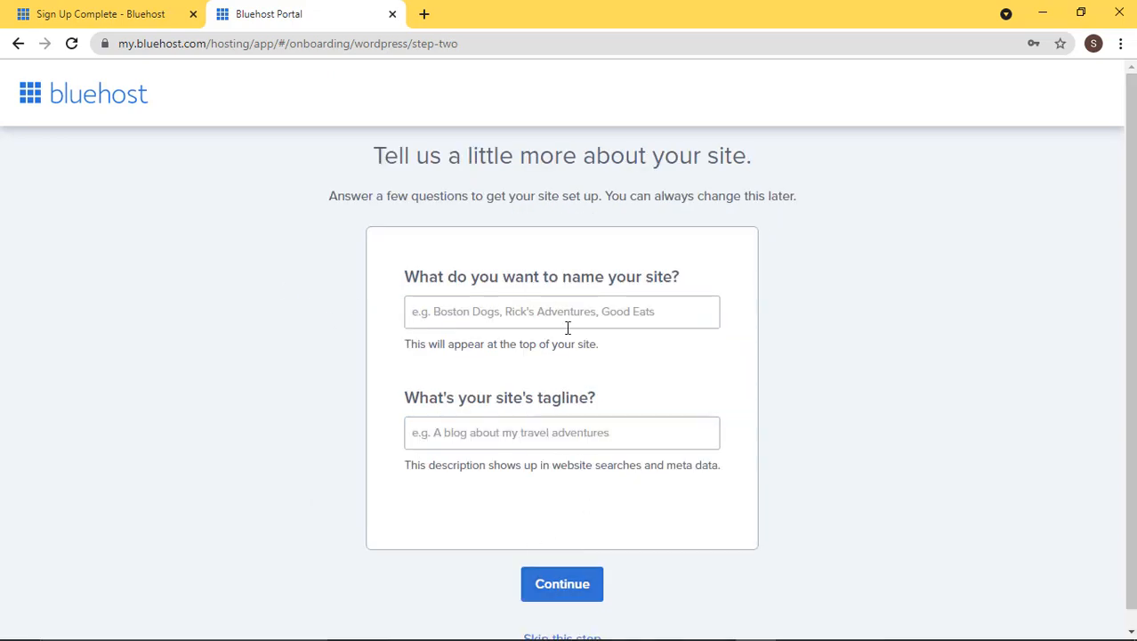
Name the site Sim Operate, set the tagline to "We Help You Start Your Sim Operations" and continue to the theme choice
{"action": "scroll", "coordinate": [562, 341], "scroll_direction": "down", "scroll_amount": 1}
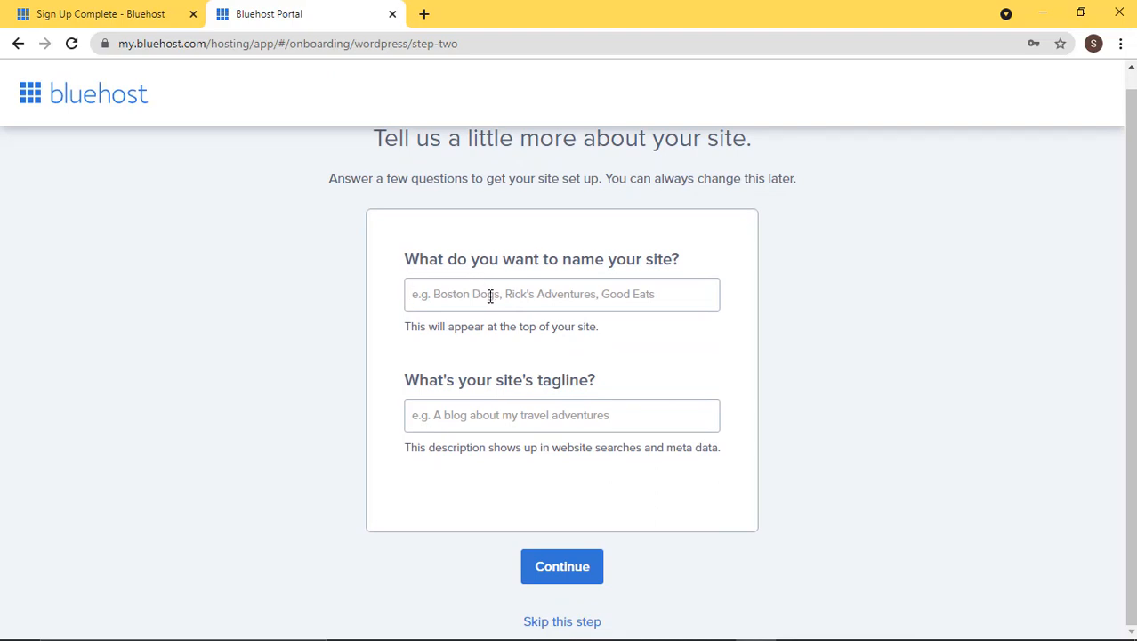
{"action": "type", "text": "Sim Operate"}
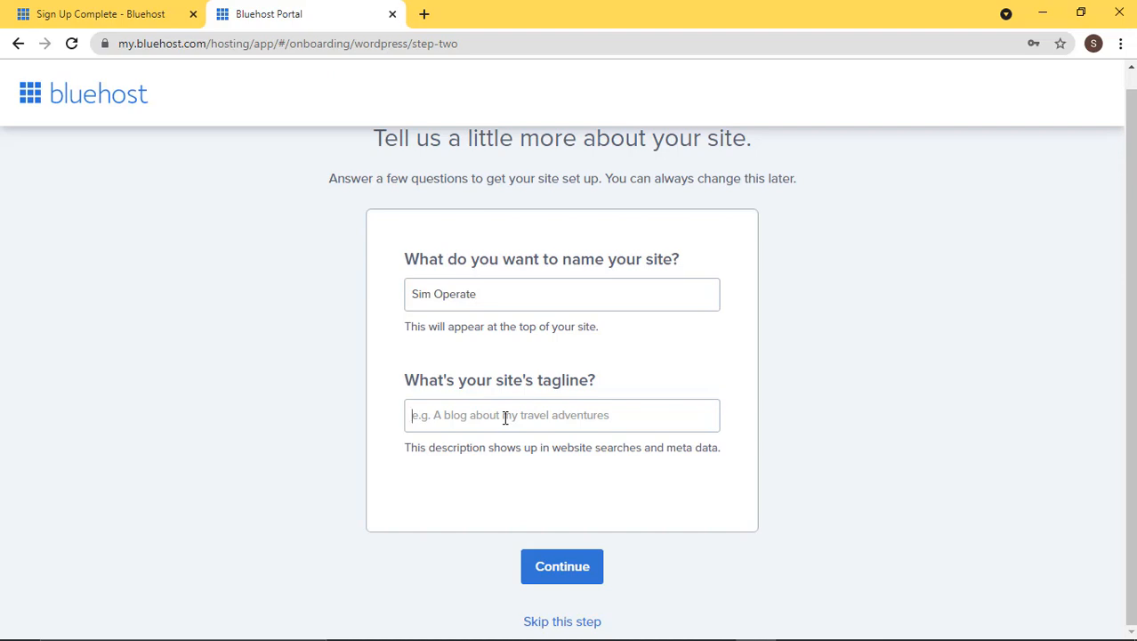
{"action": "type", "text": "W"}
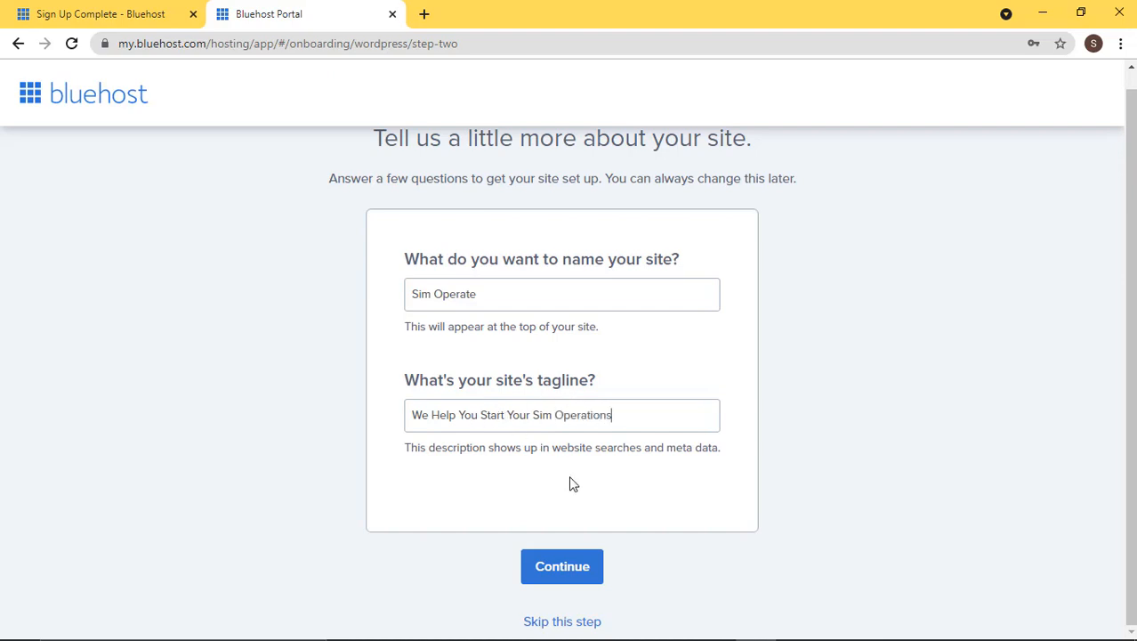
{"action": "left_click", "coordinate": [551, 564]}
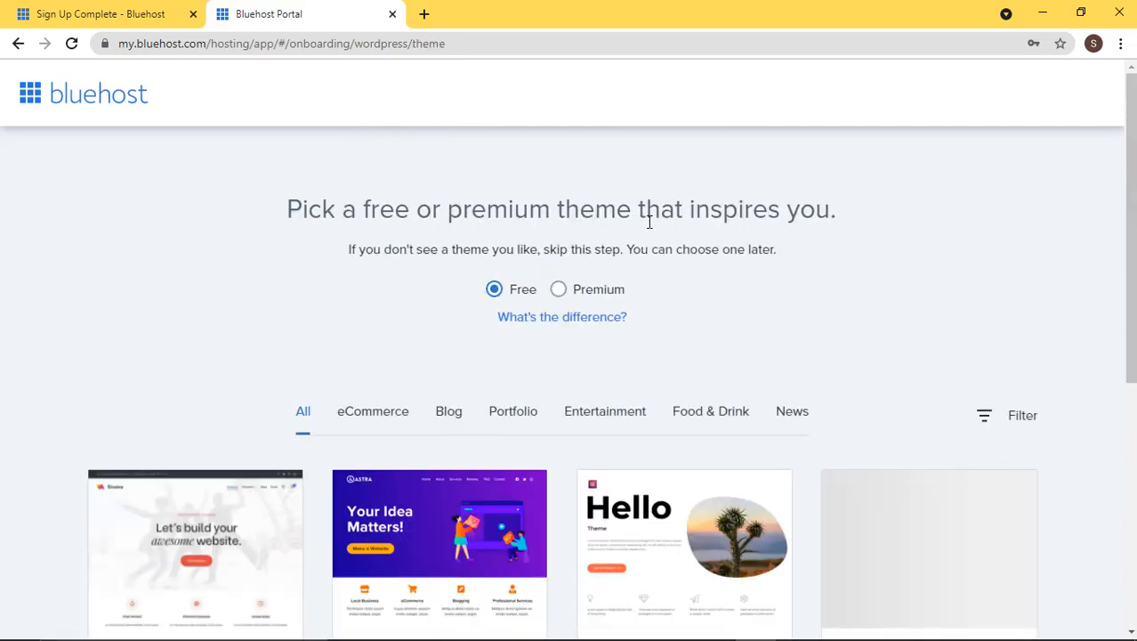
Browse the free WordPress themes and choose the Astra theme for the site
{"action": "scroll", "coordinate": [728, 283], "scroll_direction": "down", "scroll_amount": 3}
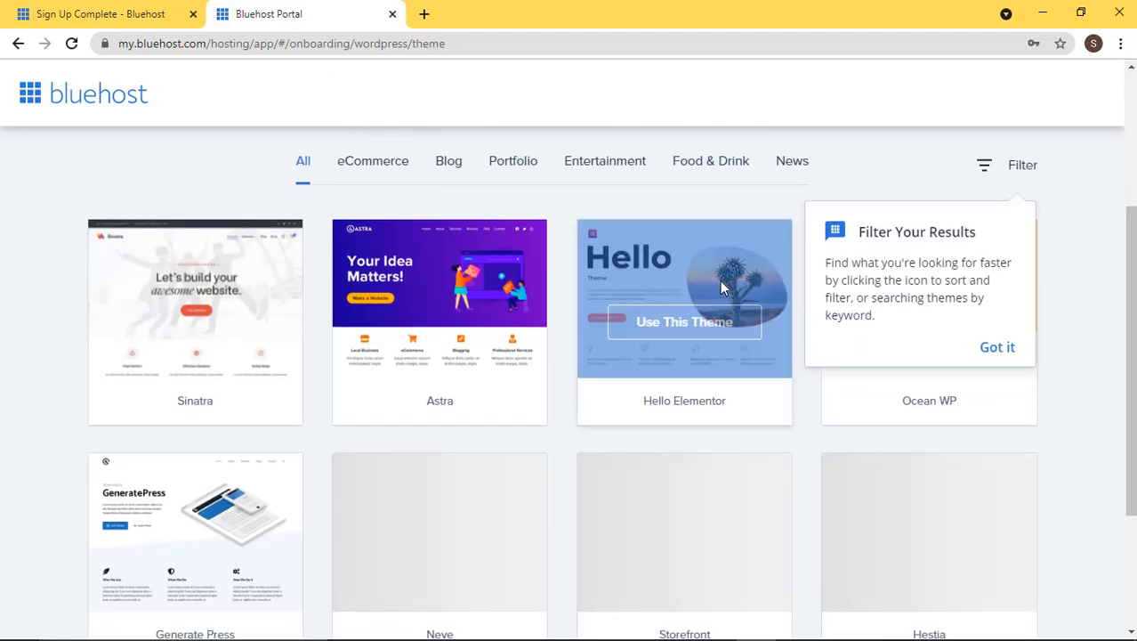
{"action": "scroll", "coordinate": [488, 255], "scroll_direction": "up", "scroll_amount": 2}
{"action": "scroll", "coordinate": [487, 317], "scroll_direction": "up", "scroll_amount": 1}
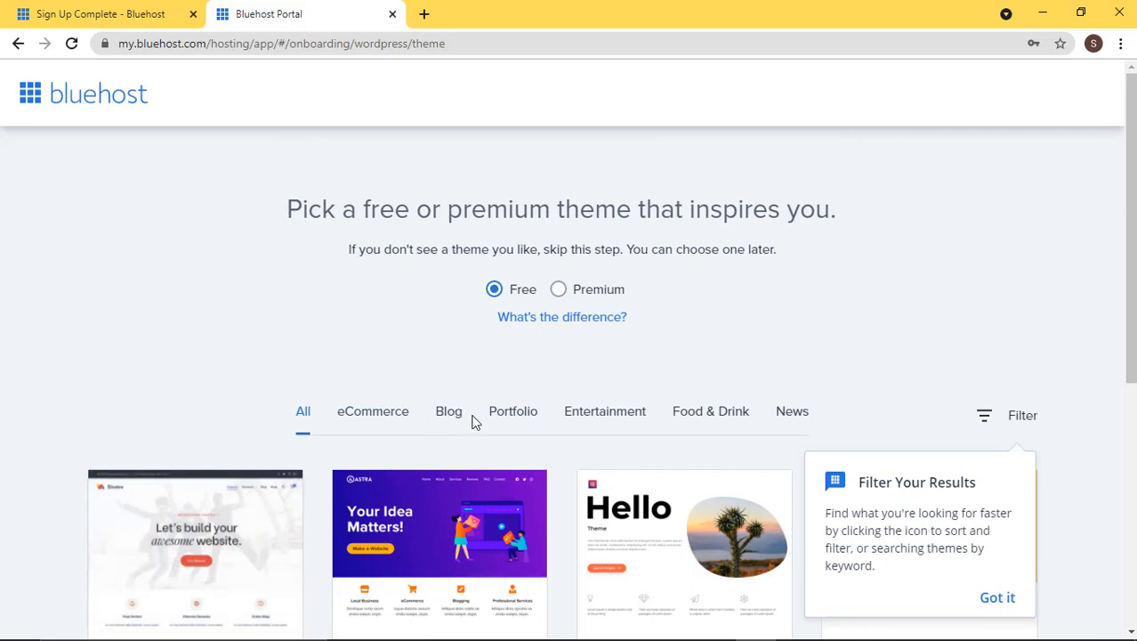
{"action": "scroll", "coordinate": [466, 406], "scroll_direction": "down", "scroll_amount": 1}
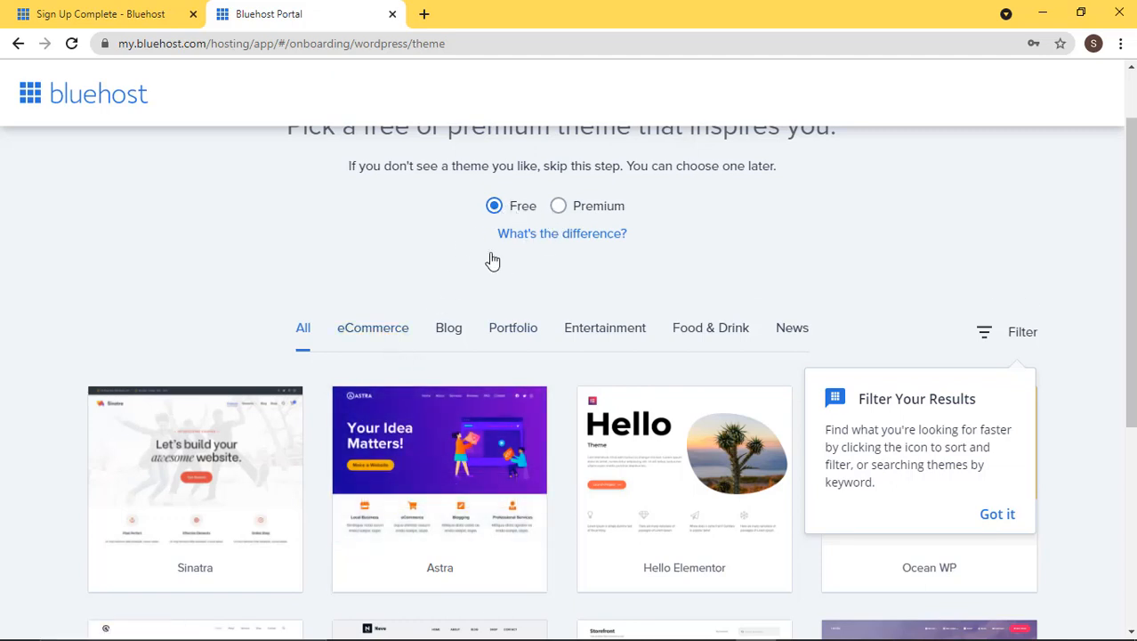
{"action": "scroll", "coordinate": [423, 436], "scroll_direction": "down", "scroll_amount": 1}
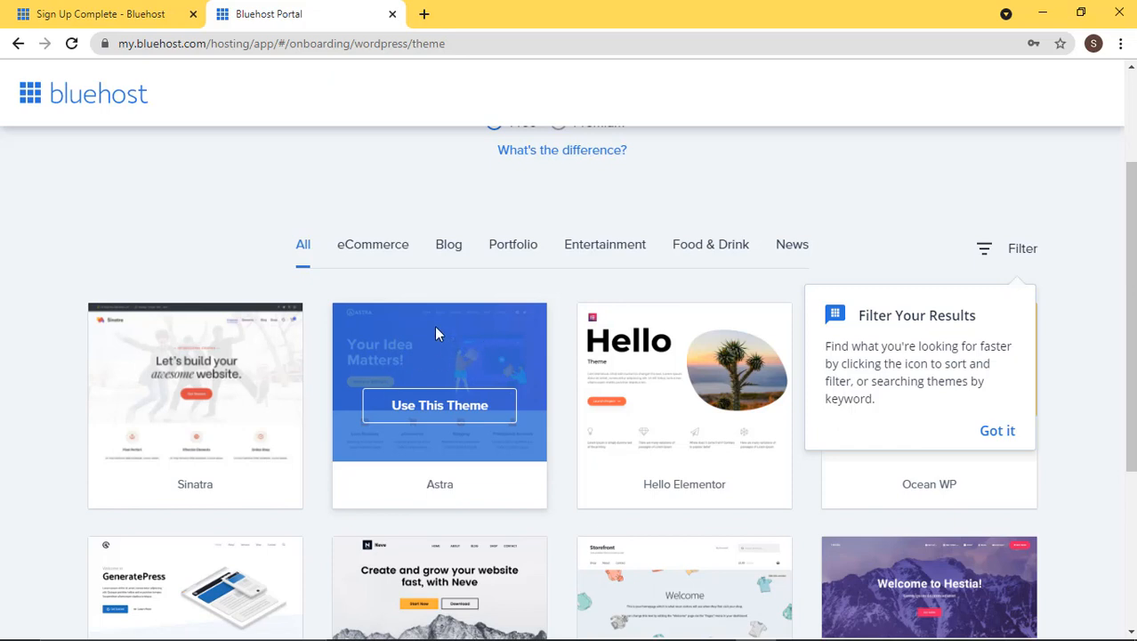
{"action": "left_click", "coordinate": [448, 408]}
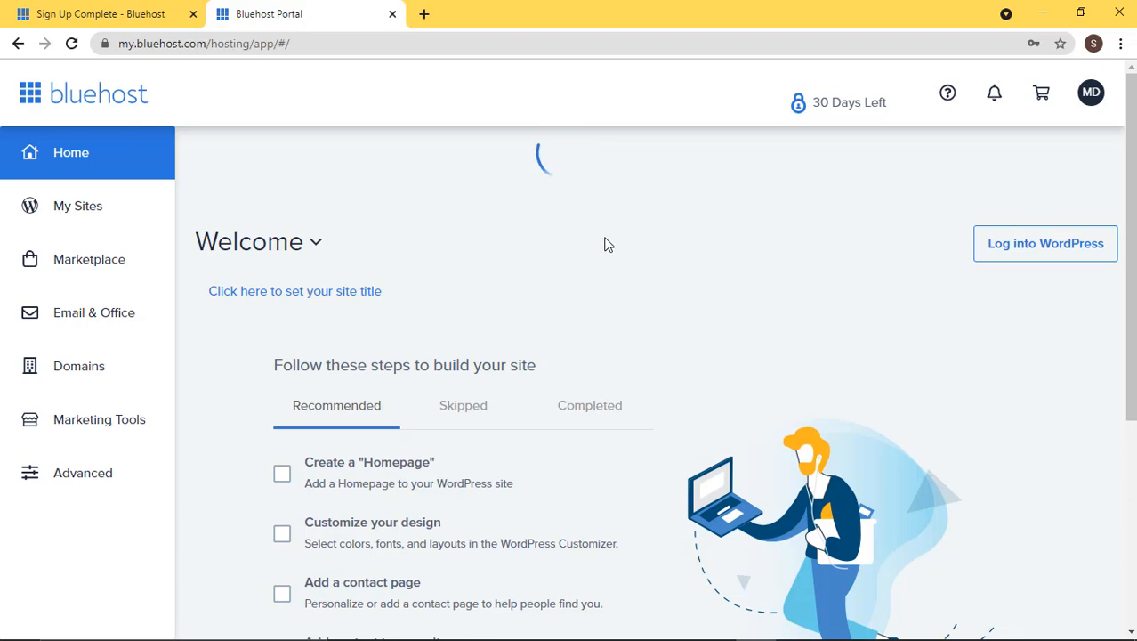
Get past the Bluehost welcome message and decline Domain Privacy + Protection
{"action": "scroll", "coordinate": [552, 294], "scroll_direction": "down", "scroll_amount": 2}
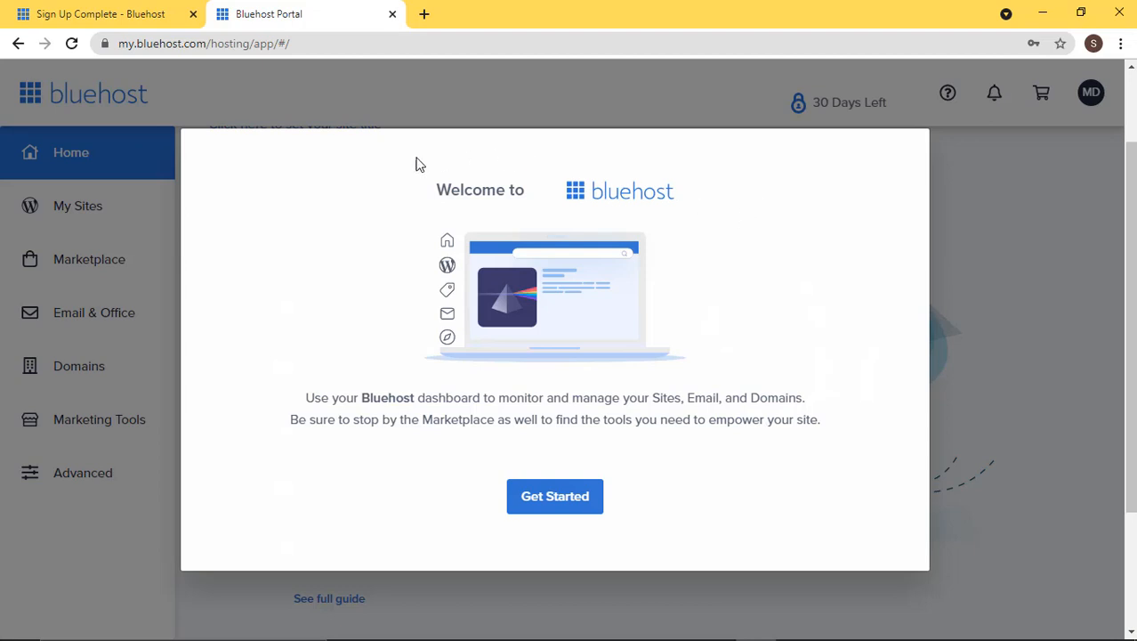
{"action": "left_click", "coordinate": [549, 511]}
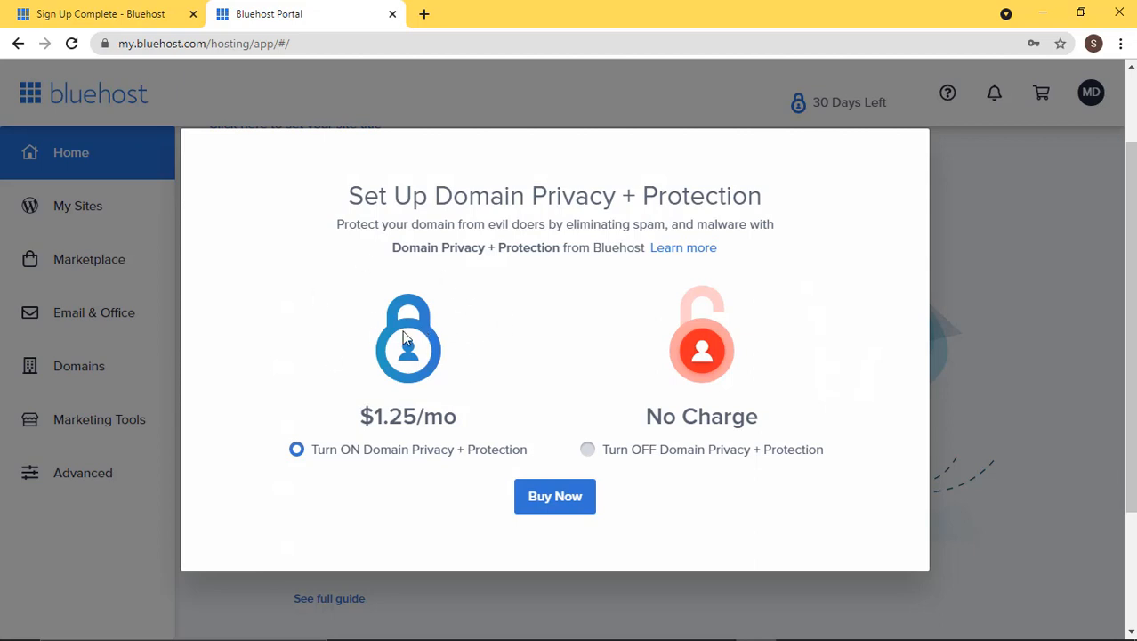
{"action": "left_click", "coordinate": [587, 451]}
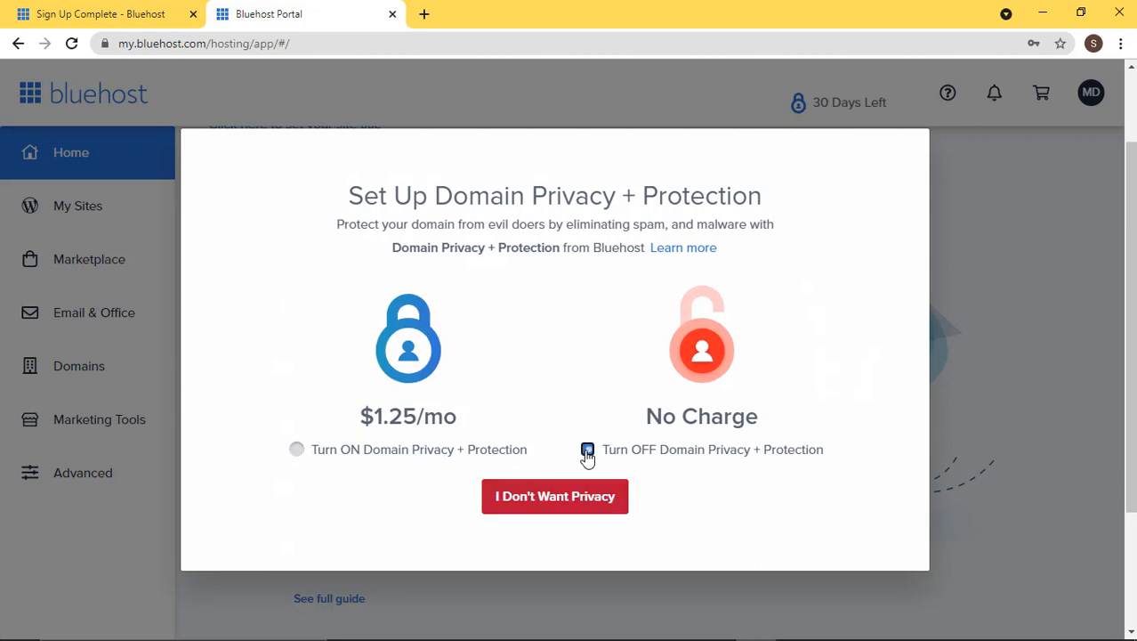
{"action": "left_click", "coordinate": [571, 499]}
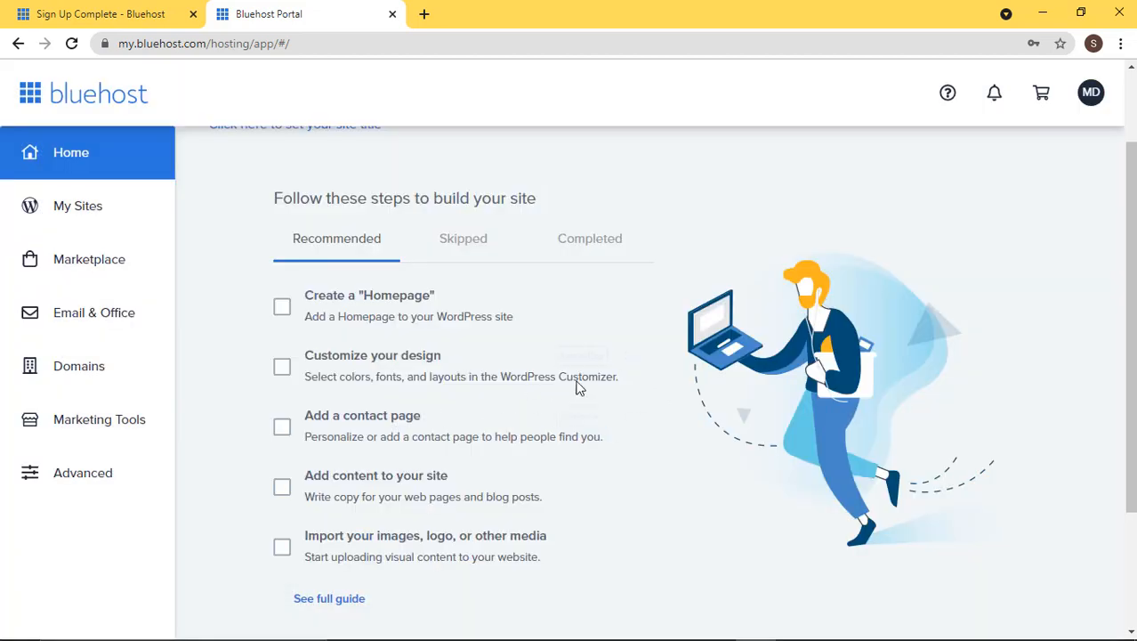
Mark the homepage creation and contact page tasks as done in the recommended site-building steps
{"action": "left_click", "coordinate": [566, 296]}
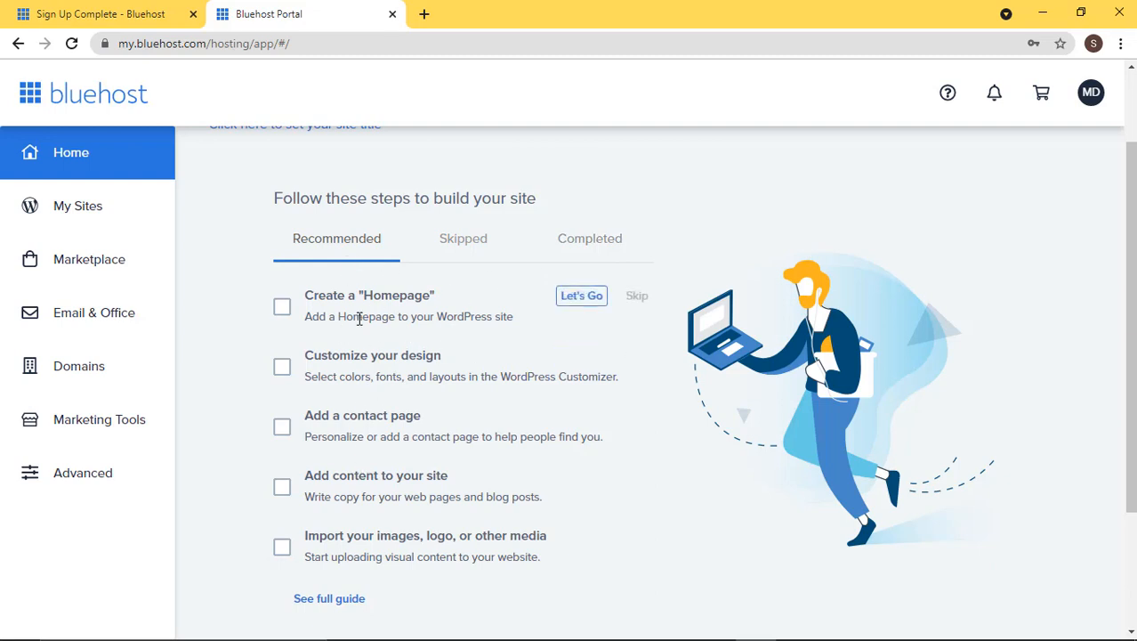
{"action": "left_click", "coordinate": [281, 308]}
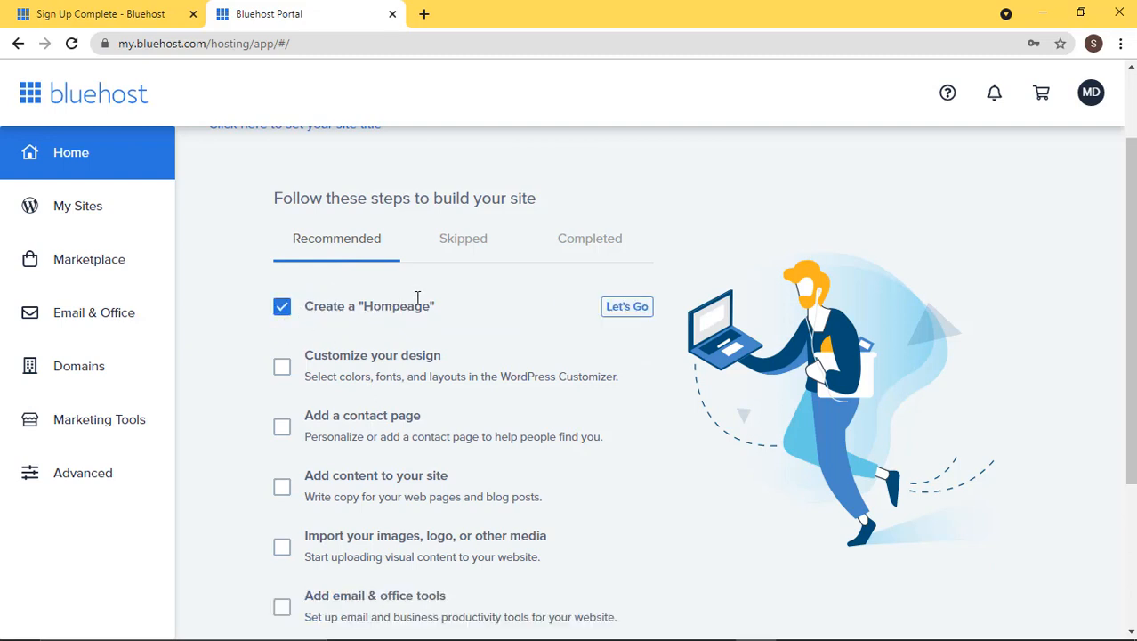
{"action": "left_click", "coordinate": [282, 429]}
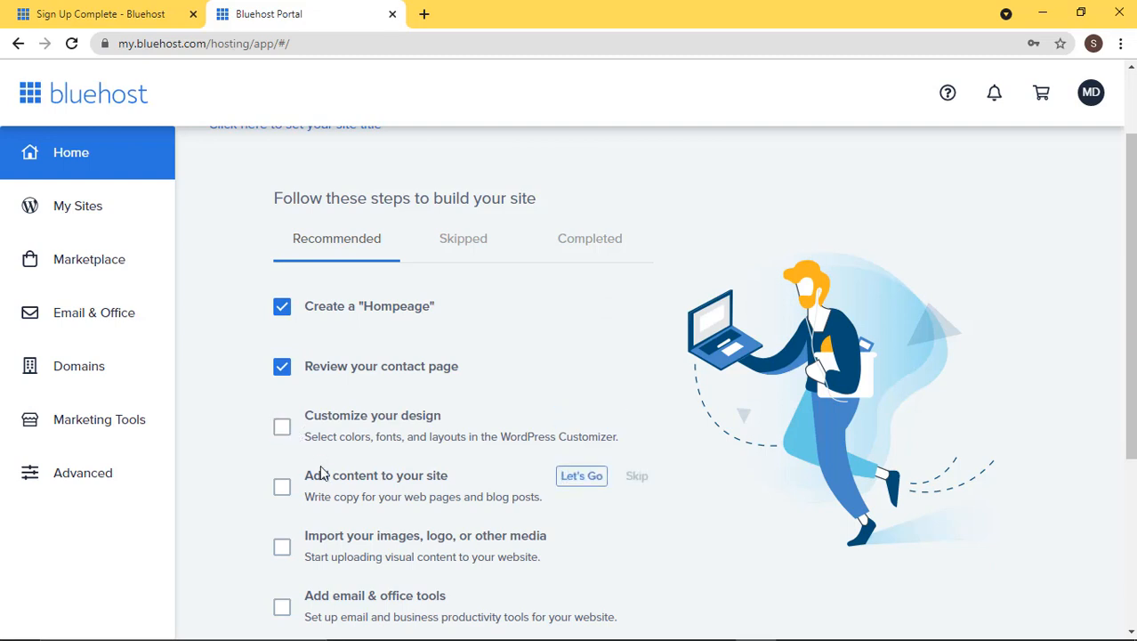
{"action": "scroll", "coordinate": [318, 473], "scroll_direction": "down", "scroll_amount": 1}
{"action": "scroll", "coordinate": [323, 460], "scroll_direction": "up", "scroll_amount": 1}
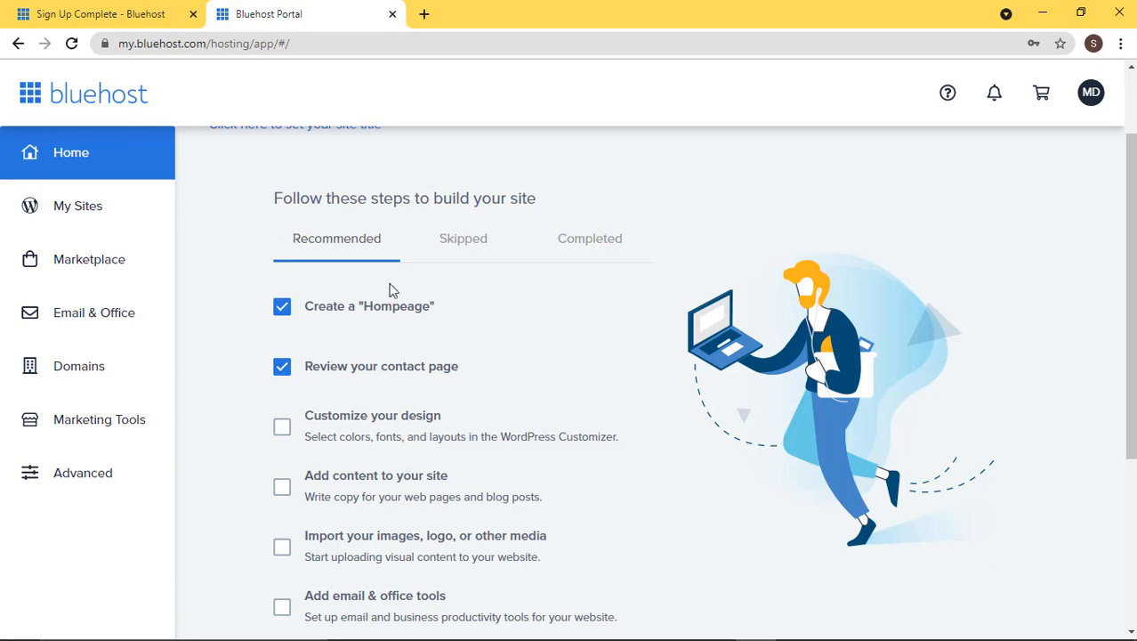
Open the homepage in the WordPress editor from the site-building steps, exit the guided tour and look through the page content
{"action": "scroll", "coordinate": [660, 328], "scroll_direction": "up", "scroll_amount": 2}
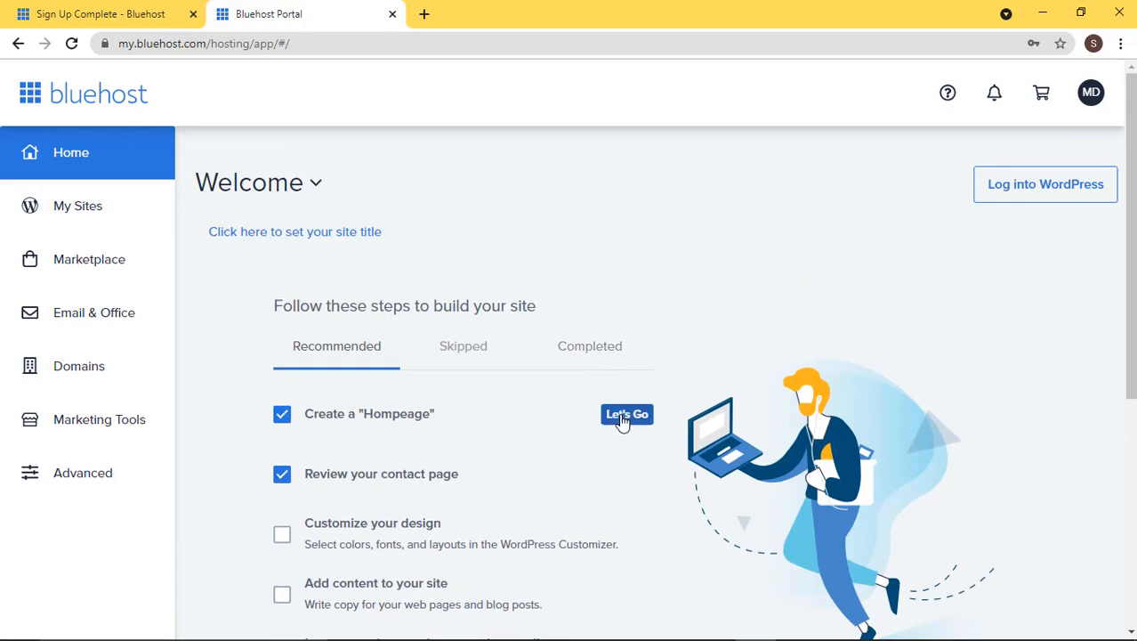
{"action": "left_click", "coordinate": [621, 418]}
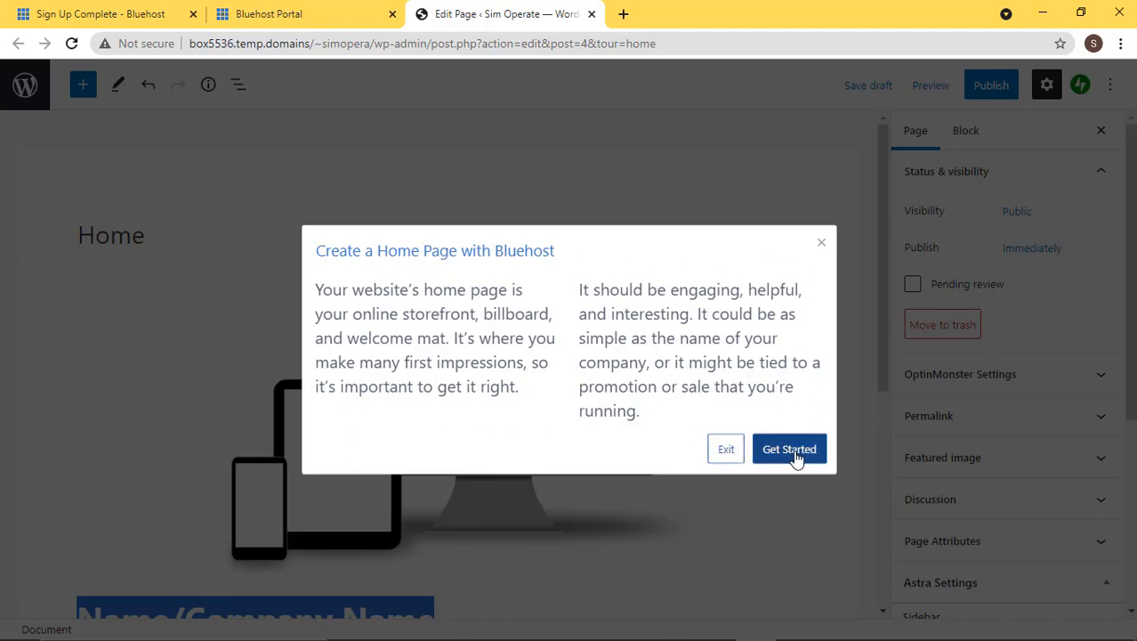
{"action": "left_click", "coordinate": [727, 451]}
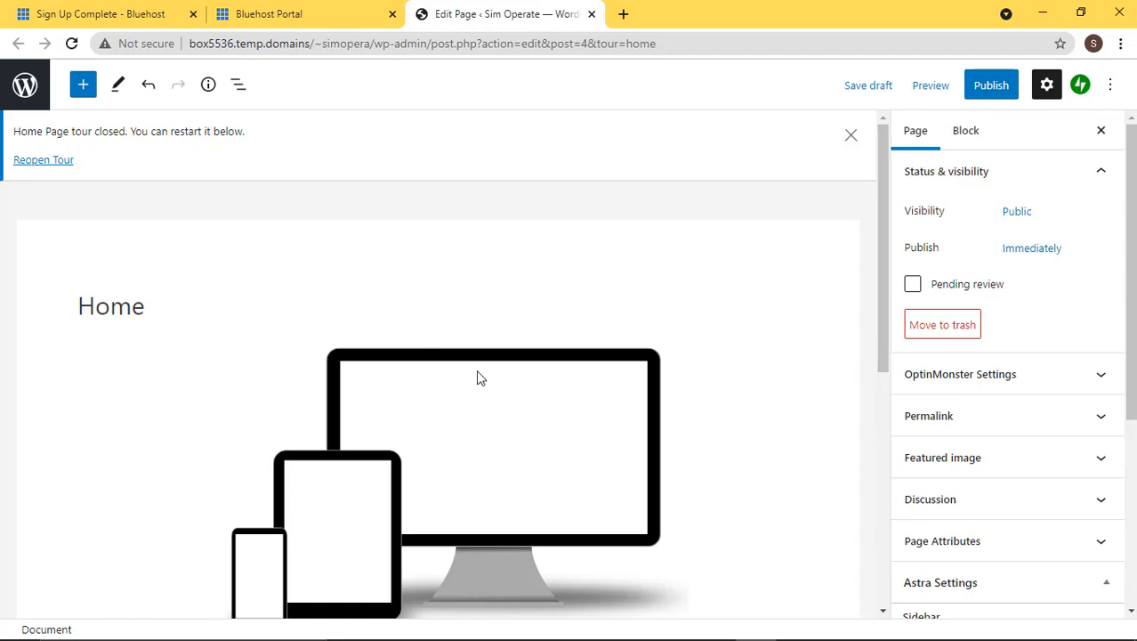
{"action": "scroll", "coordinate": [488, 377], "scroll_direction": "down", "scroll_amount": 5}
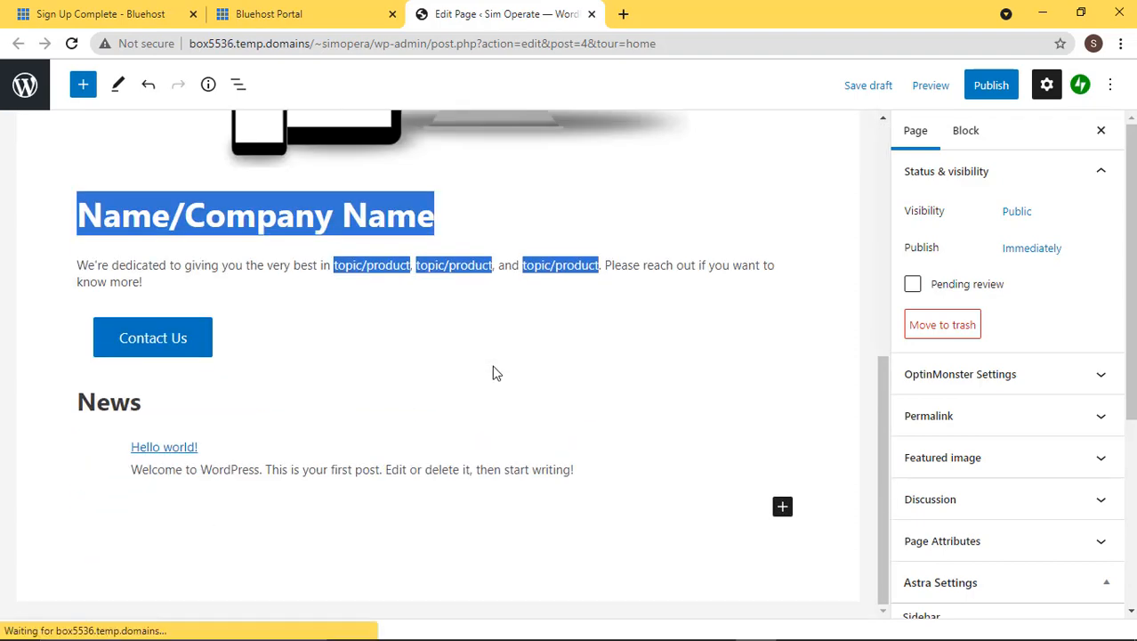
{"action": "scroll", "coordinate": [497, 372], "scroll_direction": "up", "scroll_amount": 5}
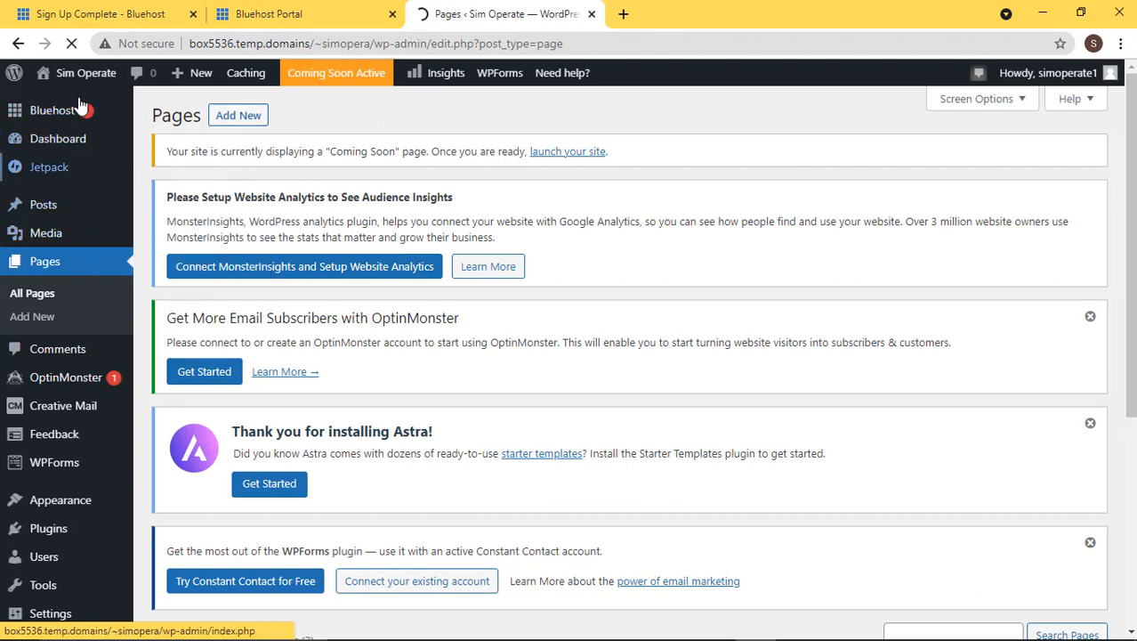
Return to the Bluehost portal and open the domain list to check the verification status of simoperate.com
{"action": "mouse_move", "coordinate": [76, 111]}
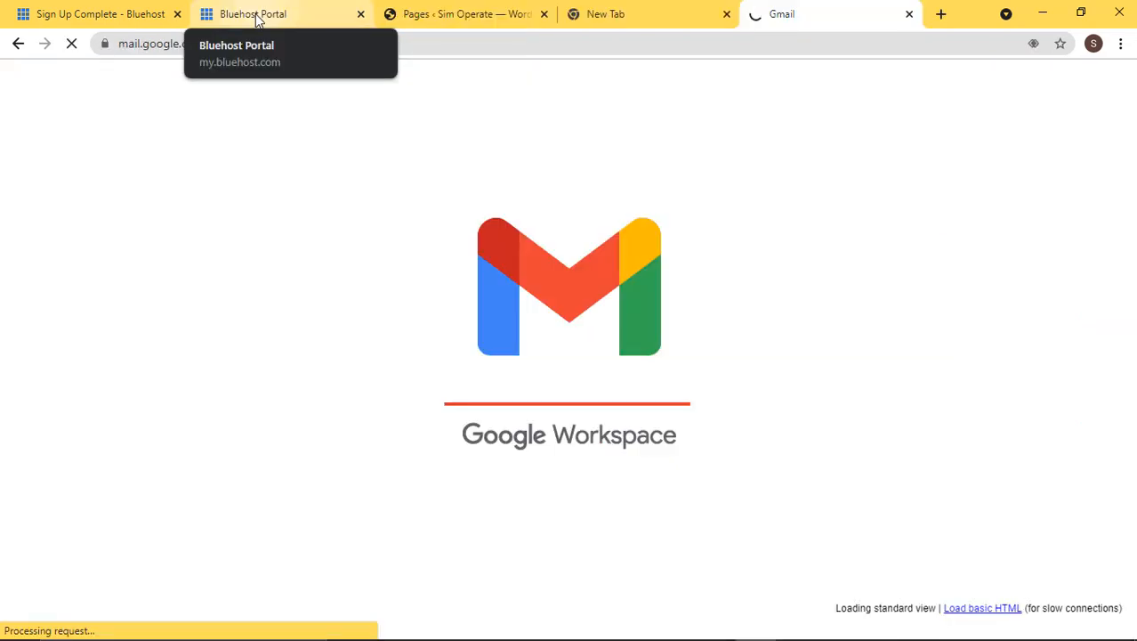
{"action": "left_click", "coordinate": [256, 19]}
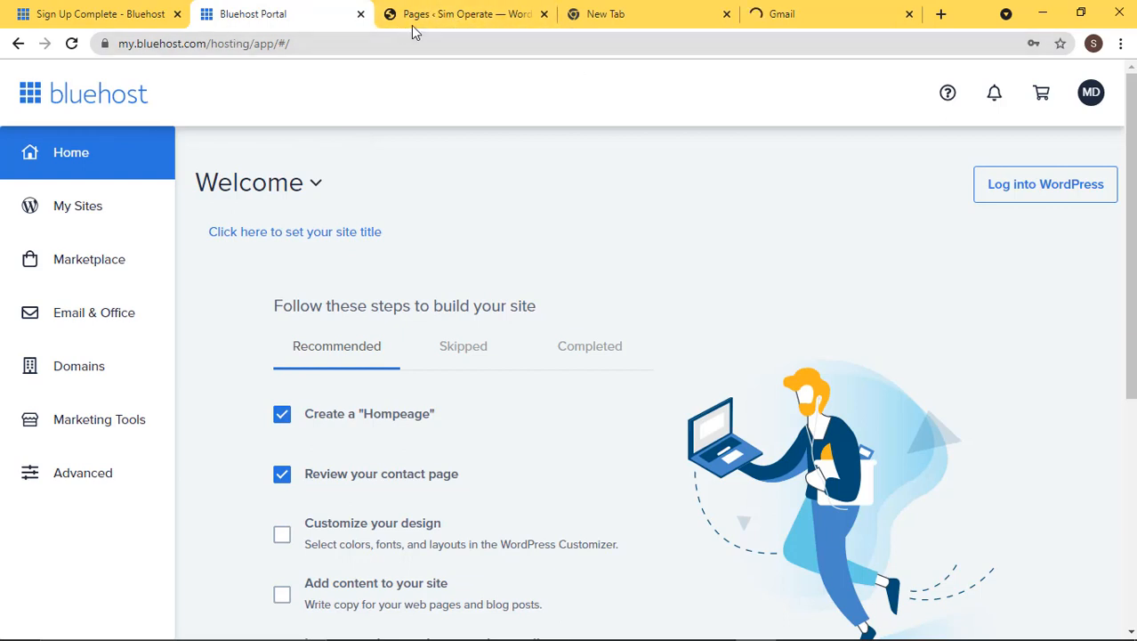
{"action": "left_click", "coordinate": [78, 377]}
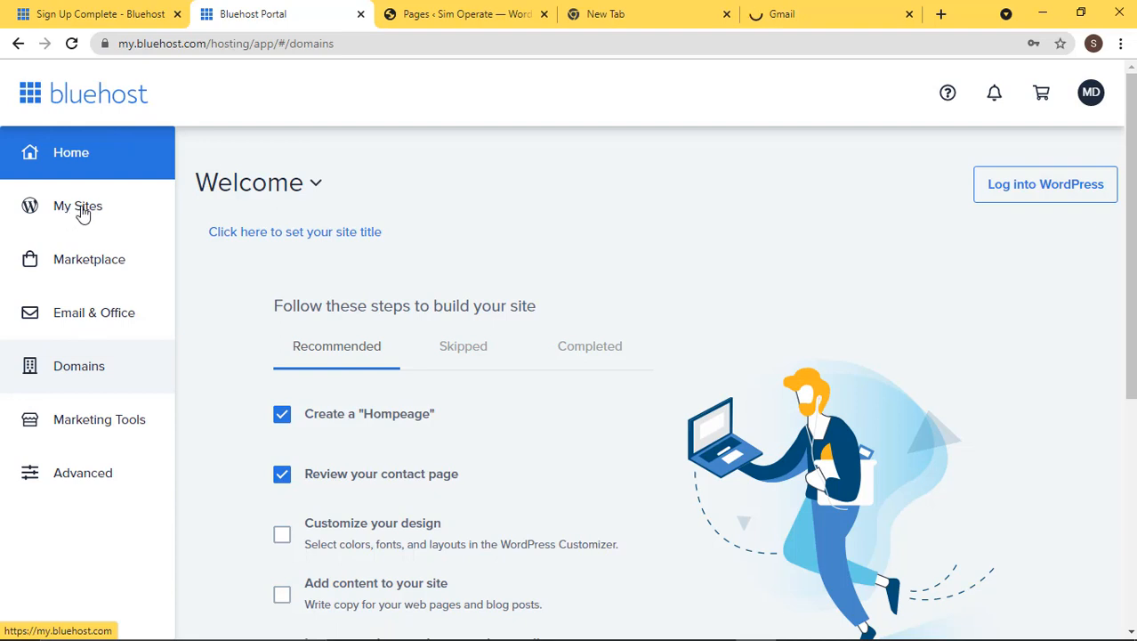
{"action": "left_click", "coordinate": [75, 372]}
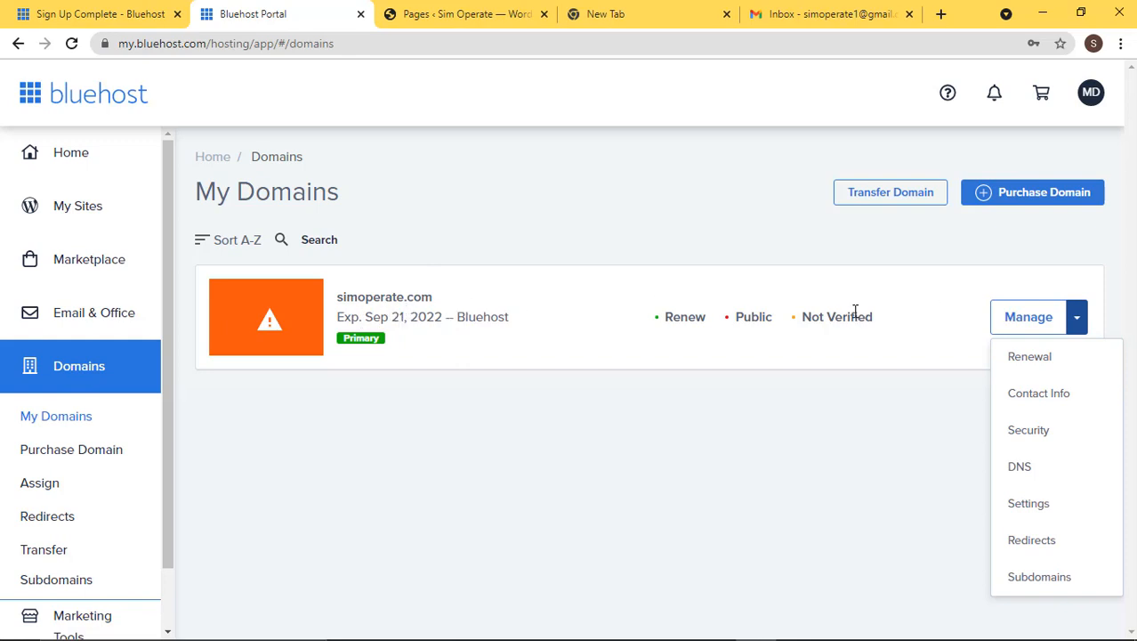
Switch to Gmail, verify the WHOIS contact information through Bluehost's verification email, and refresh the Bluehost domain list
{"action": "left_click", "coordinate": [811, 16]}
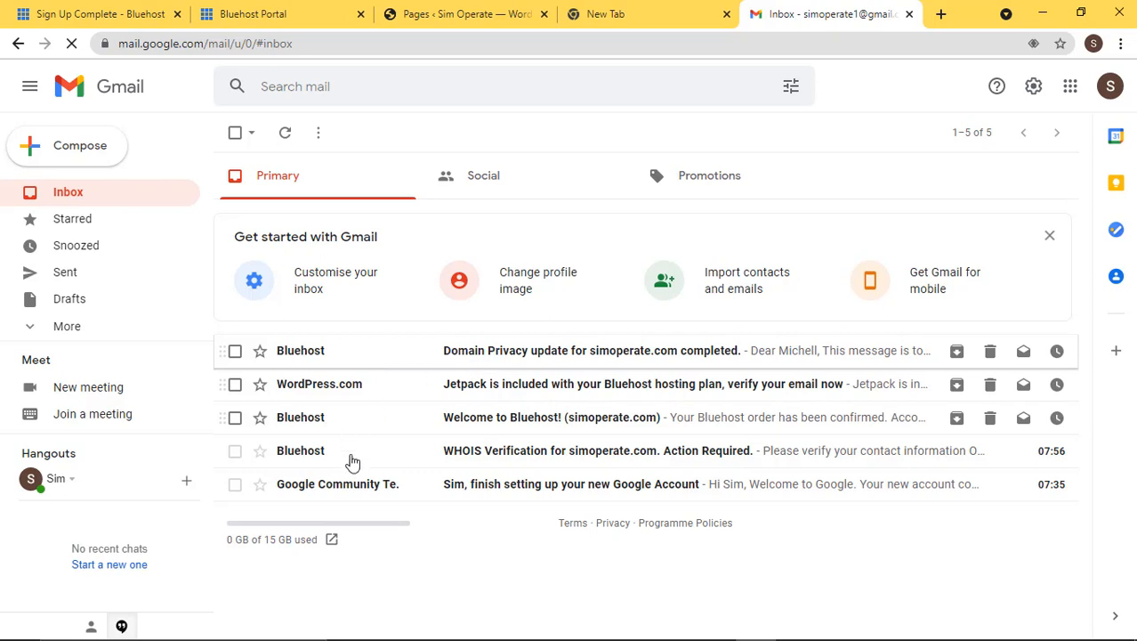
{"action": "left_click", "coordinate": [481, 458]}
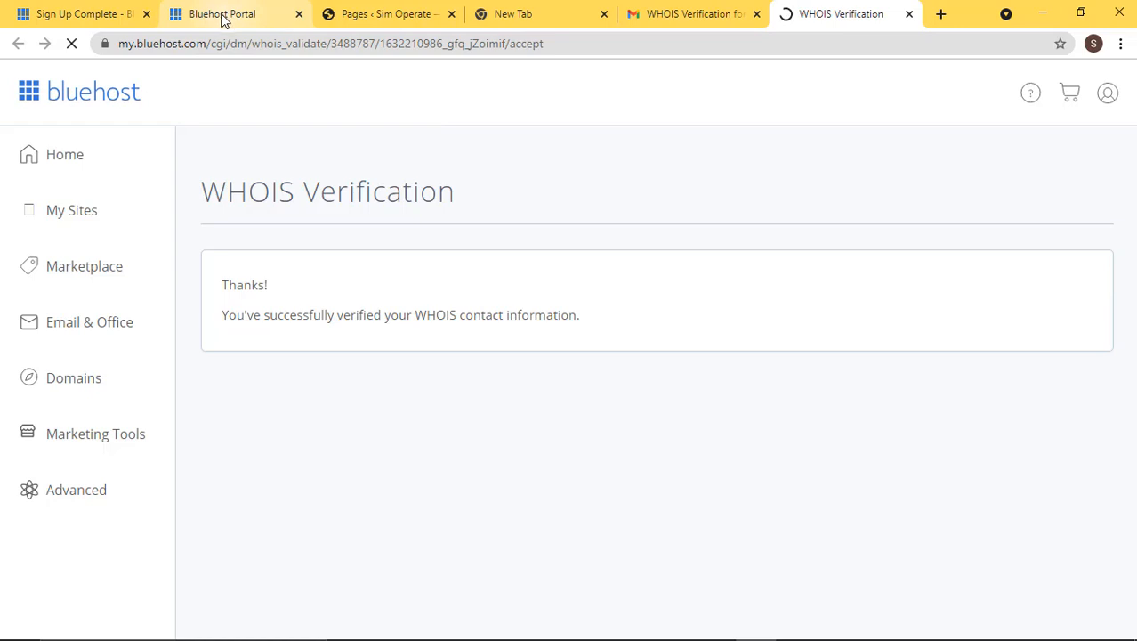
{"action": "left_click", "coordinate": [222, 20]}
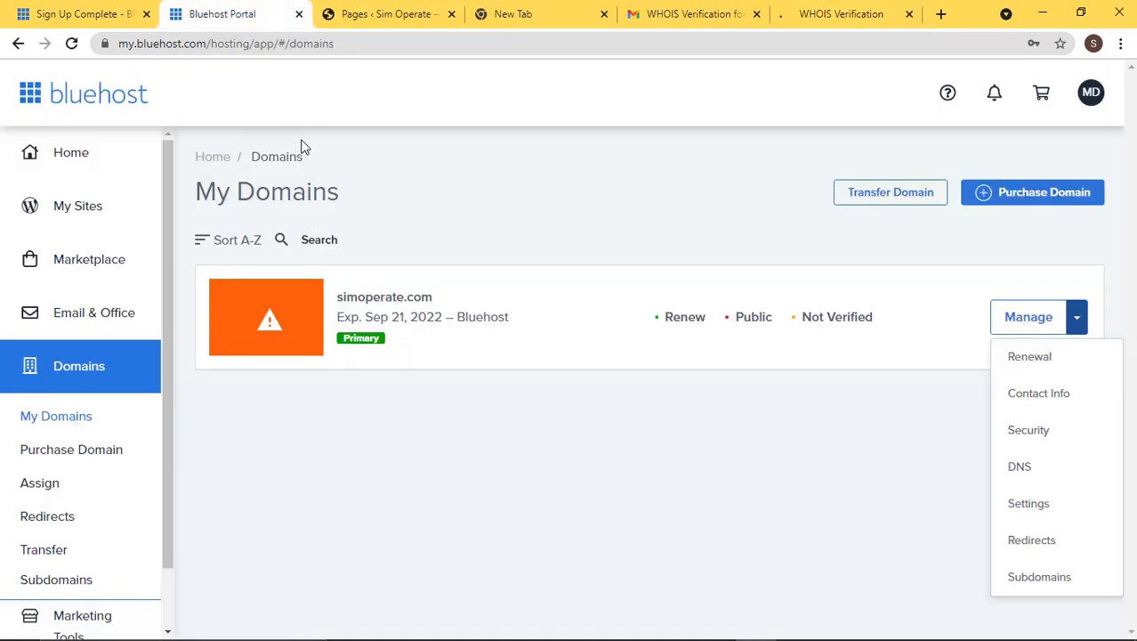
{"action": "key", "text": "F5"}
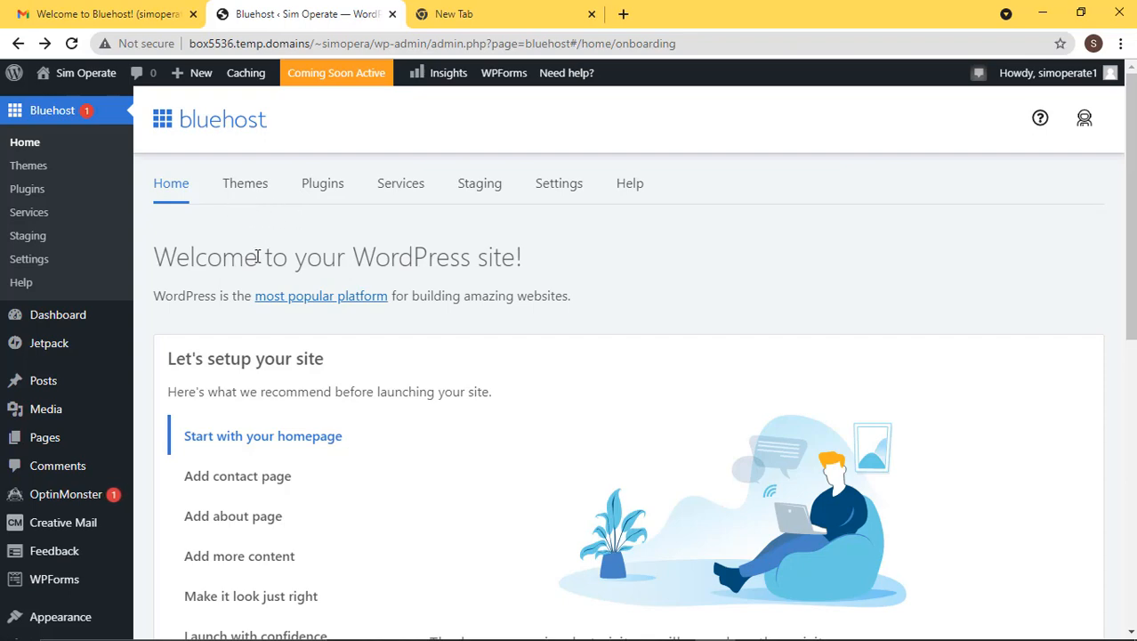
Go from the WordPress dashboard to the Bluehost control panel and open the settings of the Sim Operate site
{"action": "scroll", "coordinate": [256, 257], "scroll_direction": "down", "scroll_amount": 7}
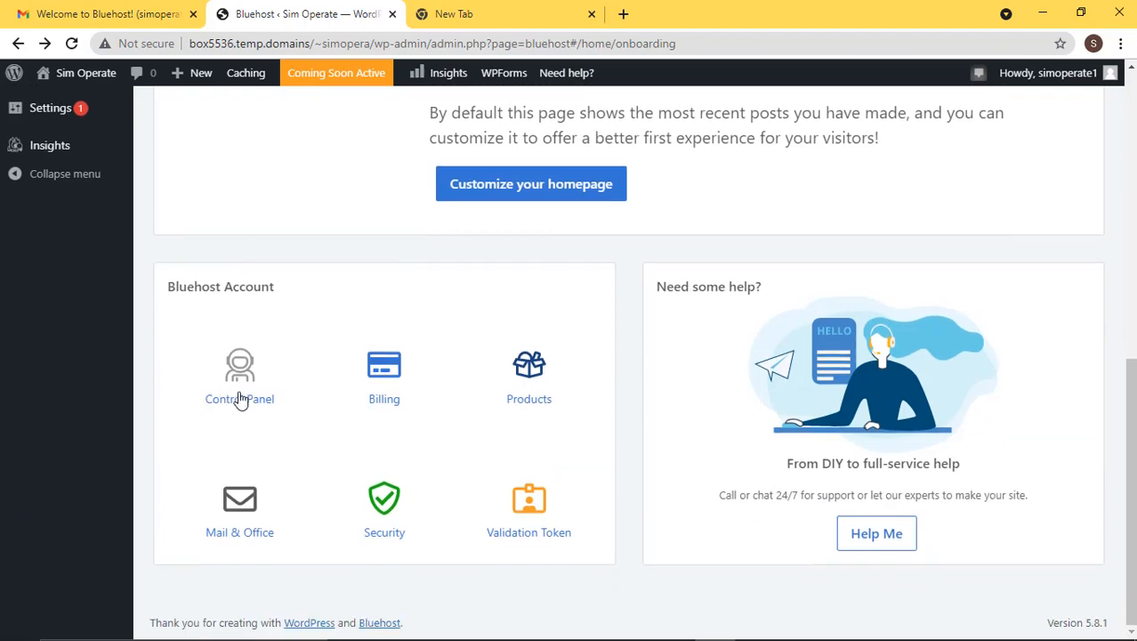
{"action": "left_click", "coordinate": [239, 399]}
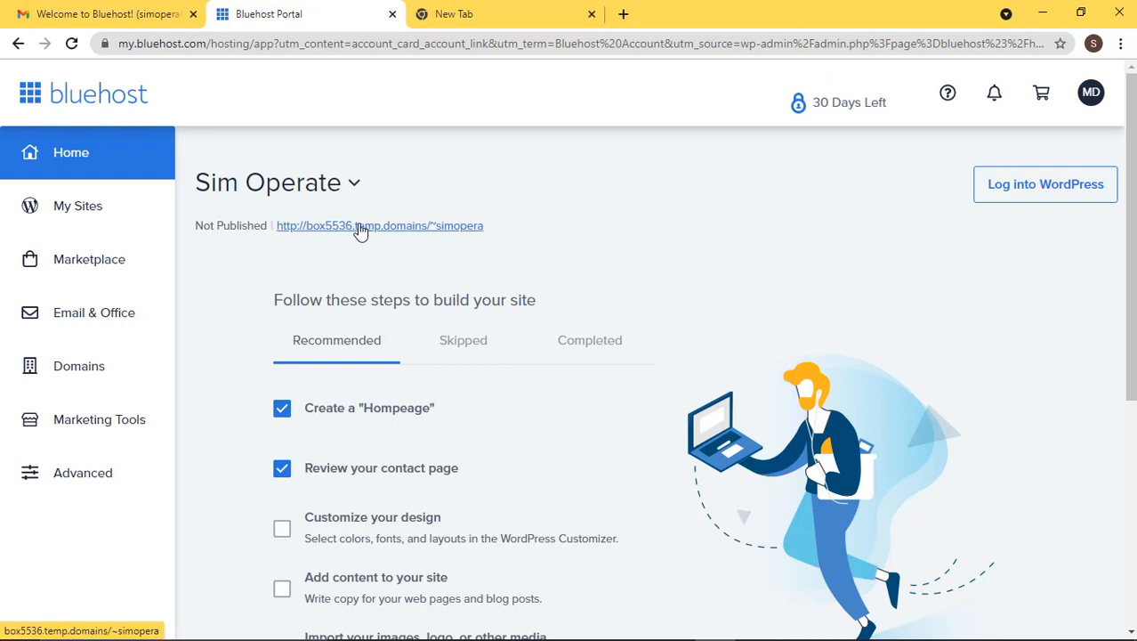
{"action": "left_click", "coordinate": [78, 207]}
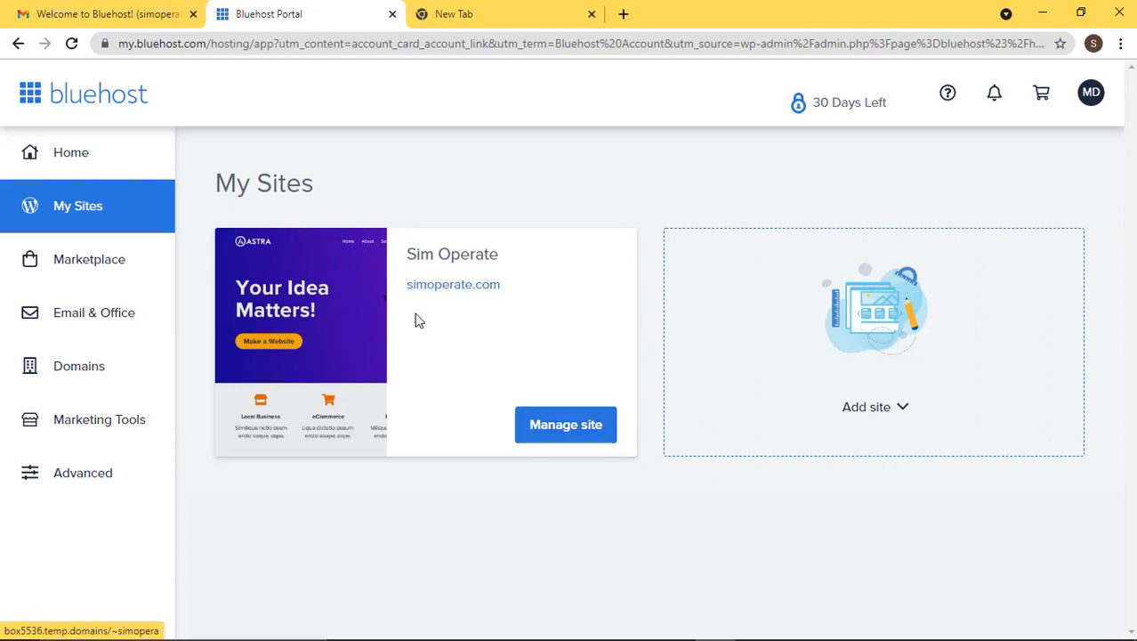
{"action": "left_click", "coordinate": [565, 427]}
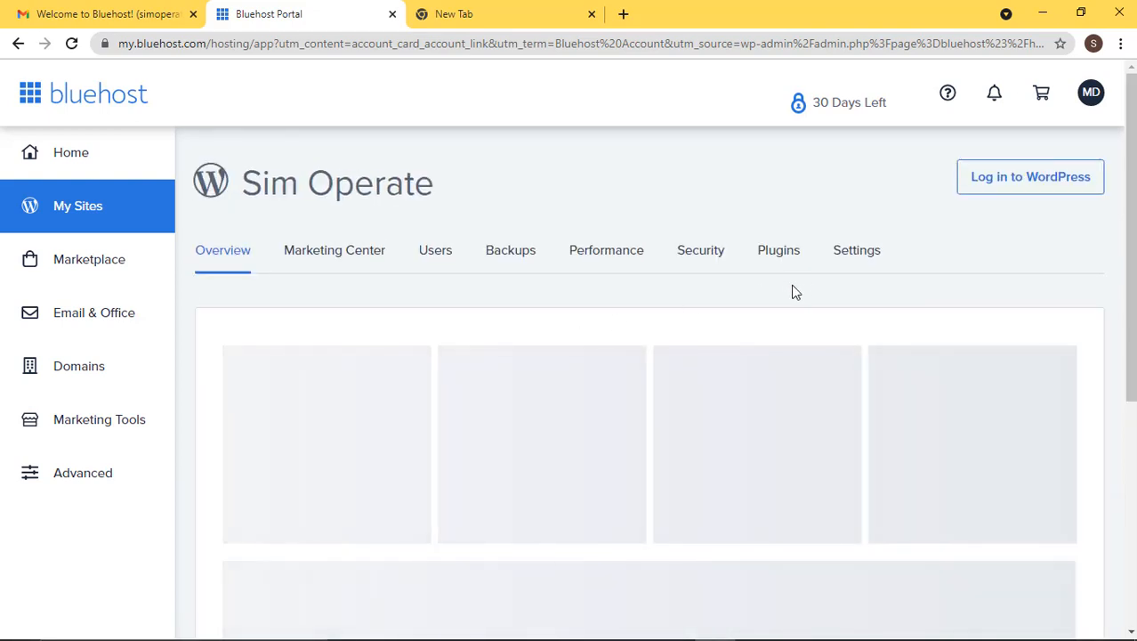
{"action": "left_click", "coordinate": [857, 257]}
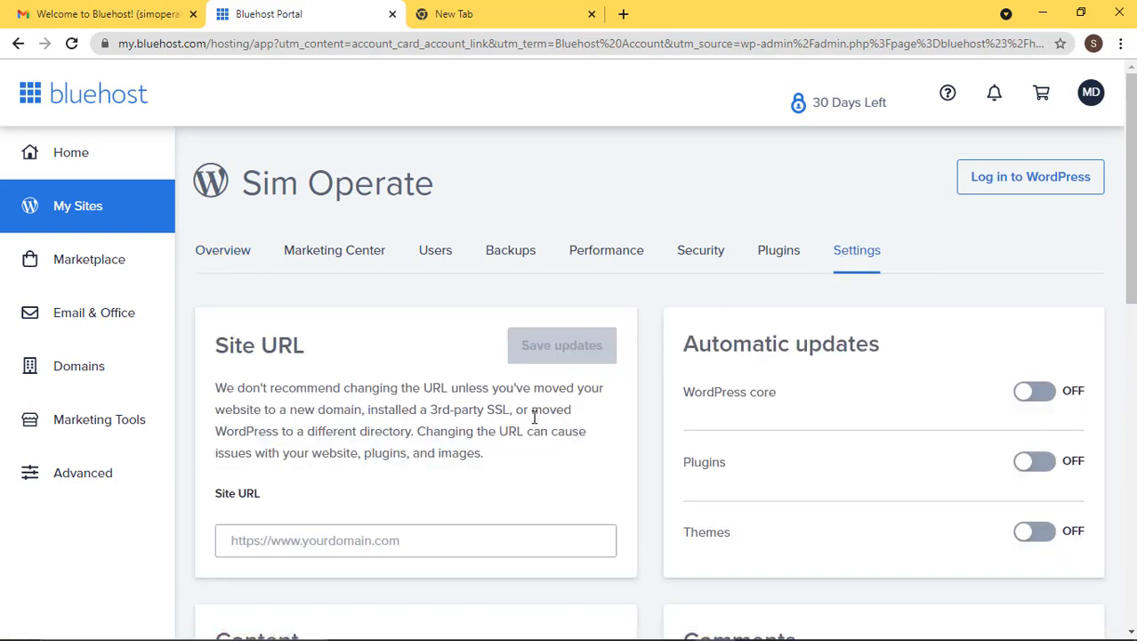
Permanently delete the existing Sim Operate site from its settings and confirm the deletion
{"action": "scroll", "coordinate": [534, 417], "scroll_direction": "down", "scroll_amount": 8}
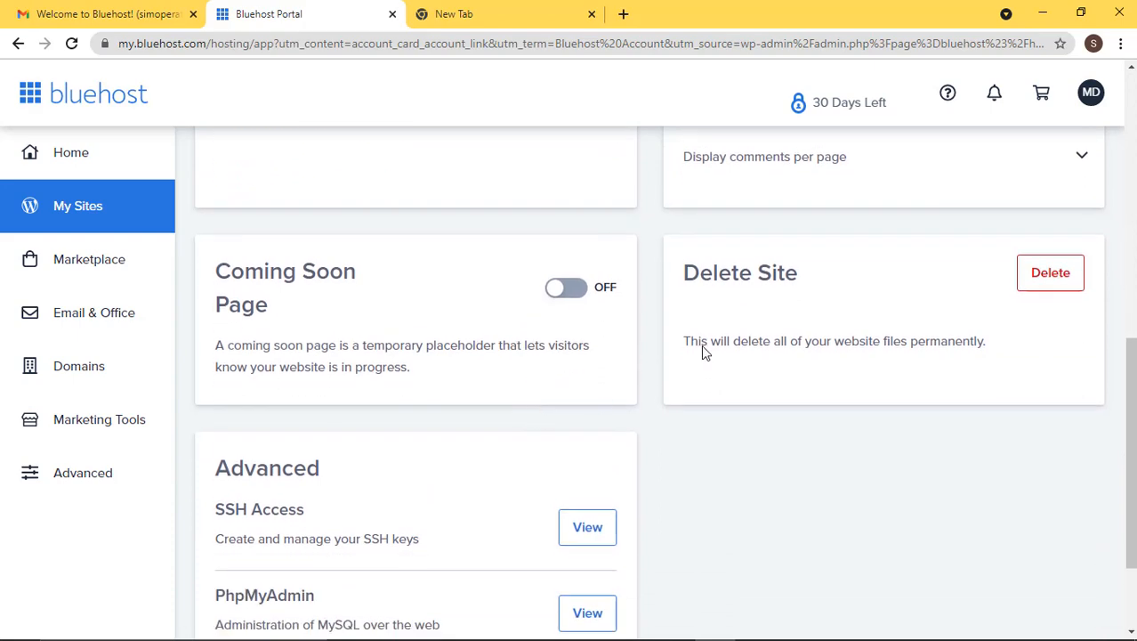
{"action": "left_click", "coordinate": [1039, 278]}
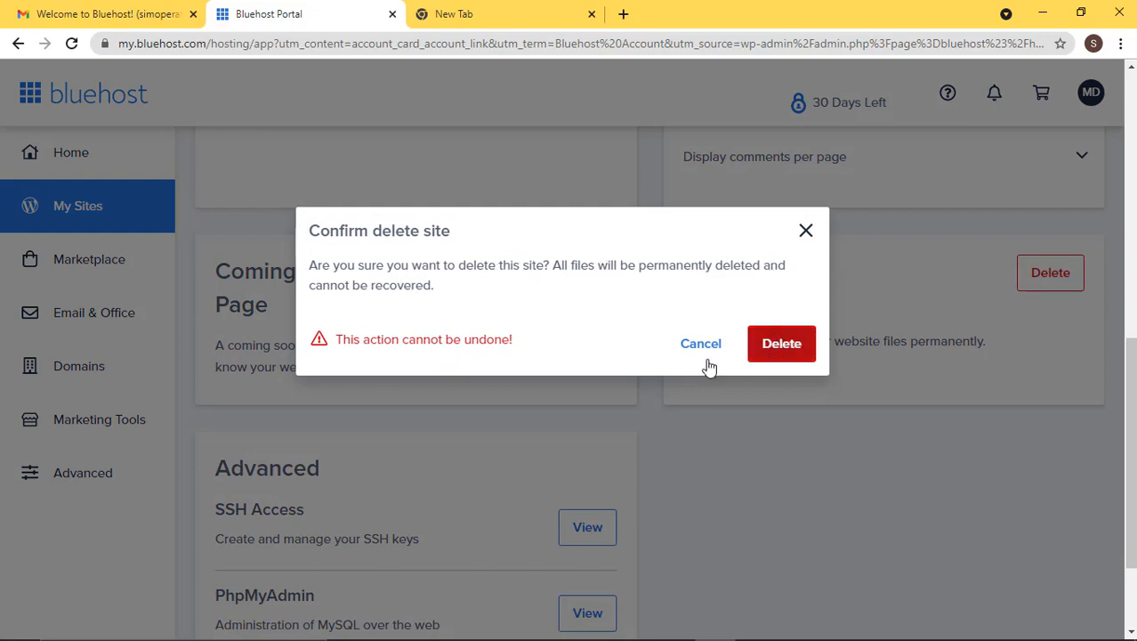
{"action": "left_click", "coordinate": [779, 342]}
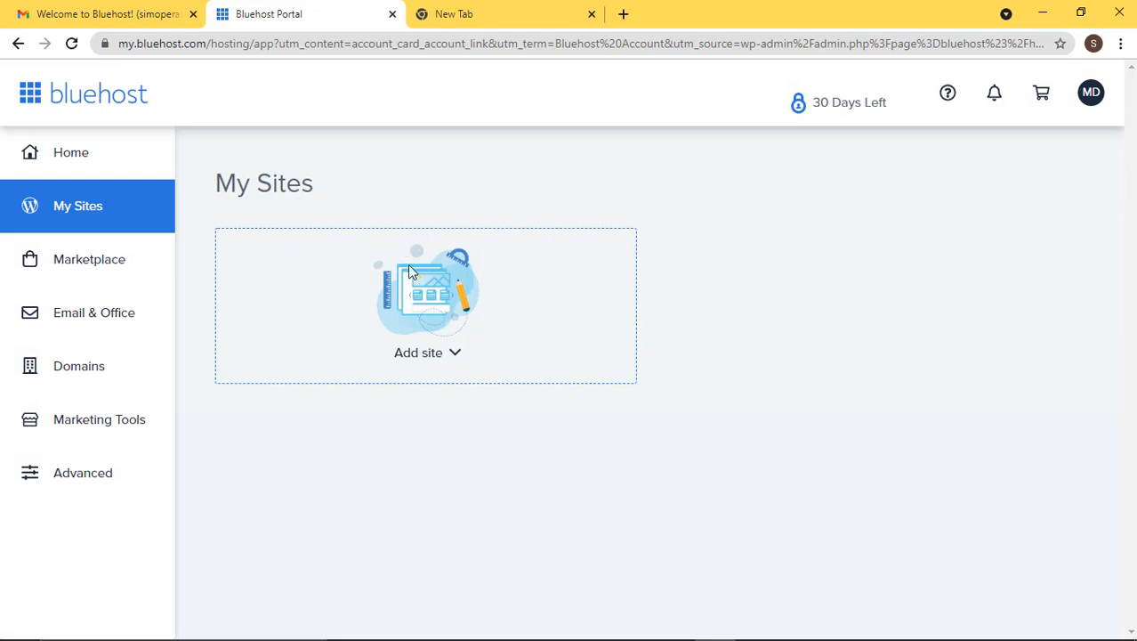
Start creating a new site from My Sites, choosing the WordPress option with limitless customization over the Bluehost Website Builder
{"action": "left_click", "coordinate": [453, 272]}
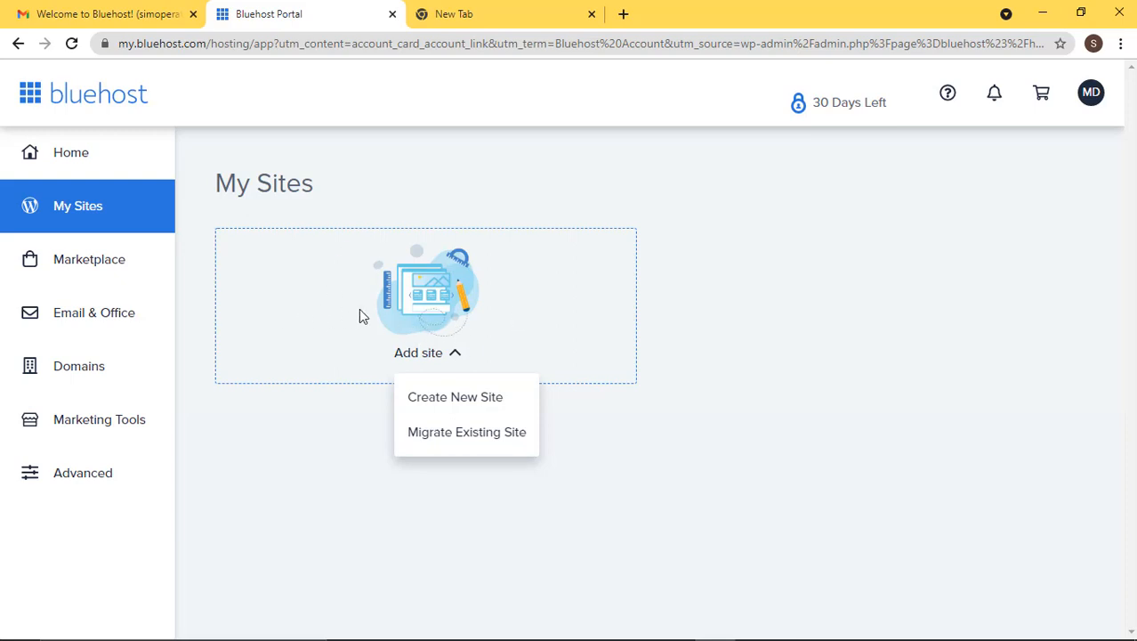
{"action": "left_click", "coordinate": [338, 328]}
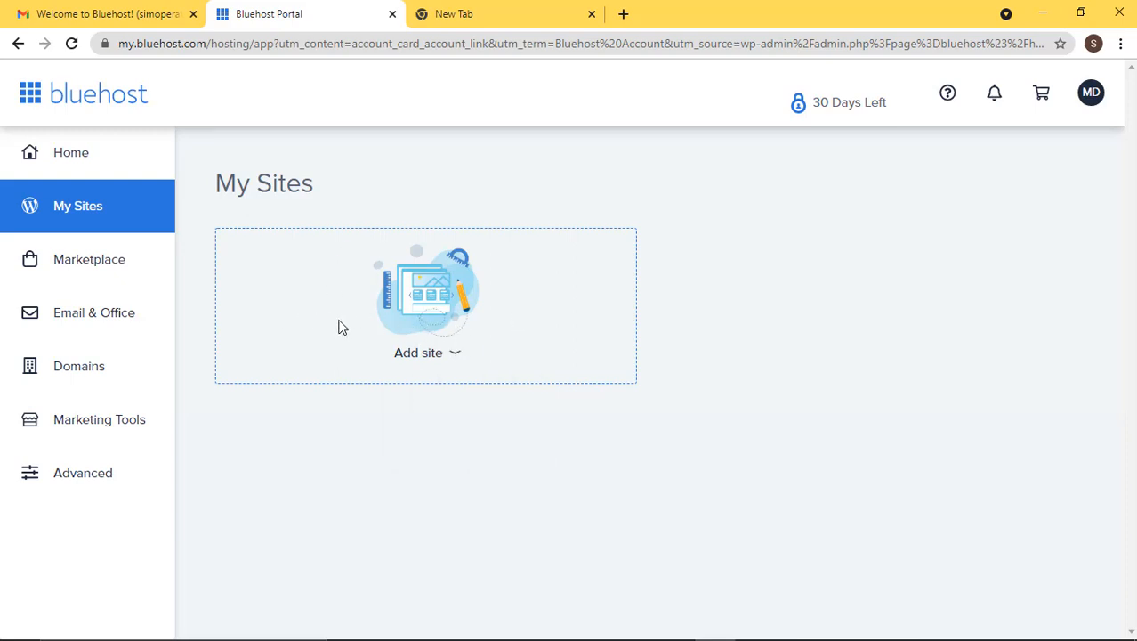
{"action": "left_click", "coordinate": [445, 358]}
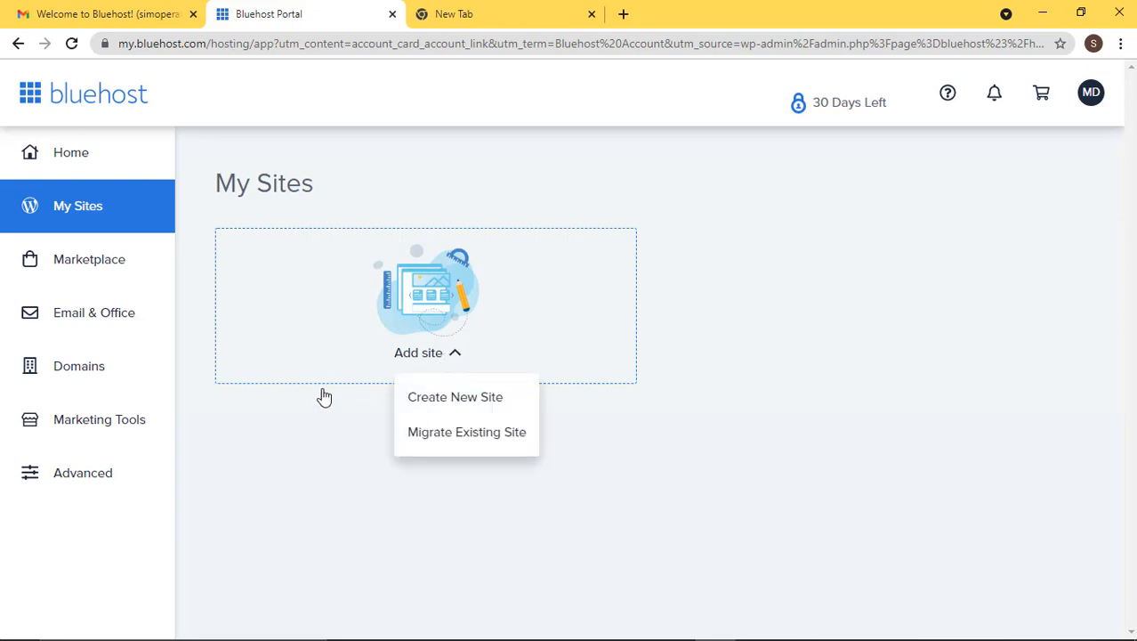
{"action": "left_click", "coordinate": [459, 402]}
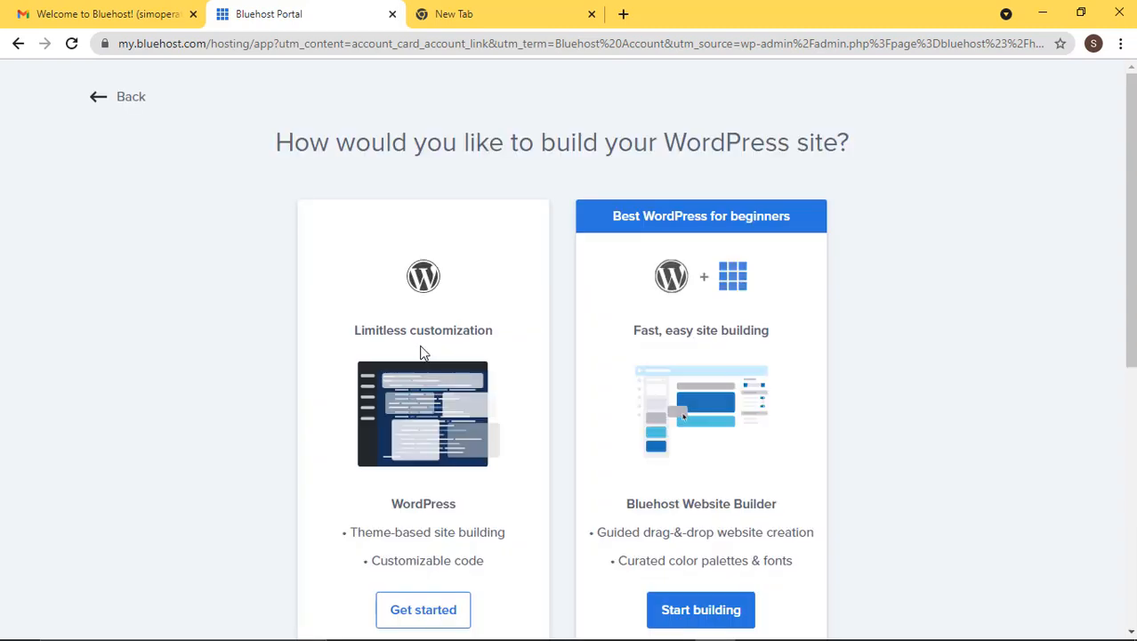
{"action": "scroll", "coordinate": [420, 351], "scroll_direction": "down", "scroll_amount": 2}
{"action": "scroll", "coordinate": [418, 351], "scroll_direction": "up", "scroll_amount": 1}
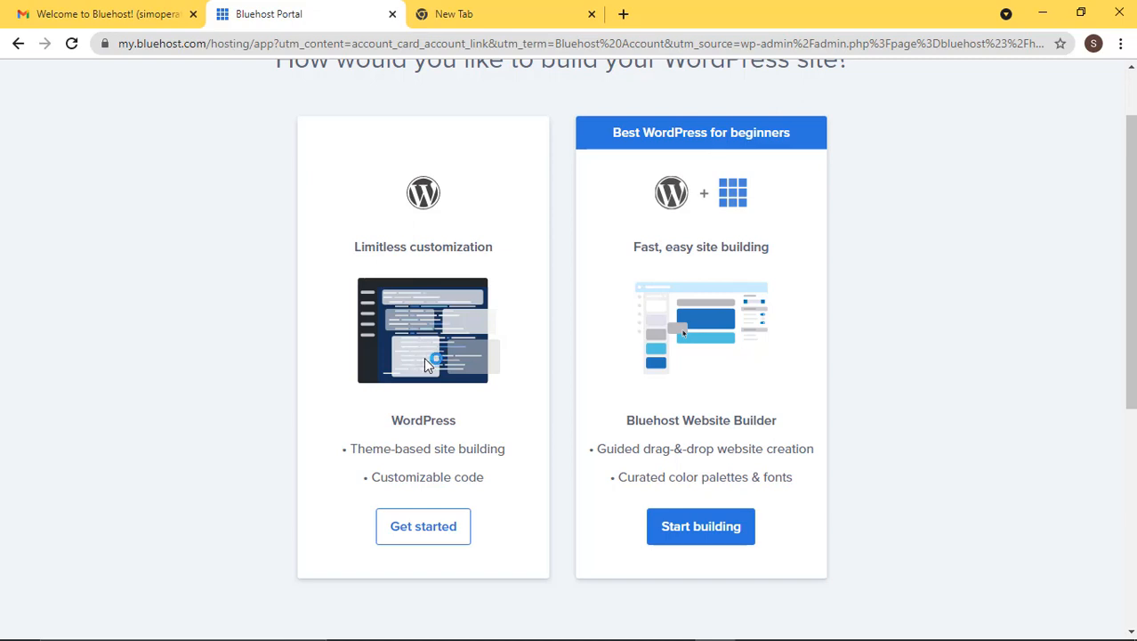
{"action": "scroll", "coordinate": [424, 356], "scroll_direction": "down", "scroll_amount": 2}
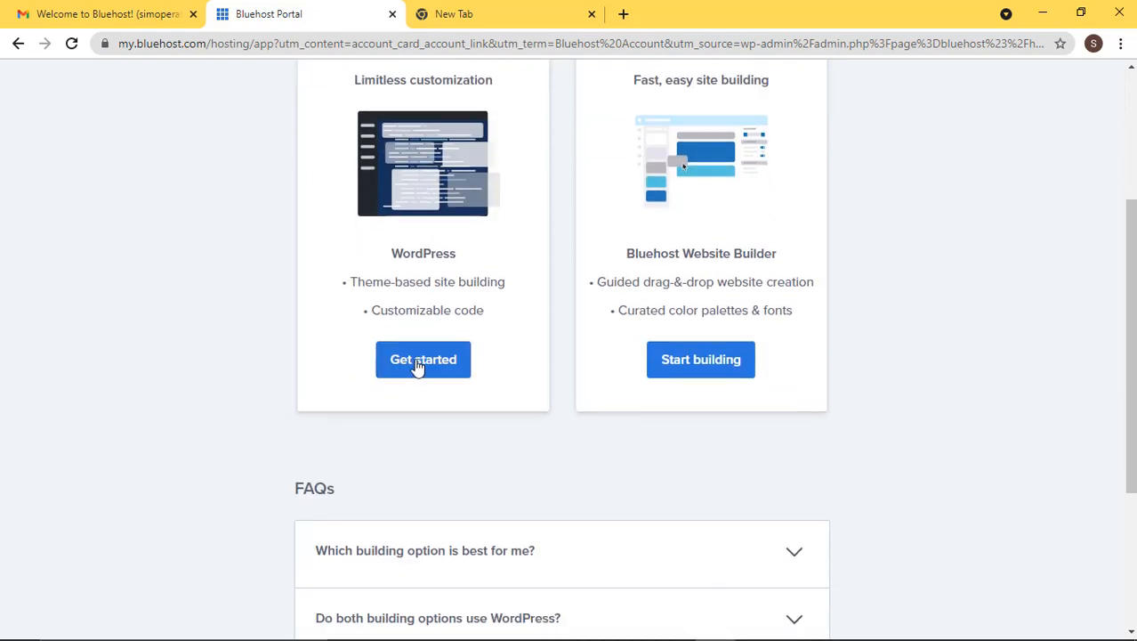
{"action": "left_click", "coordinate": [418, 365]}
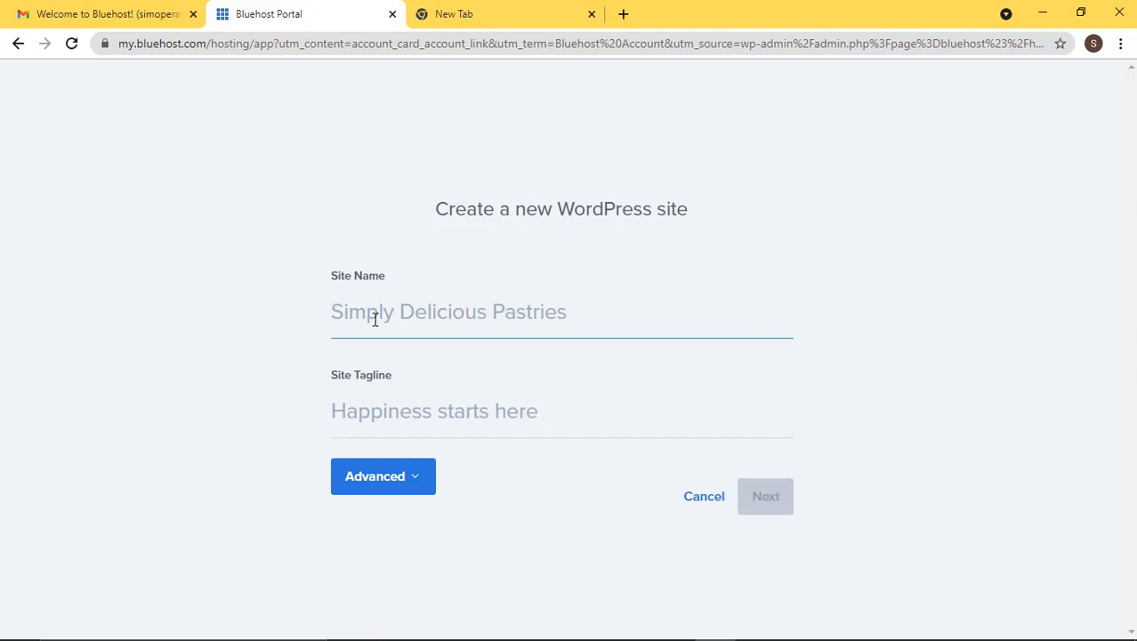
Name the new site "Sim Operate" and give it the tagline "We help you start your own business"
{"action": "type", "text": "Sim Operate"}
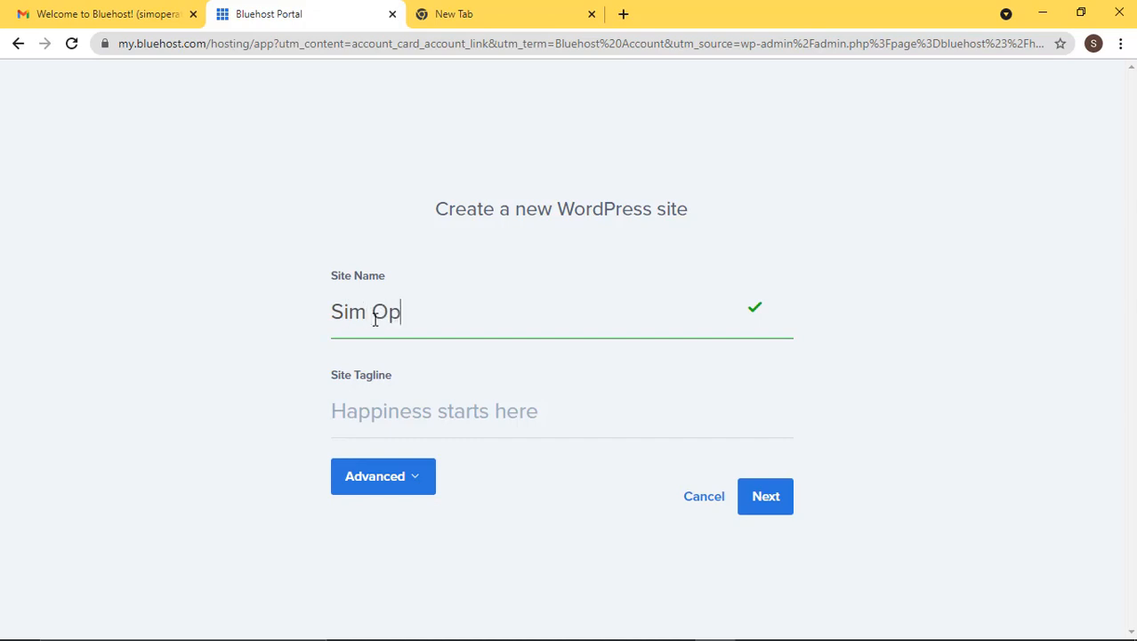
{"action": "left_click", "coordinate": [383, 420]}
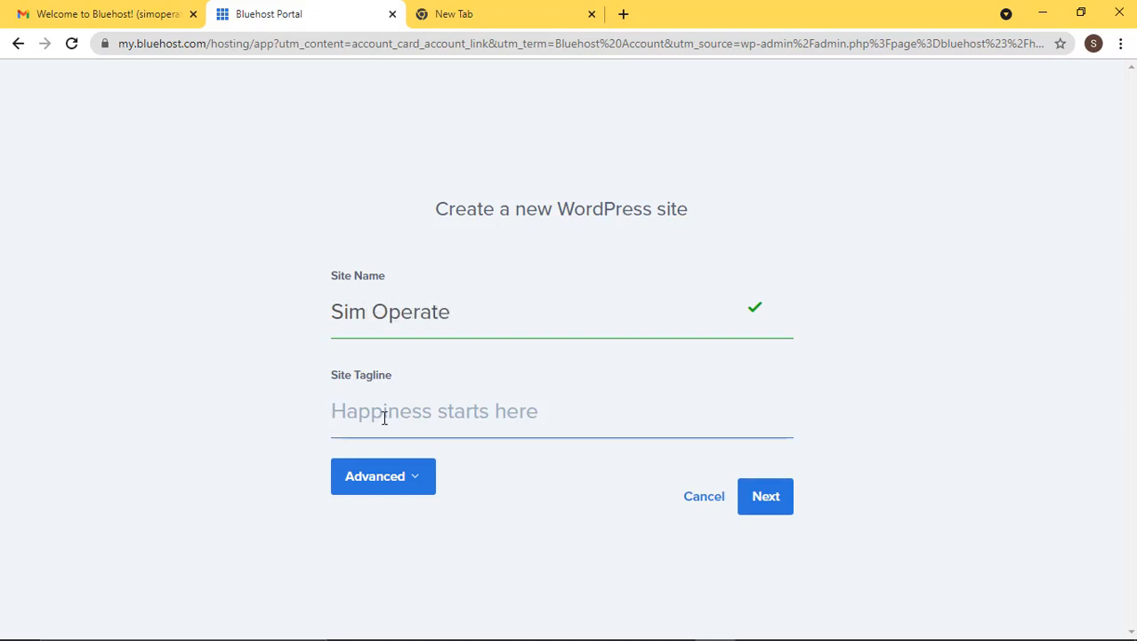
{"action": "type", "text": "We H"}
{"action": "key", "text": "BackSpace"}
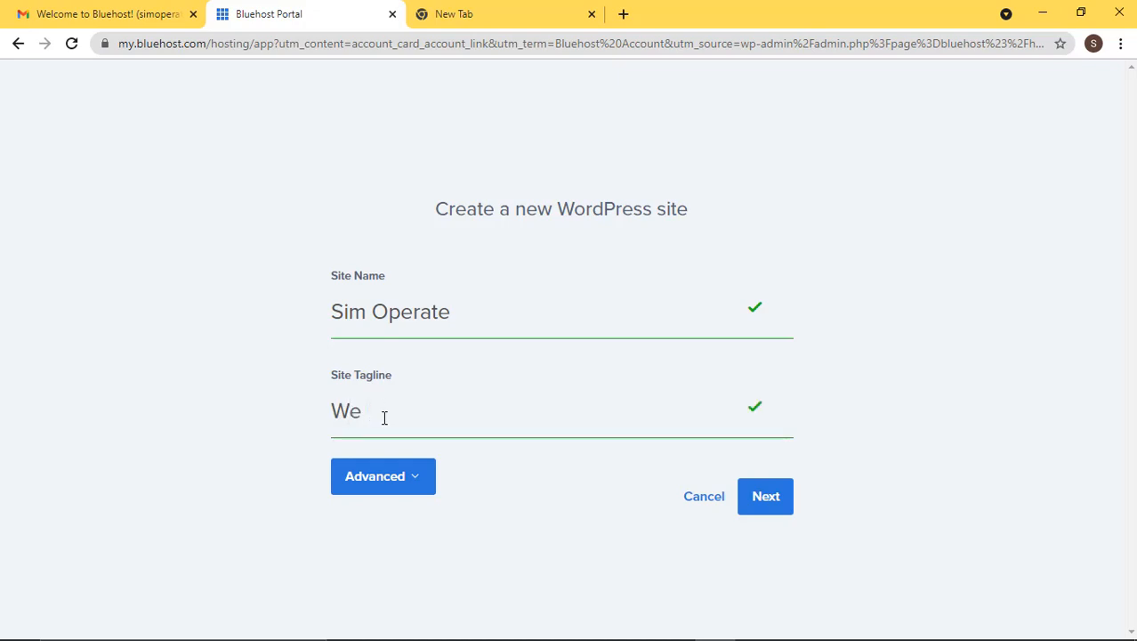
{"action": "type", "text": "help you start your "}
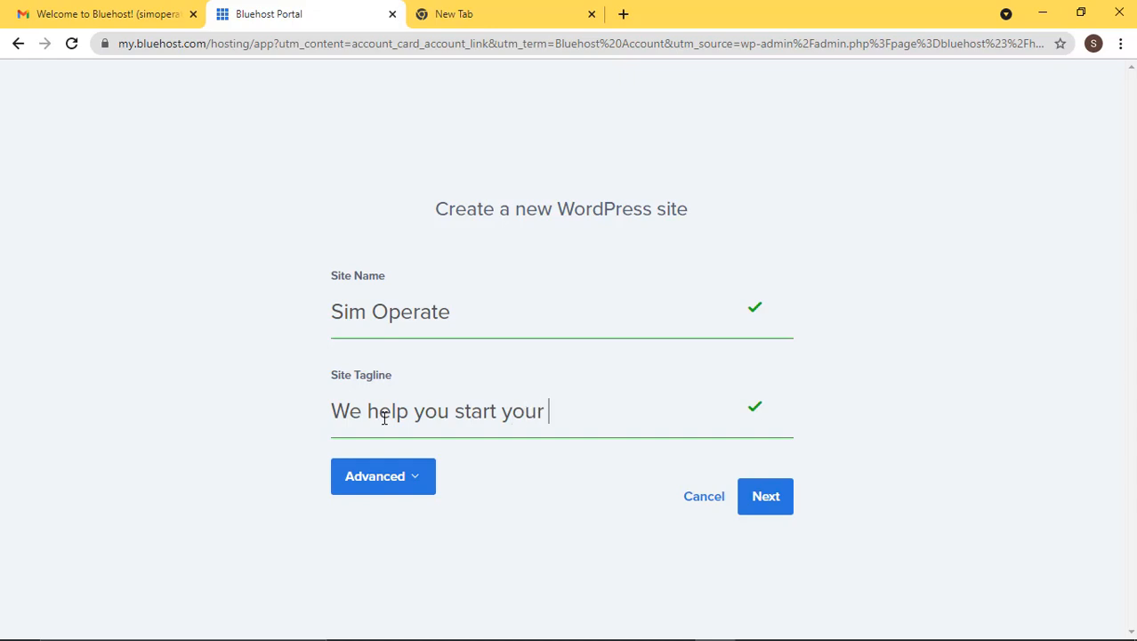
{"action": "type", "text": "own business"}
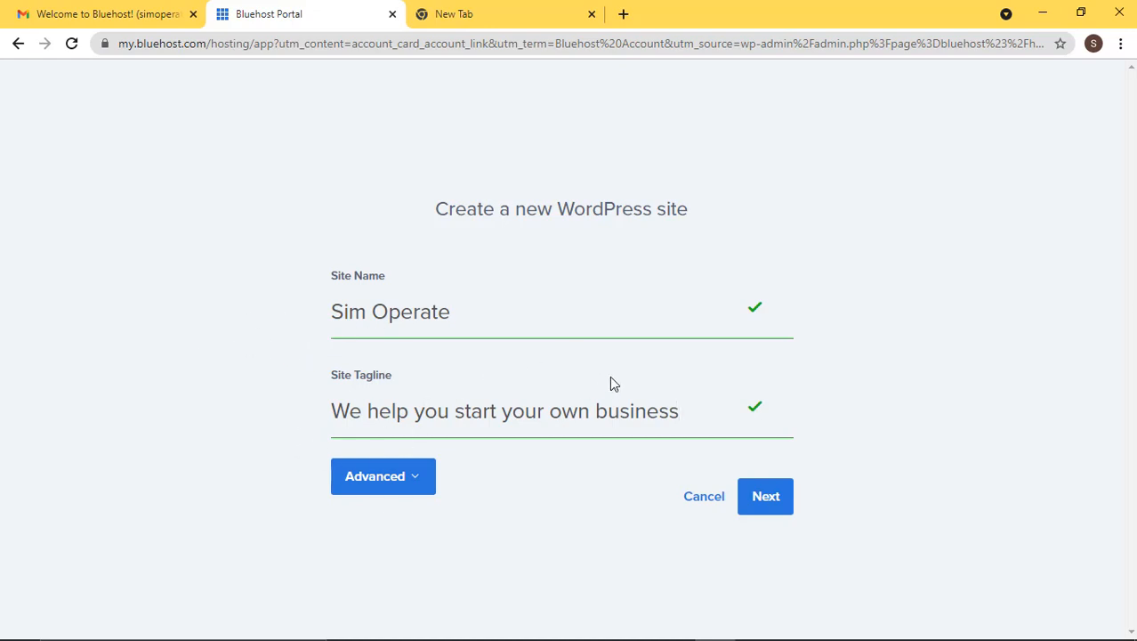
Fill in the advanced details with the email address, WordPress admin username and WordPress admin password, and continue to the domain choice
{"action": "left_click", "coordinate": [417, 484]}
{"action": "scroll", "coordinate": [514, 424], "scroll_direction": "down", "scroll_amount": 3}
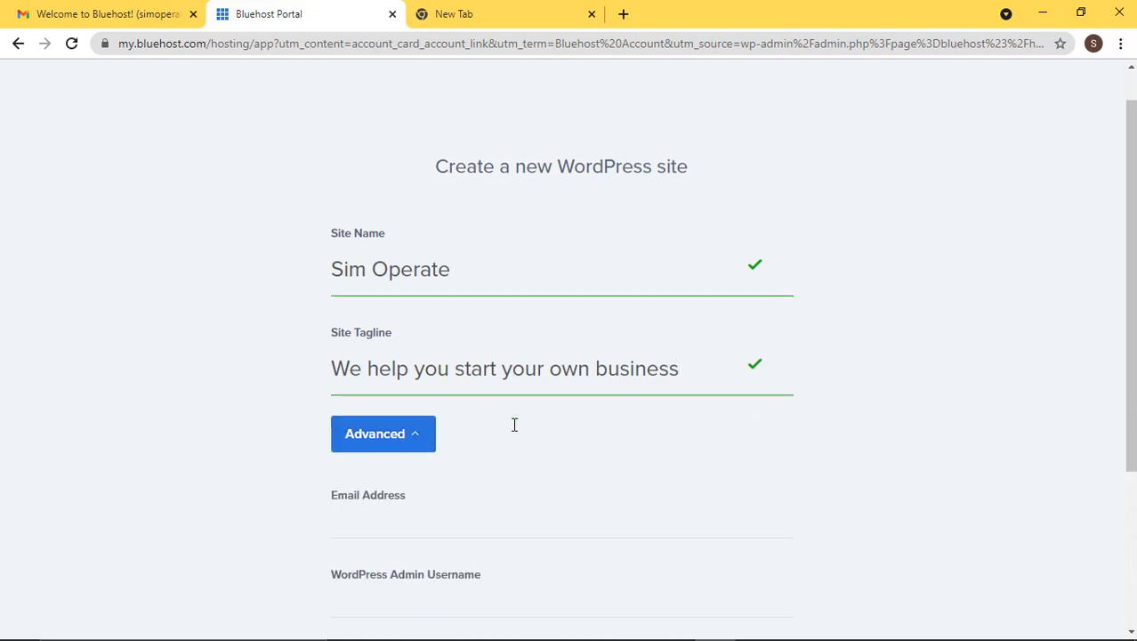
{"action": "left_click", "coordinate": [365, 313]}
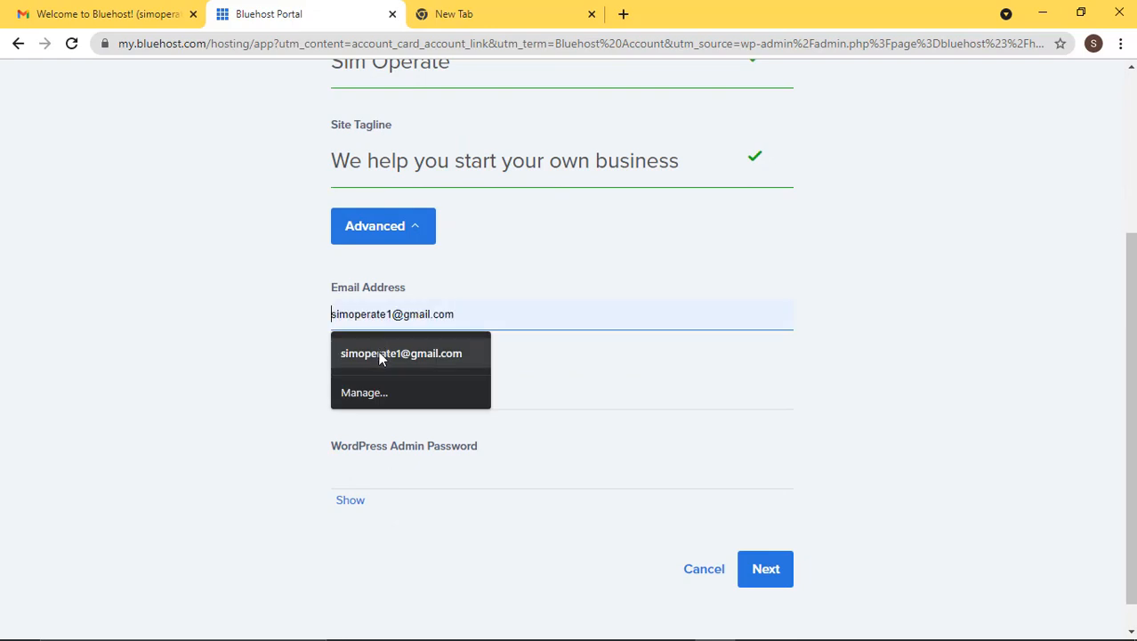
{"action": "left_click", "coordinate": [382, 354]}
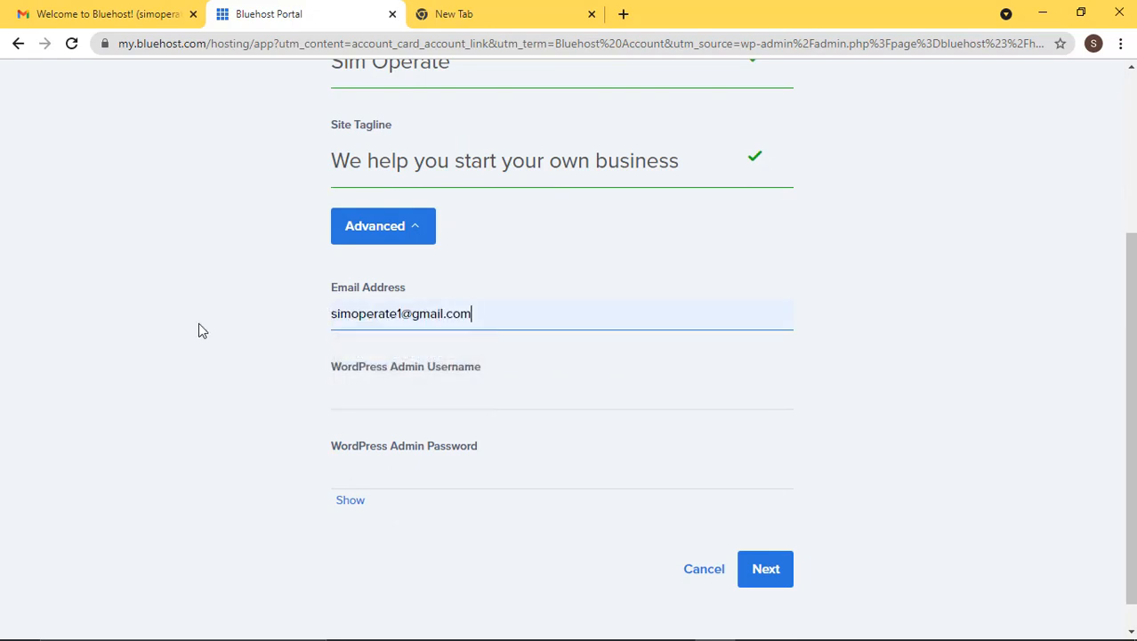
{"action": "left_click", "coordinate": [371, 398]}
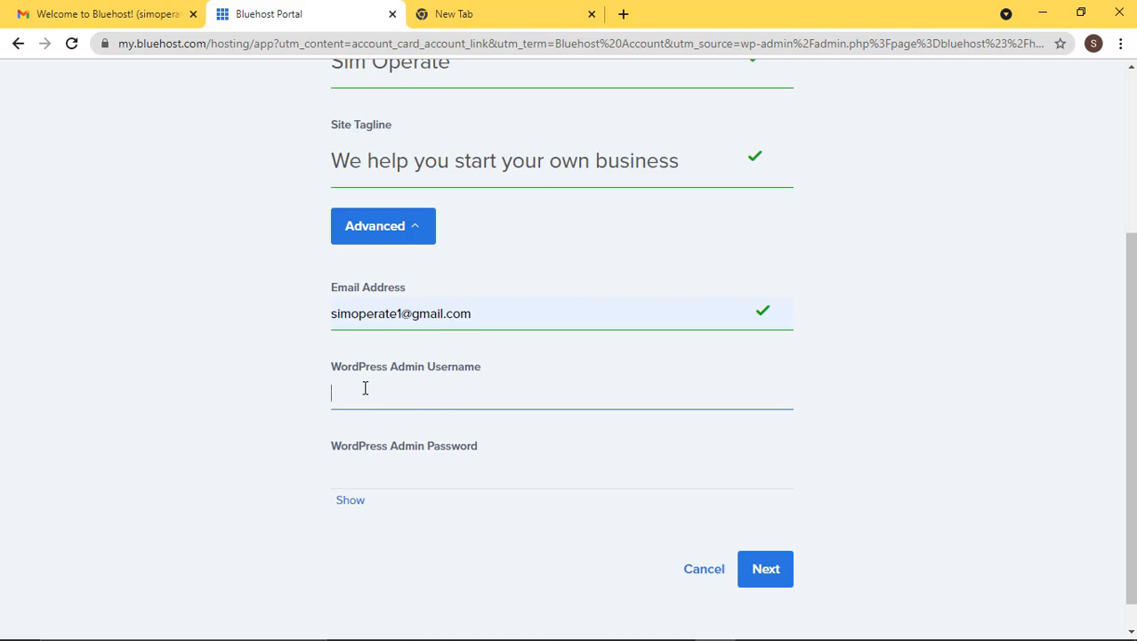
{"action": "left_click", "coordinate": [362, 472]}
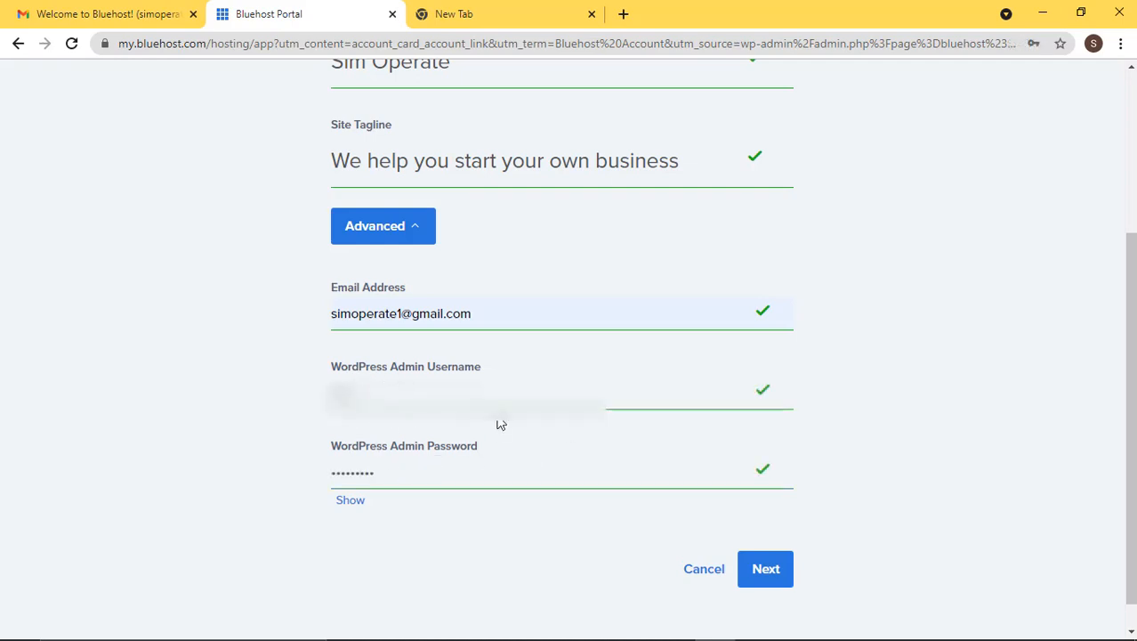
{"action": "left_click", "coordinate": [766, 572]}
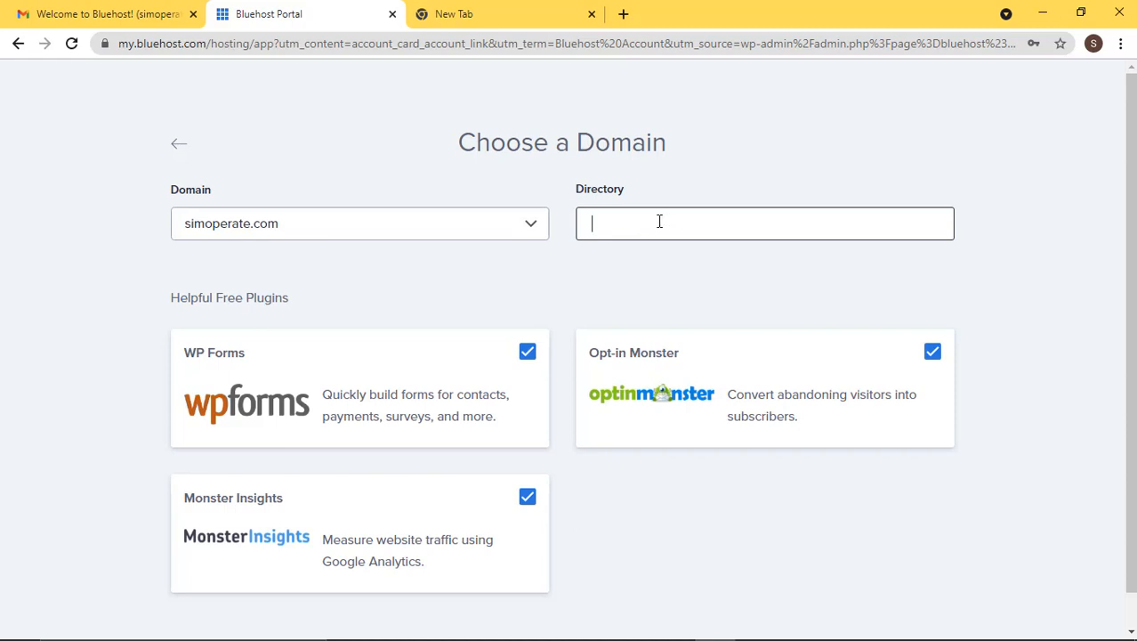
Install WordPress on simoperate.com with an empty directory, keeping WP Forms but excluding the Opt-in Monster and Monster Insights plugins
{"action": "left_click", "coordinate": [633, 222]}
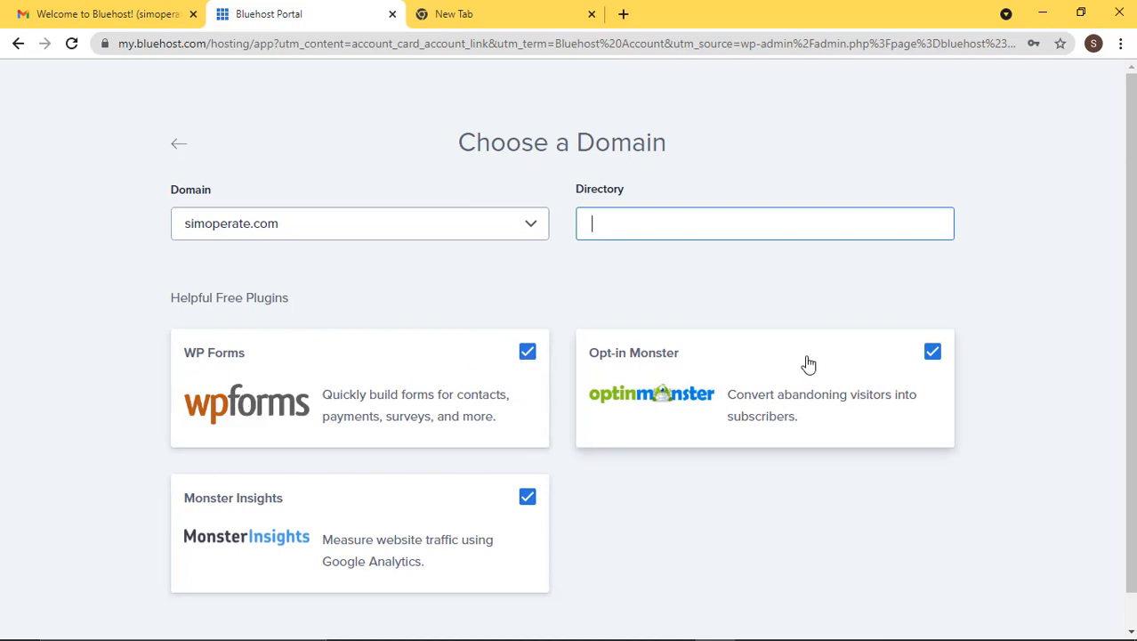
{"action": "left_click", "coordinate": [930, 356]}
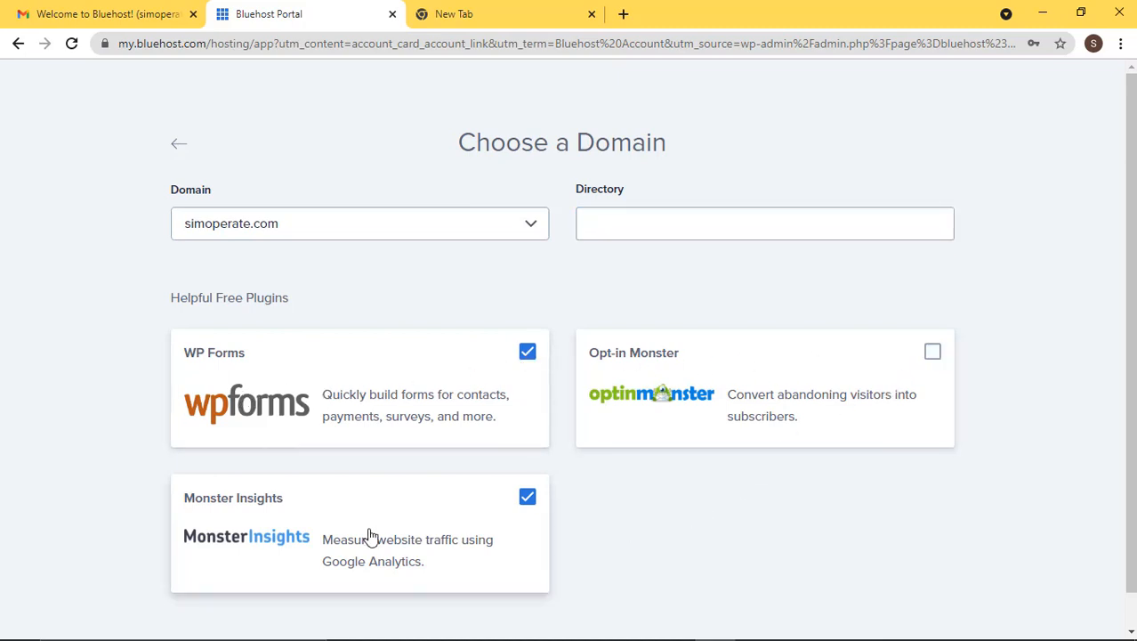
{"action": "scroll", "coordinate": [503, 445], "scroll_direction": "down", "scroll_amount": 1}
{"action": "left_click", "coordinate": [527, 461]}
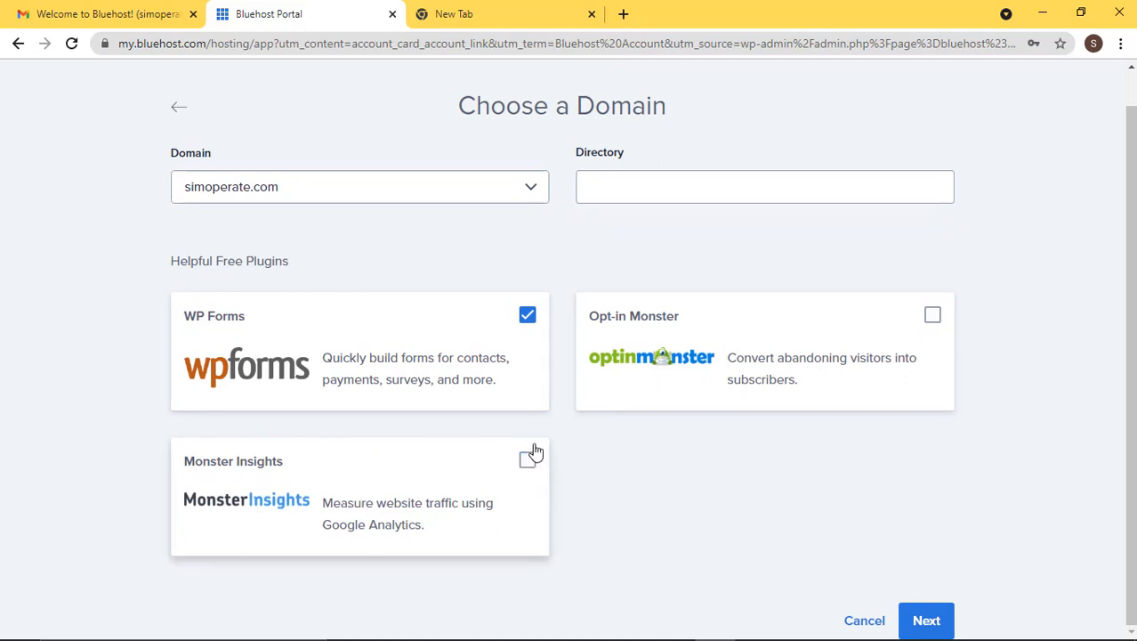
{"action": "left_click", "coordinate": [927, 621]}
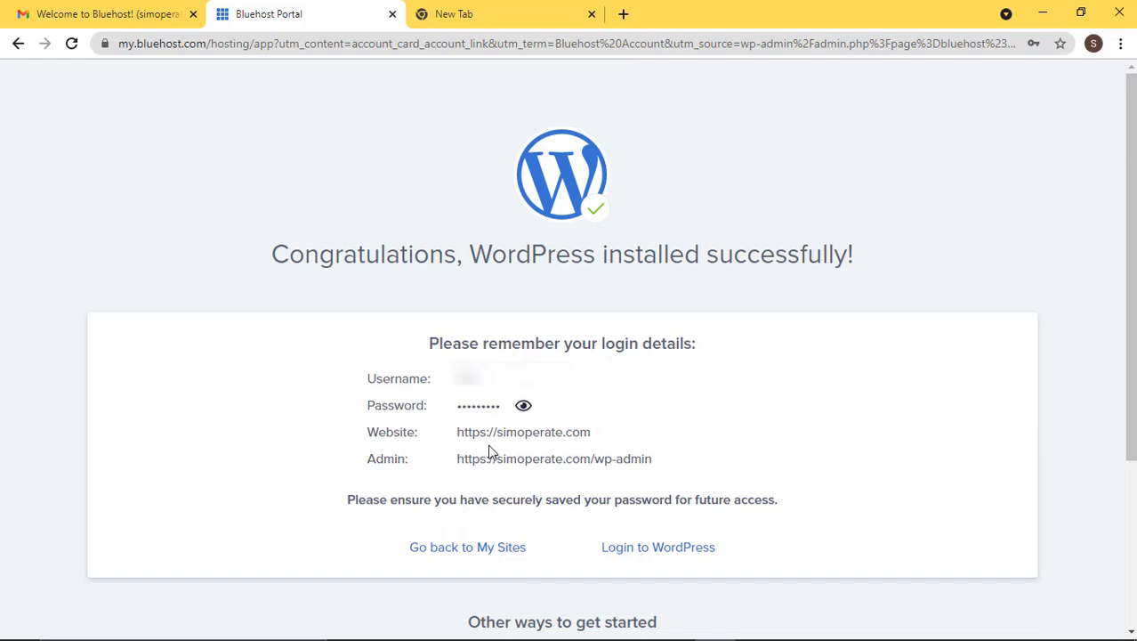
Log in to the newly installed WordPress site and look over the recommended site setup list
{"action": "scroll", "coordinate": [594, 432], "scroll_direction": "down", "scroll_amount": 2}
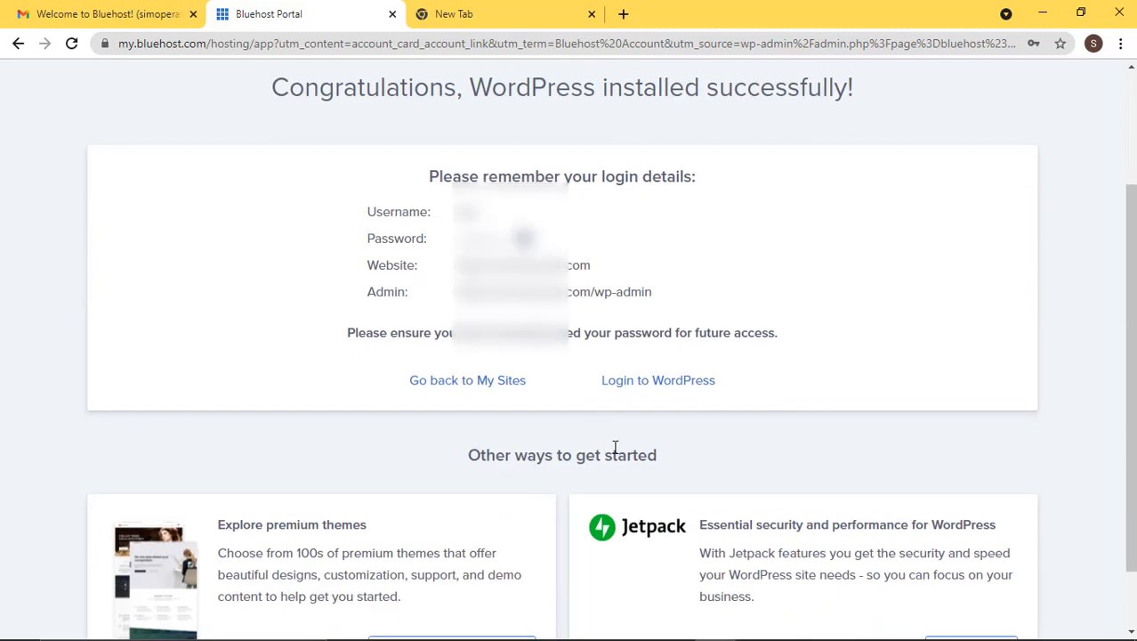
{"action": "scroll", "coordinate": [582, 458], "scroll_direction": "up", "scroll_amount": 1}
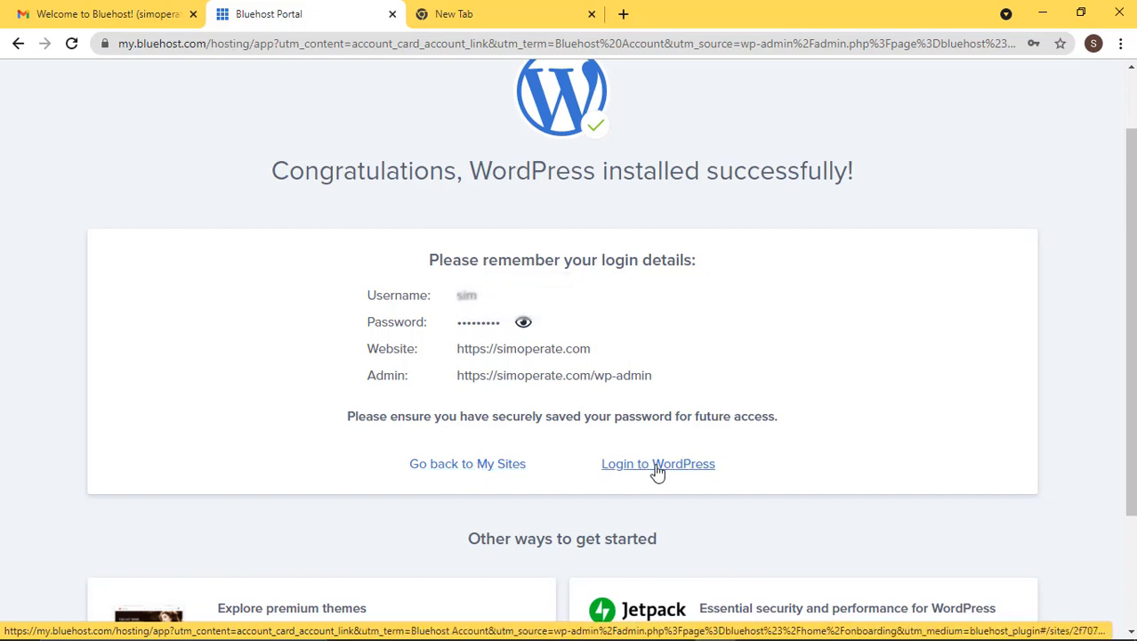
{"action": "left_click", "coordinate": [688, 465]}
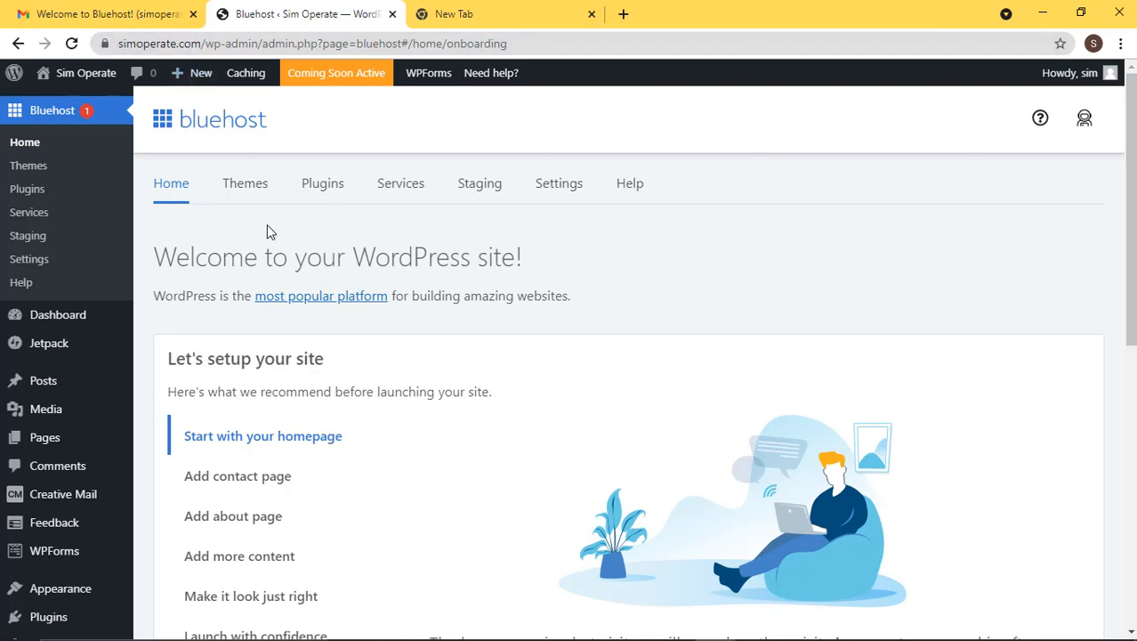
{"action": "scroll", "coordinate": [272, 231], "scroll_direction": "down", "scroll_amount": 1}
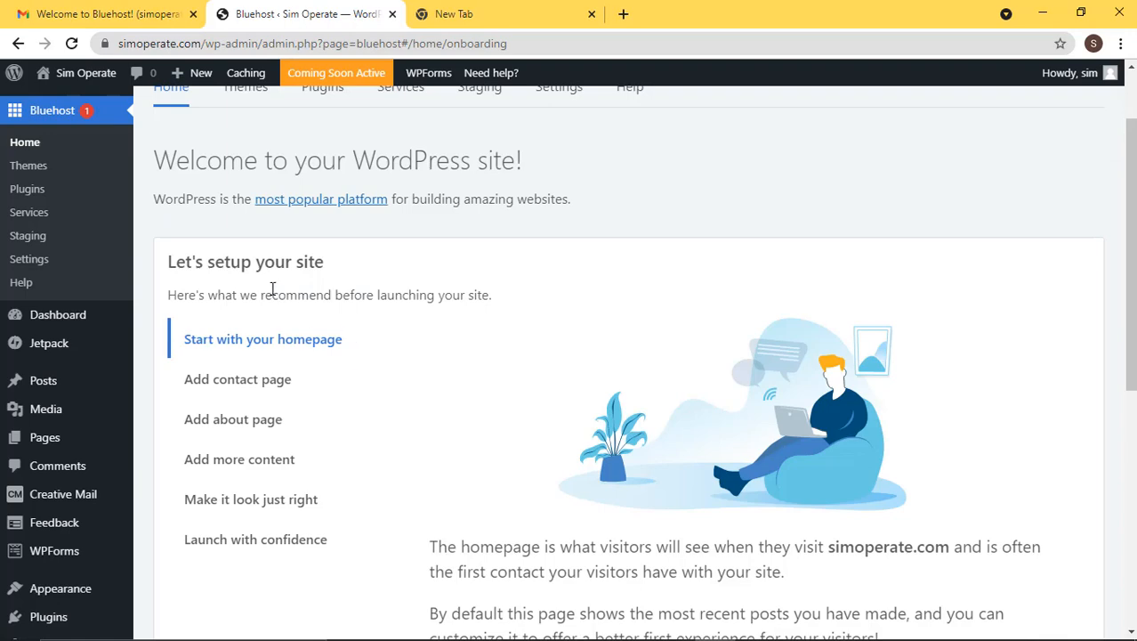